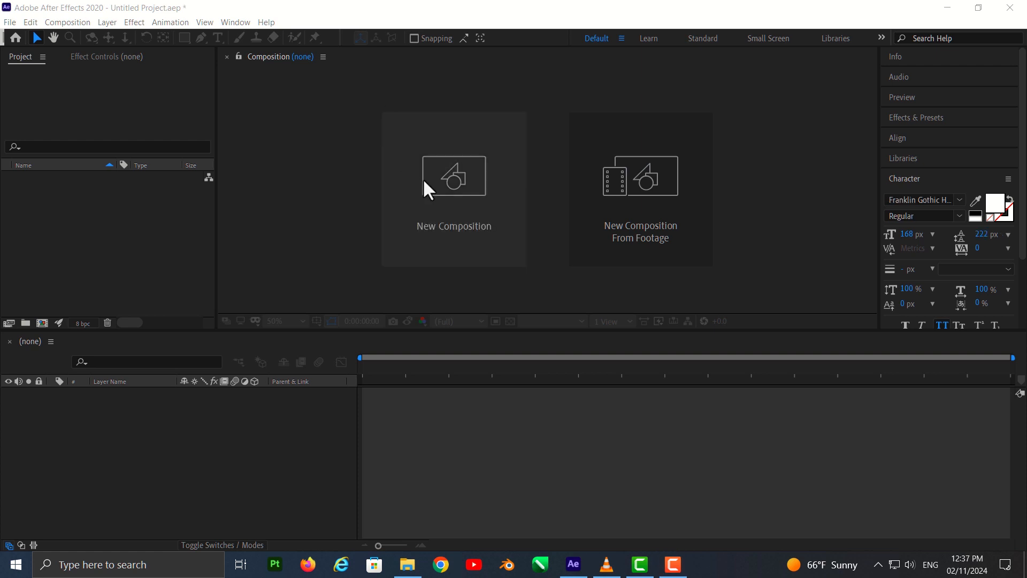
Create a new 1920 x 1080 composition at 24 fps with a 10-second duration.
{"action": "left_click", "coordinate": [429, 169]}
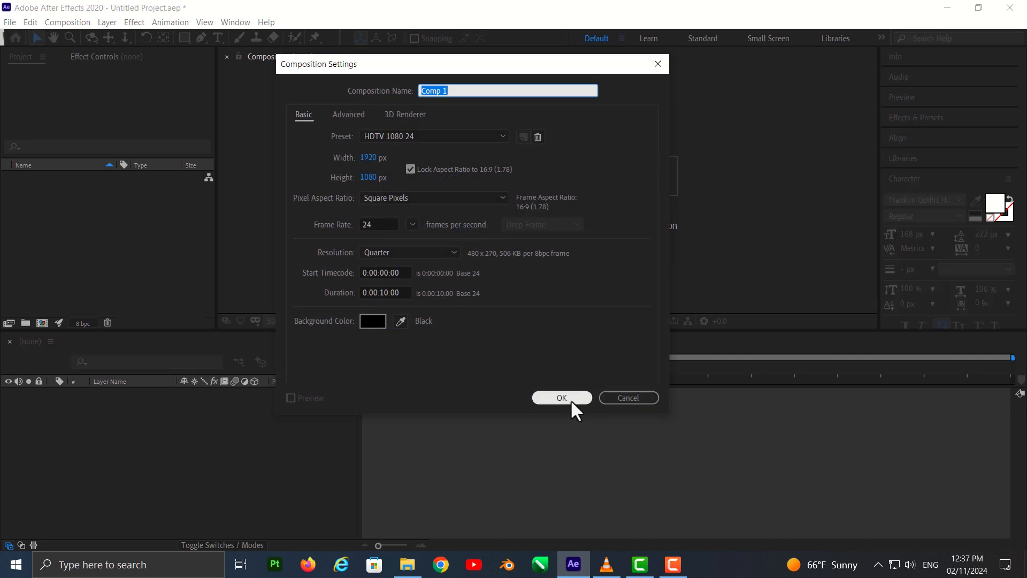
{"action": "left_click", "coordinate": [562, 398]}
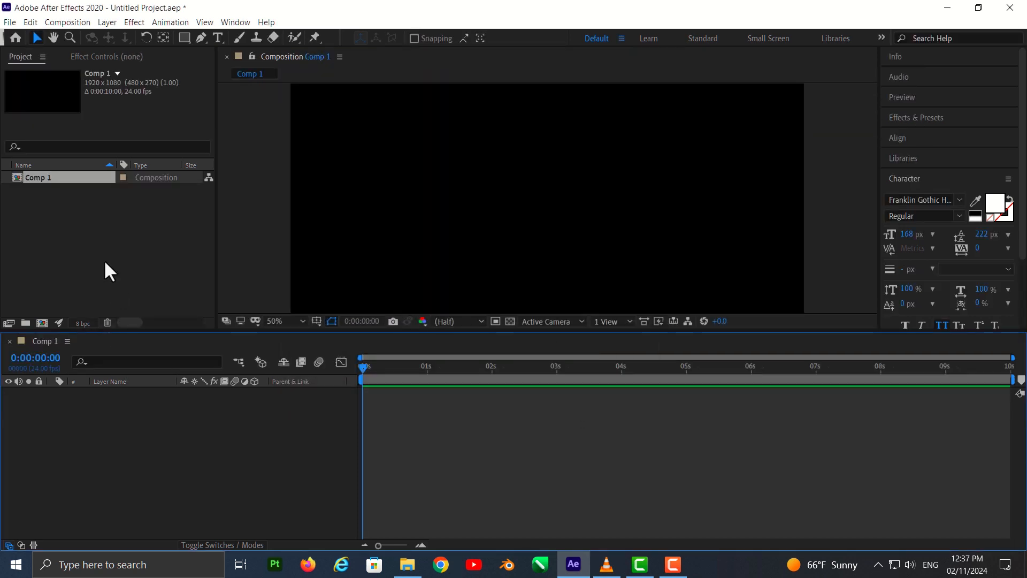
Import logo.png from the Desktop and add it as a layer to Comp 1.
{"action": "double_click", "coordinate": [105, 252]}
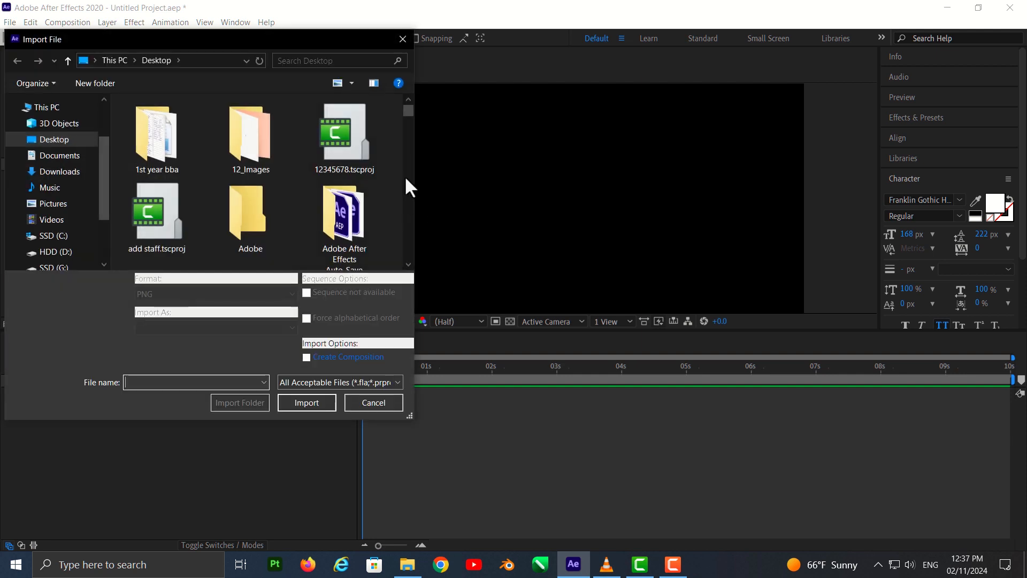
{"action": "left_click_drag", "start_coordinate": [409, 111], "coordinate": [417, 233]}
{"action": "left_click", "coordinate": [281, 133]}
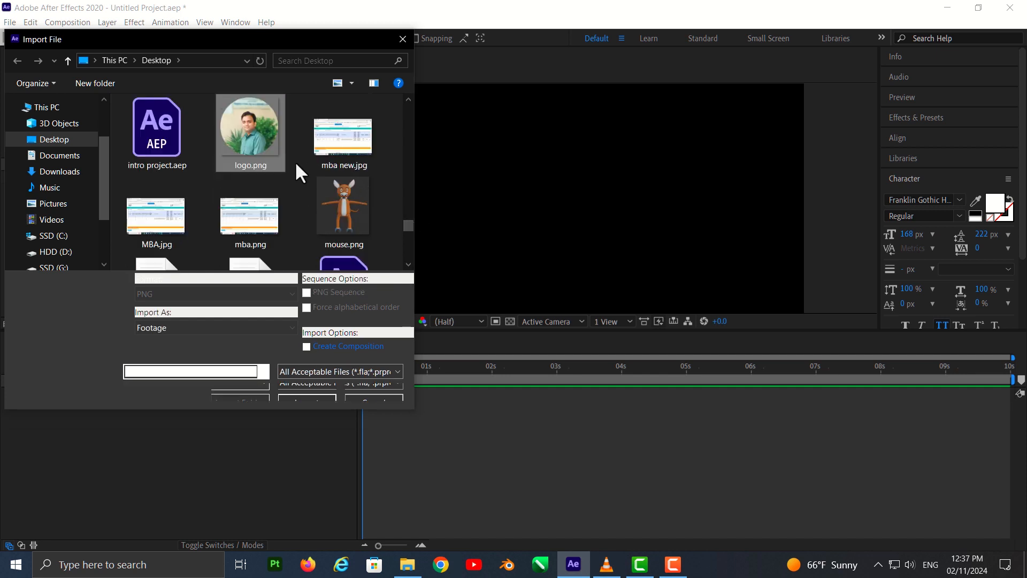
{"action": "left_click", "coordinate": [319, 398]}
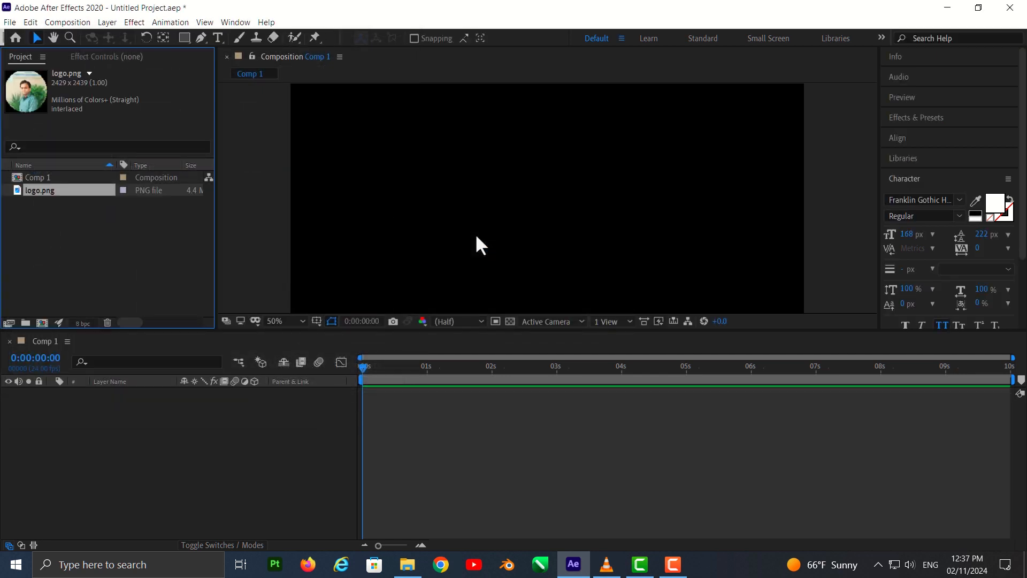
{"action": "left_click_drag", "start_coordinate": [40, 190], "coordinate": [121, 396]}
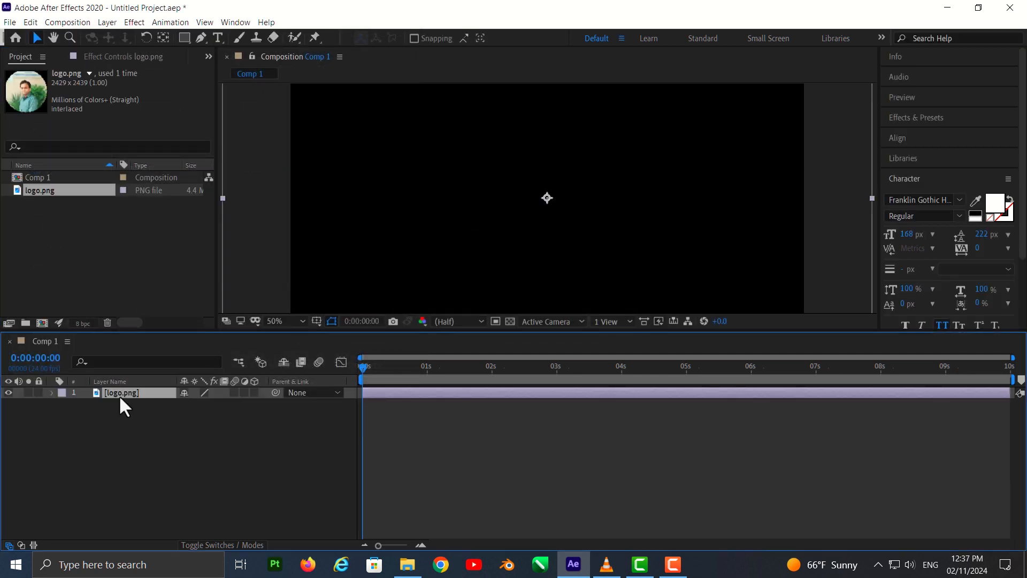
Scale the logo layer down to 17%.
{"action": "key", "text": "comma"}
{"action": "key", "text": "comma"}
{"action": "key", "text": "comma"}
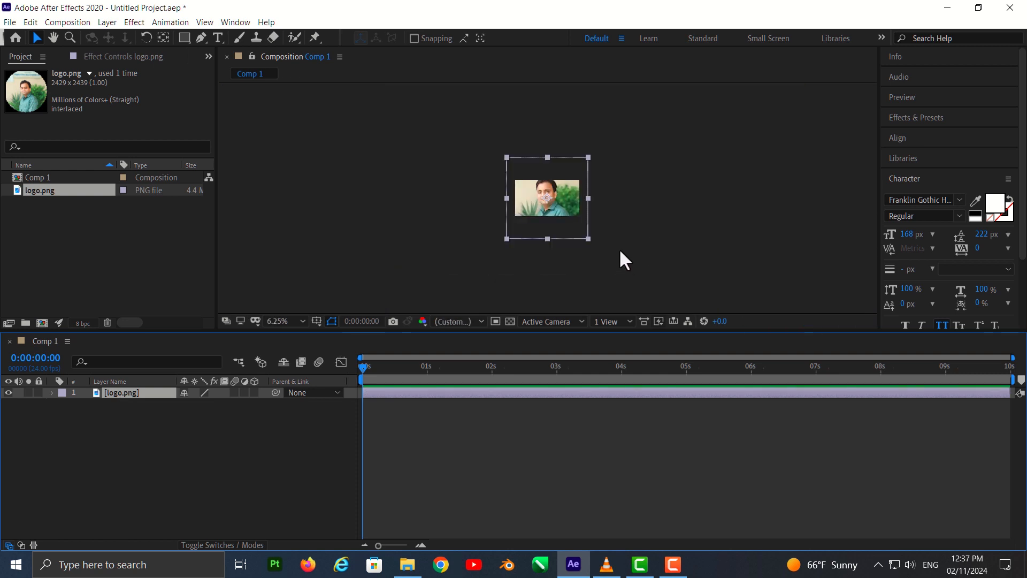
{"action": "key", "text": "s"}
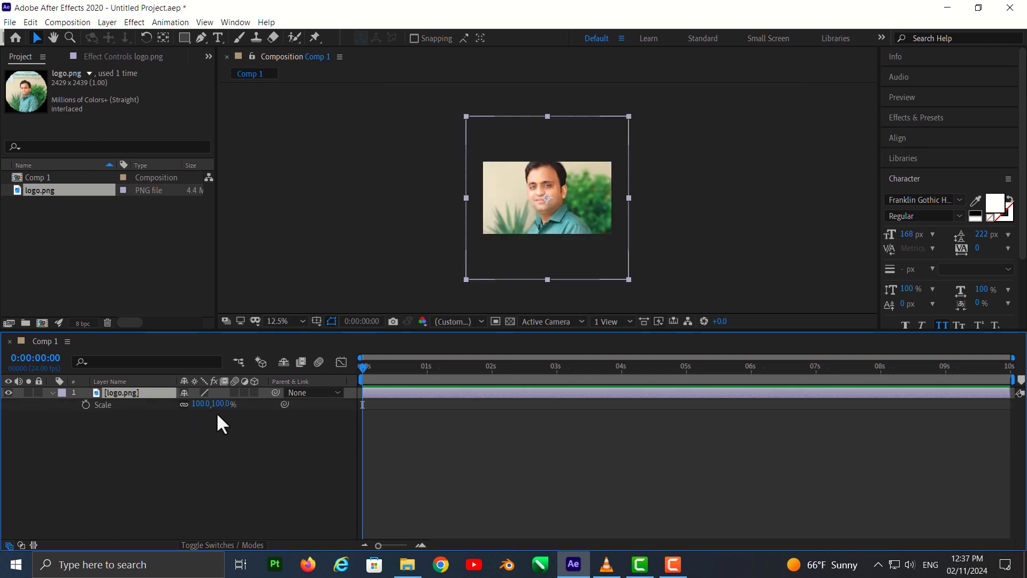
{"action": "left_click_drag", "start_coordinate": [220, 406], "coordinate": [171, 410]}
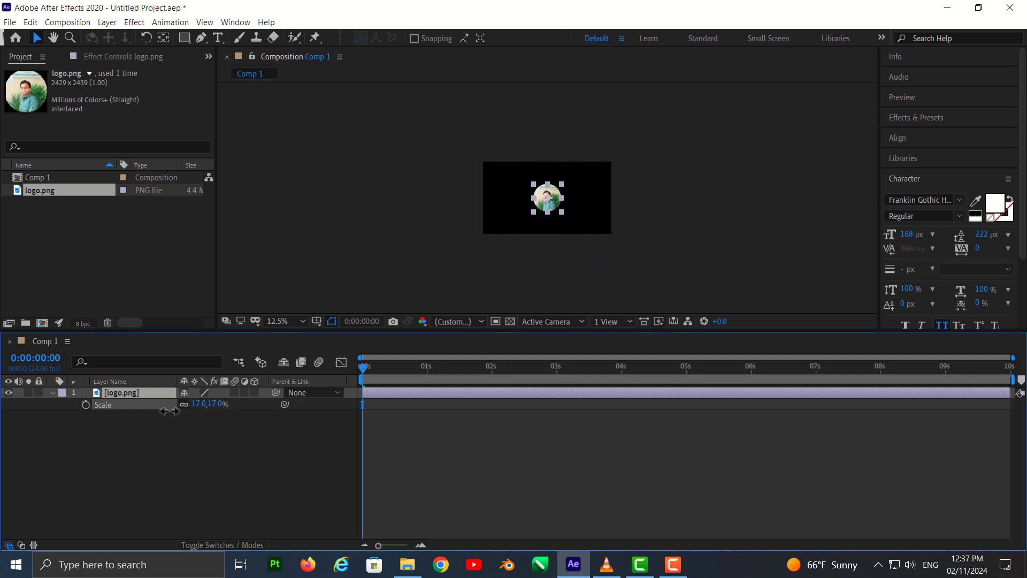
Fit the composition in the viewer and move the logo to the left part of the frame.
{"action": "scroll", "coordinate": [579, 181], "scroll_direction": "up", "scroll_amount": 3}
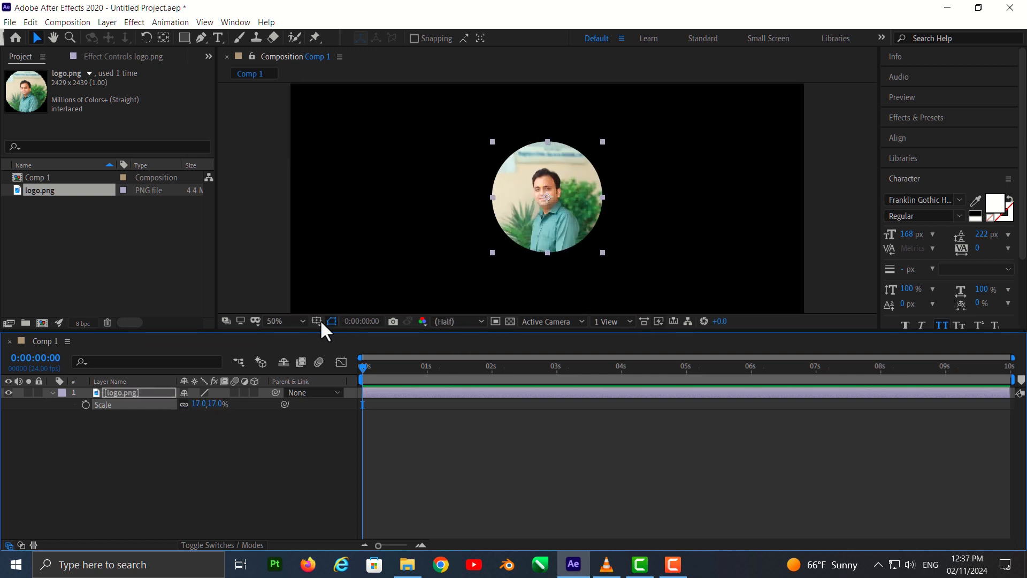
{"action": "left_click", "coordinate": [303, 320]}
{"action": "left_click", "coordinate": [300, 83]}
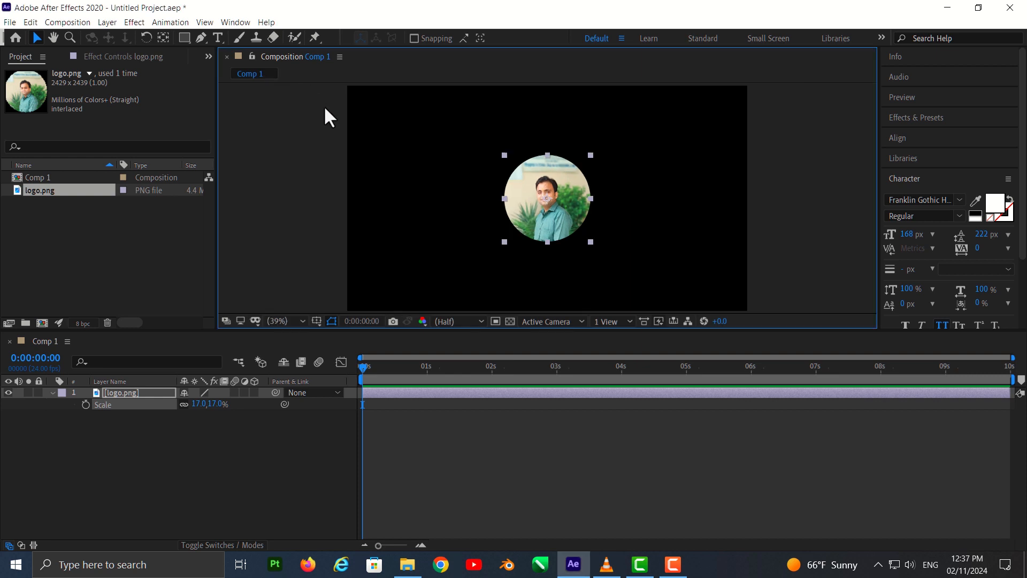
{"action": "left_click_drag", "start_coordinate": [545, 201], "coordinate": [417, 201]}
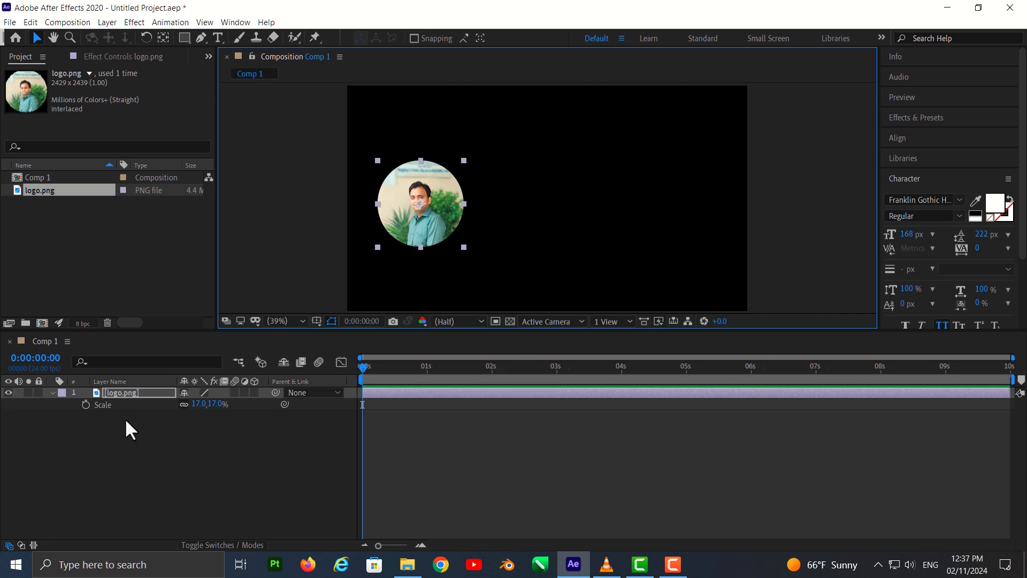
Add a Scale keyframe of 0% to the logo layer at 0:00:00:00.
{"action": "key", "text": "r"}
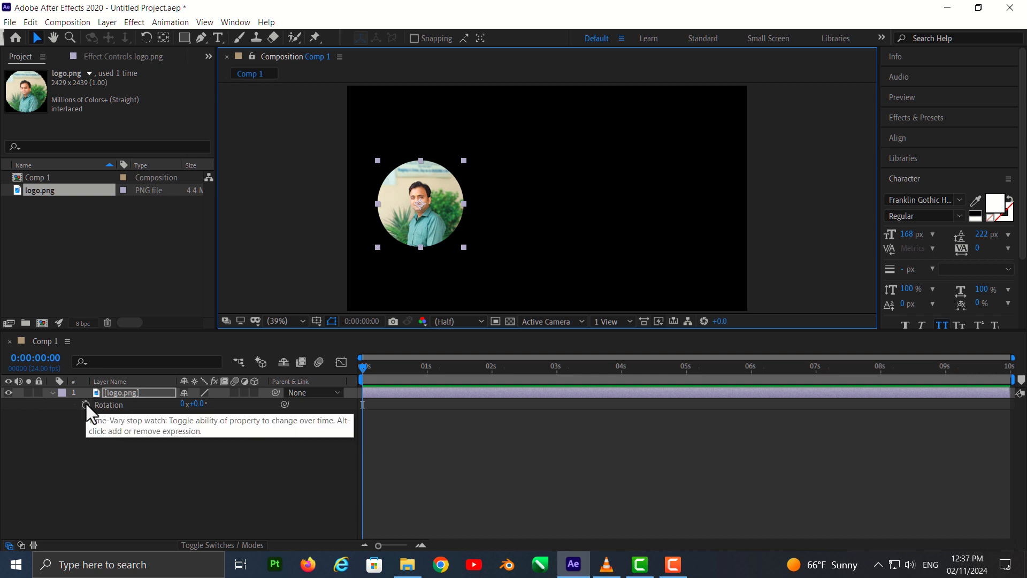
{"action": "key", "text": "s"}
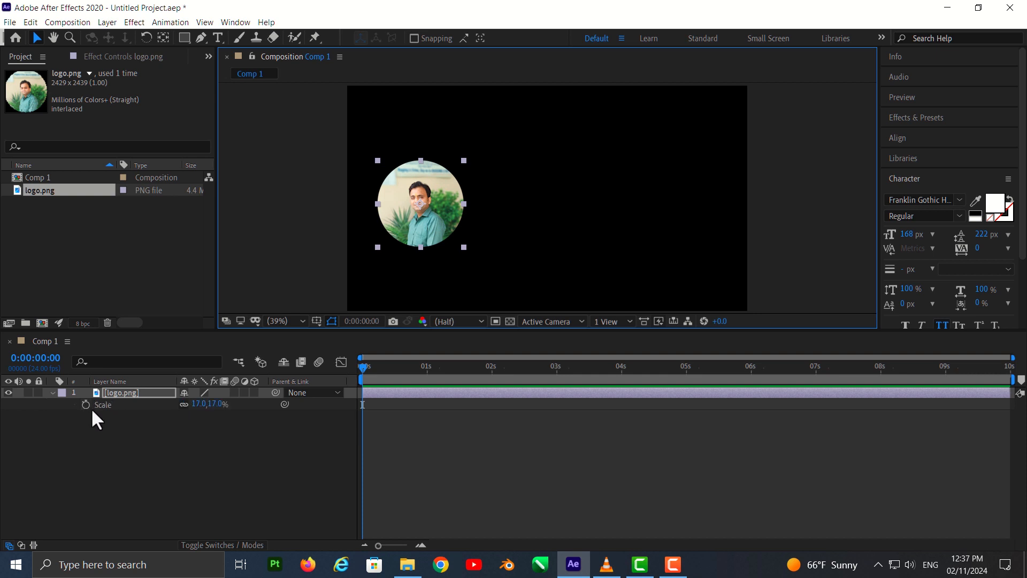
{"action": "left_click", "coordinate": [86, 404]}
{"action": "left_click", "coordinate": [215, 404]}
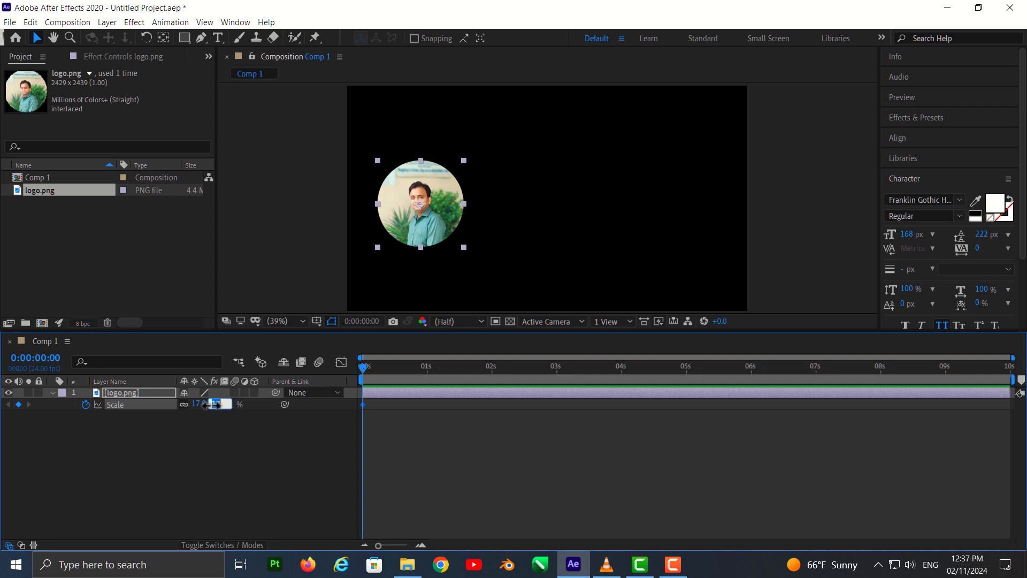
{"action": "type", "text": "0"}
{"action": "key", "text": "Return"}
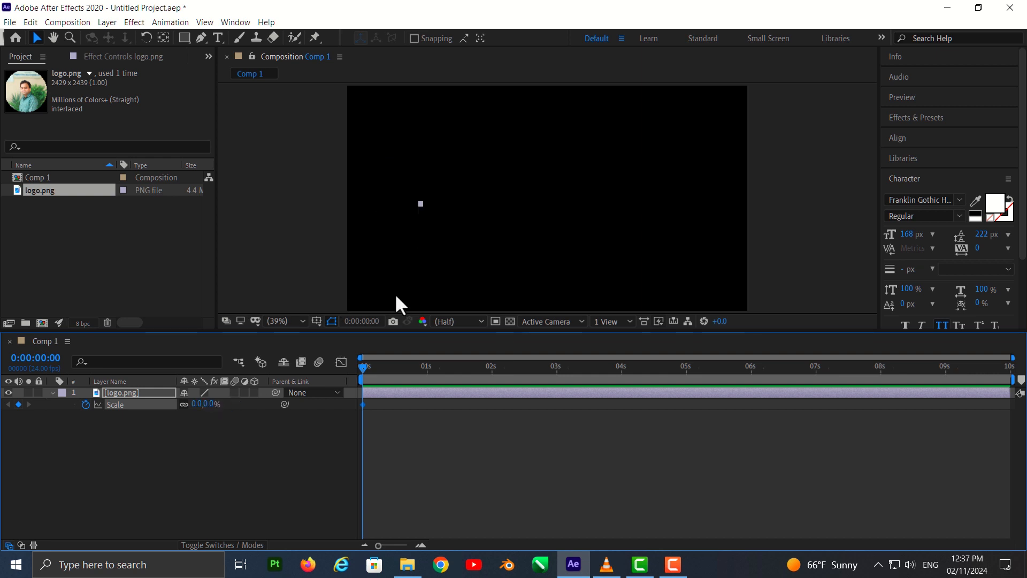
Add a Scale keyframe of 17% to the logo layer at 0:00:01:00.
{"action": "left_click_drag", "start_coordinate": [364, 368], "coordinate": [428, 382]}
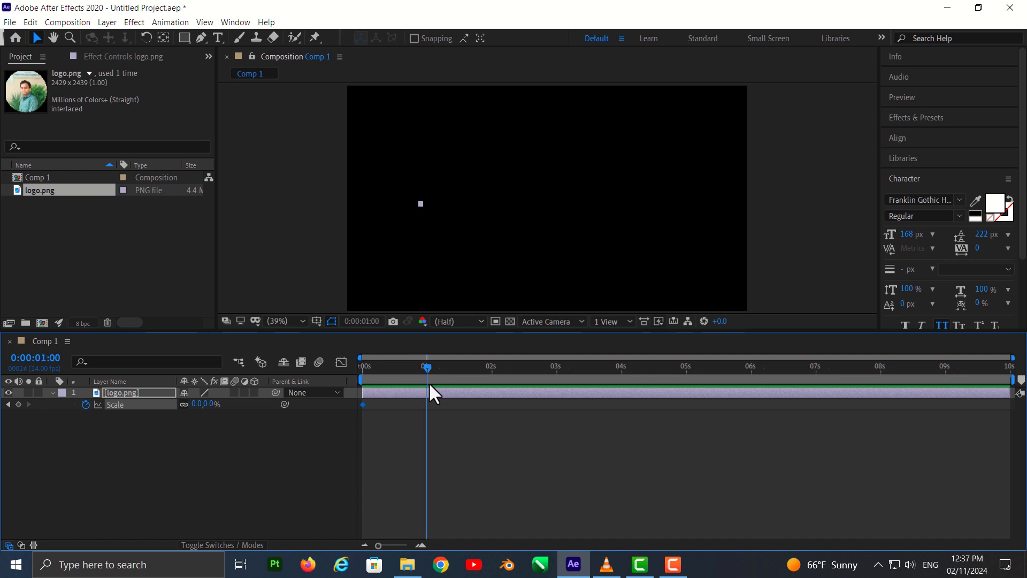
{"action": "left_click", "coordinate": [206, 405]}
{"action": "type", "text": "17"}
{"action": "key", "text": "Return"}
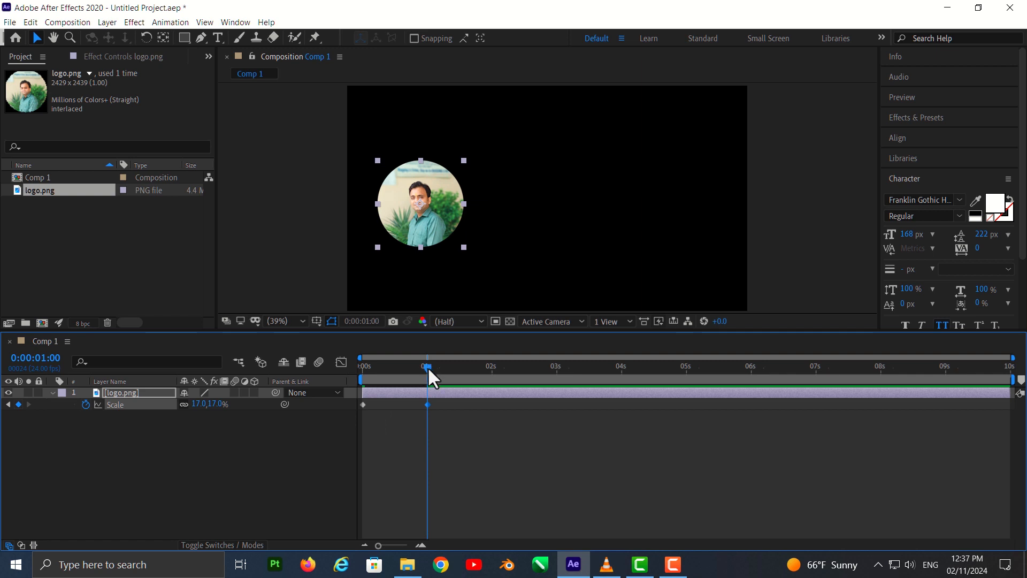
Add a Rotation keyframe of -90° to the logo layer at 0:00:00:00, showing Scale alongside it.
{"action": "left_click_drag", "start_coordinate": [429, 369], "coordinate": [359, 415]}
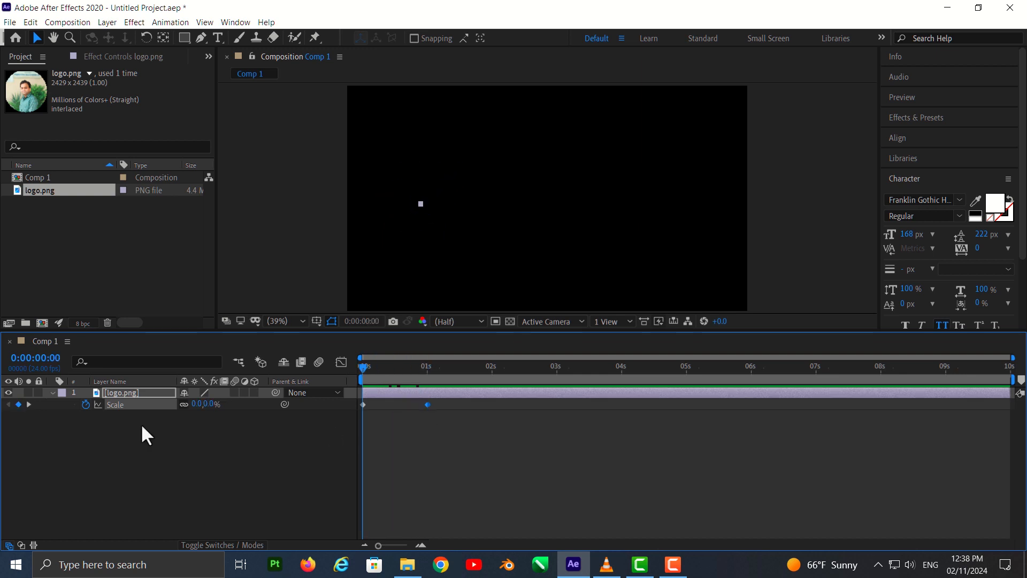
{"action": "key", "text": "r"}
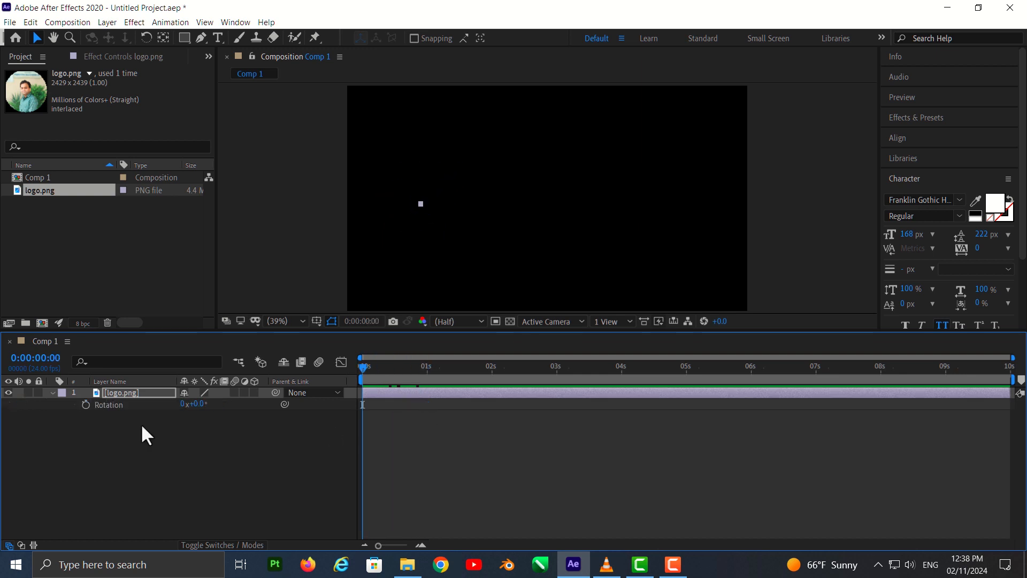
{"action": "left_click", "coordinate": [86, 404]}
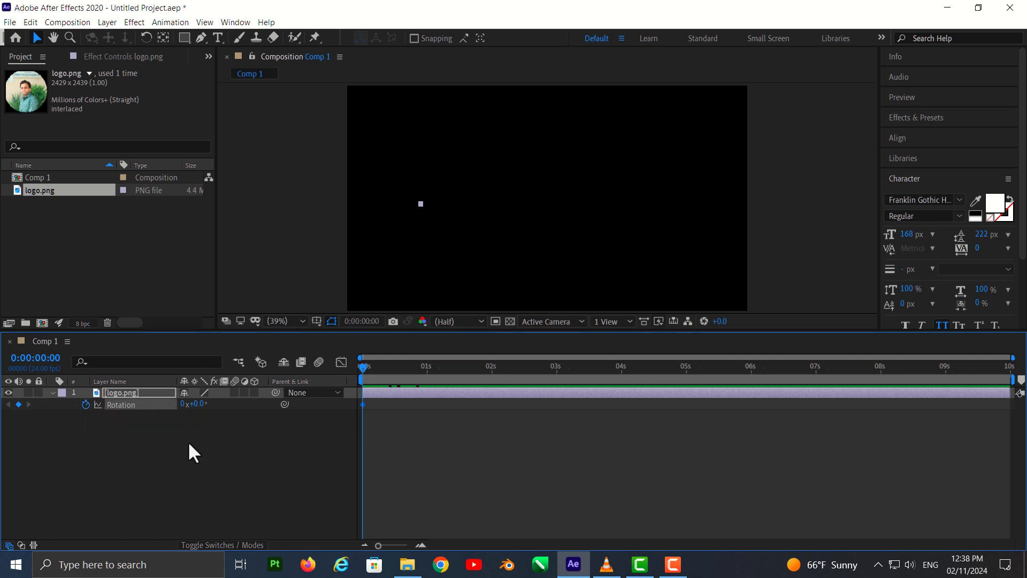
{"action": "key", "text": "shift+s"}
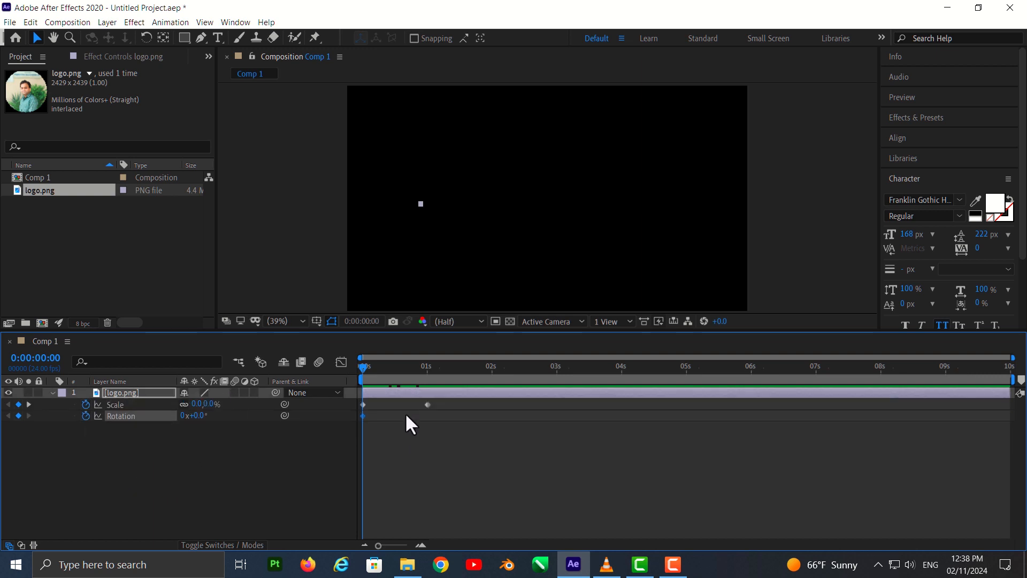
{"action": "left_click", "coordinate": [198, 416]}
{"action": "type", "text": "-90"}
{"action": "key", "text": "Return"}
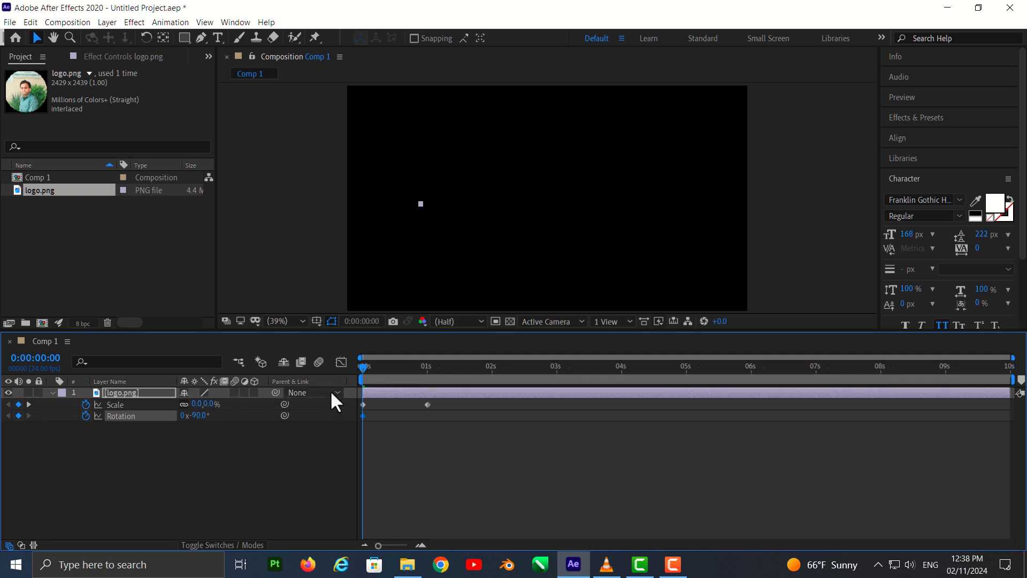
Add a Rotation keyframe of +4° to the logo layer at 0:00:01:00.
{"action": "left_click", "coordinate": [365, 366]}
{"action": "left_click_drag", "start_coordinate": [365, 366], "coordinate": [427, 386]}
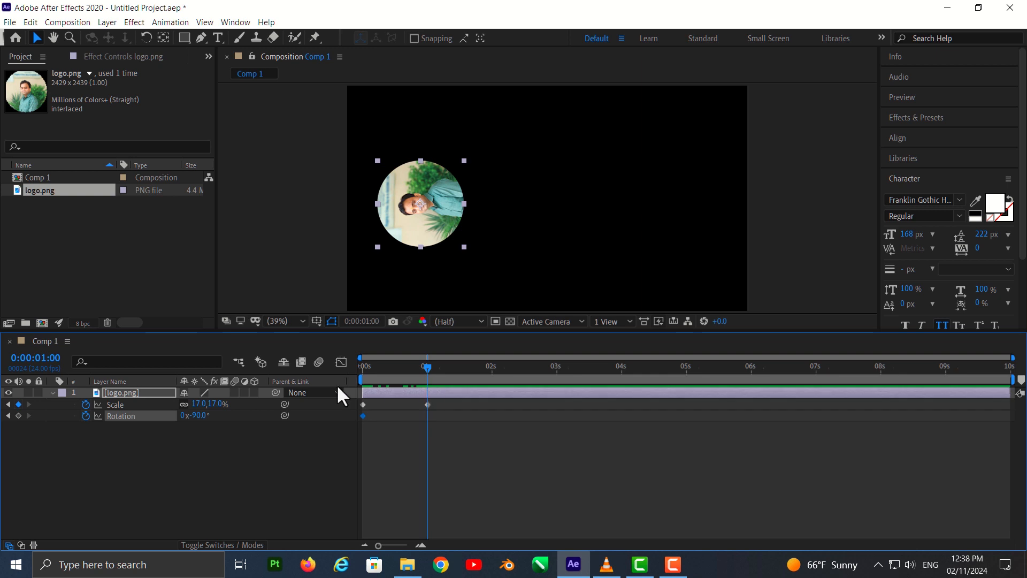
{"action": "left_click_drag", "start_coordinate": [202, 416], "coordinate": [264, 417]}
Preview the logo's scale and rotation animation from the start, and park the playhead at 0:00:01:00.
{"action": "left_click_drag", "start_coordinate": [426, 364], "coordinate": [335, 372]}
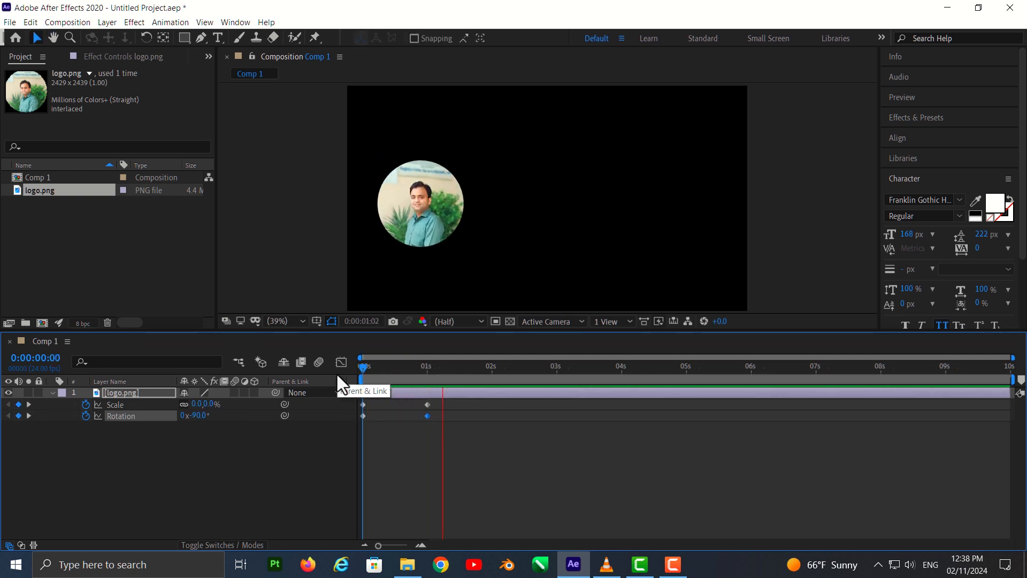
{"action": "key", "text": "space"}
{"action": "left_click_drag", "start_coordinate": [455, 366], "coordinate": [345, 383]}
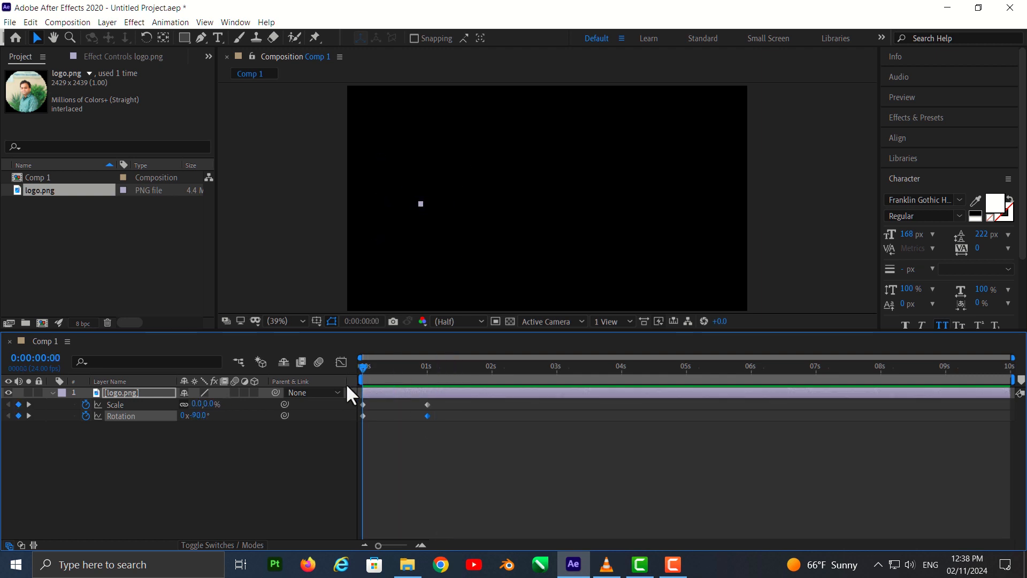
{"action": "key", "text": "space"}
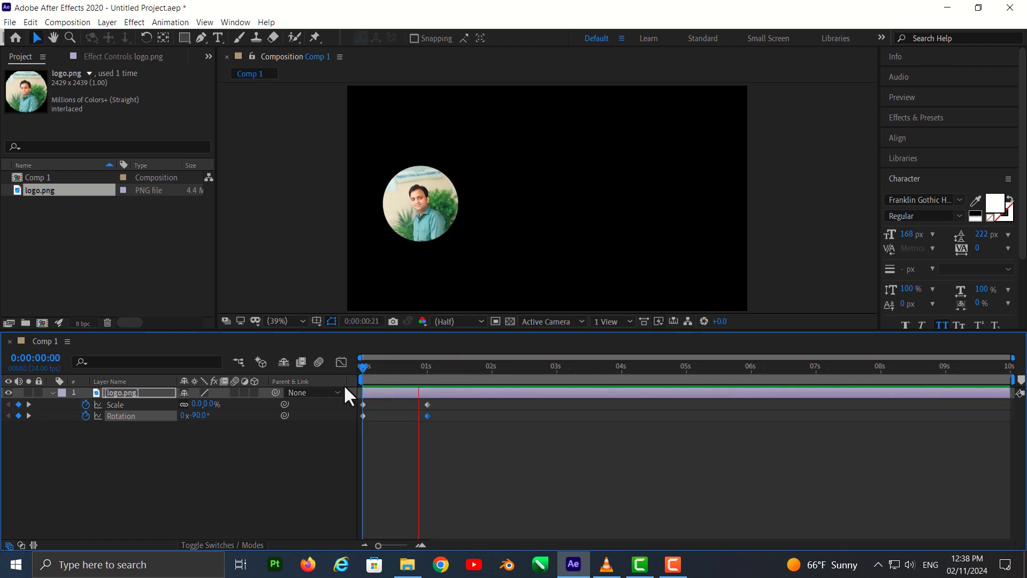
{"action": "key", "text": "space"}
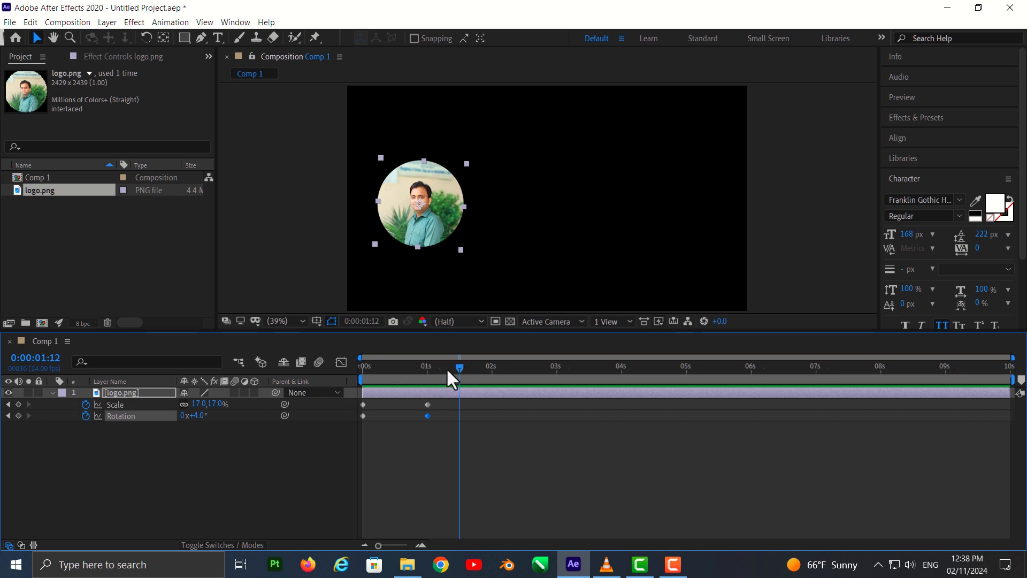
{"action": "left_click_drag", "start_coordinate": [448, 370], "coordinate": [358, 385]}
{"action": "key", "text": "space"}
{"action": "key", "text": "space"}
{"action": "left_click_drag", "start_coordinate": [432, 384], "coordinate": [426, 409]}
Switch to VLC media player, play the start of Transparent logo.mov as a reference, and return to After Effects.
{"action": "left_click", "coordinate": [606, 567]}
{"action": "left_click", "coordinate": [73, 514]}
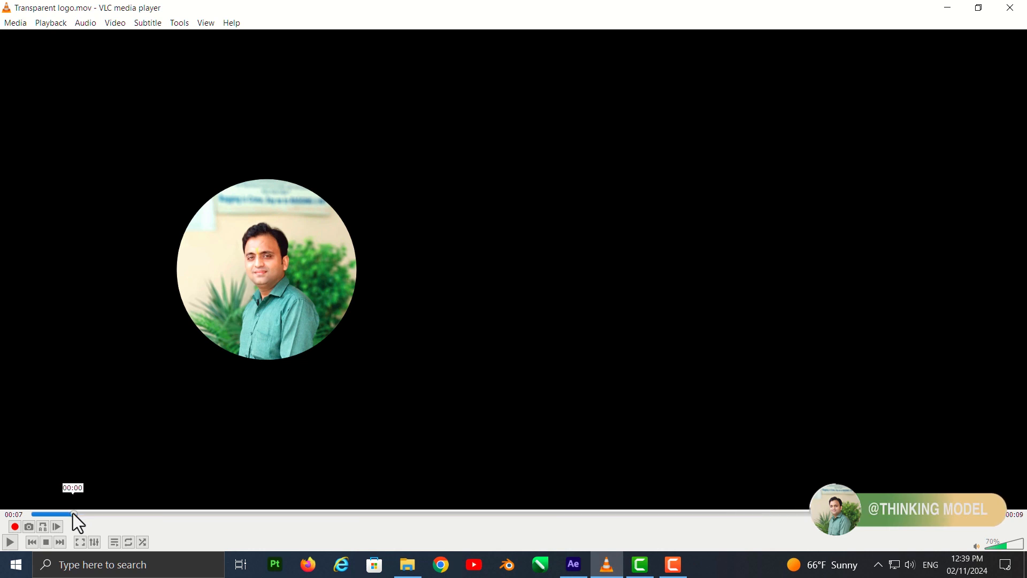
{"action": "key", "text": "space"}
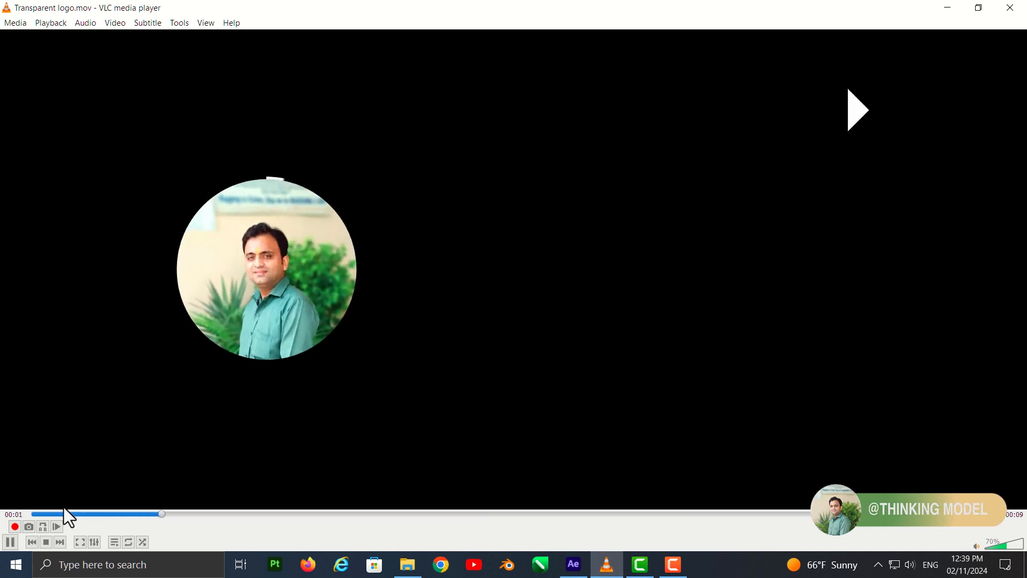
{"action": "key", "text": "space"}
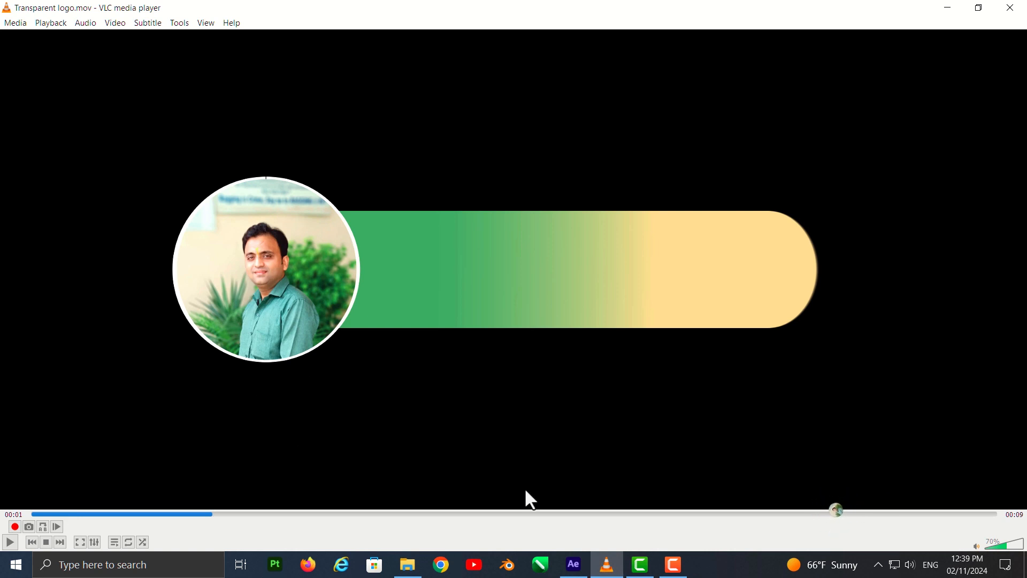
{"action": "left_click", "coordinate": [649, 572]}
{"action": "left_click", "coordinate": [883, 55]}
{"action": "left_click", "coordinate": [574, 565]}
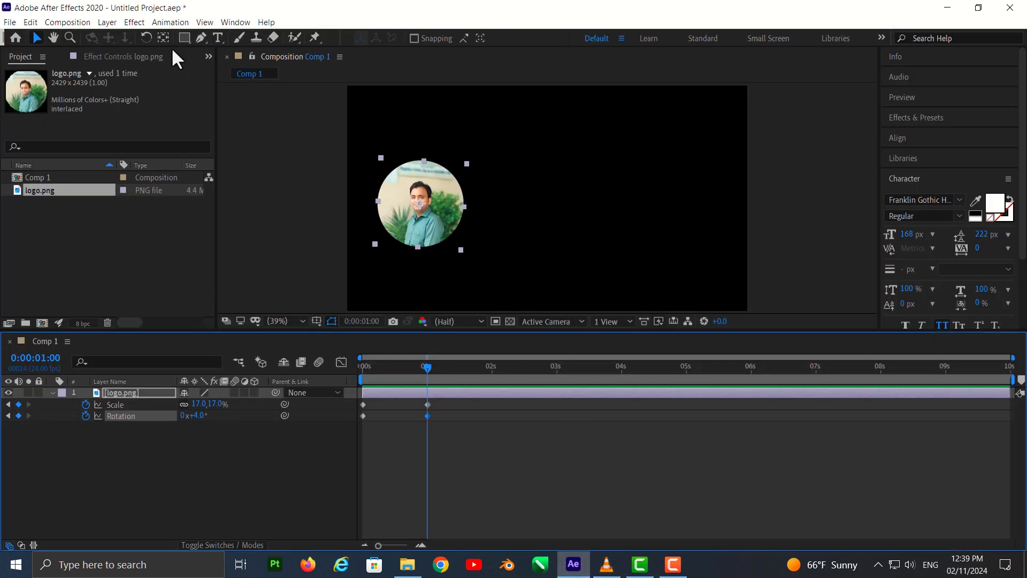
Draw a green ellipse covering the round logo on a new shape layer and centre its anchor point.
{"action": "left_click", "coordinate": [143, 439]}
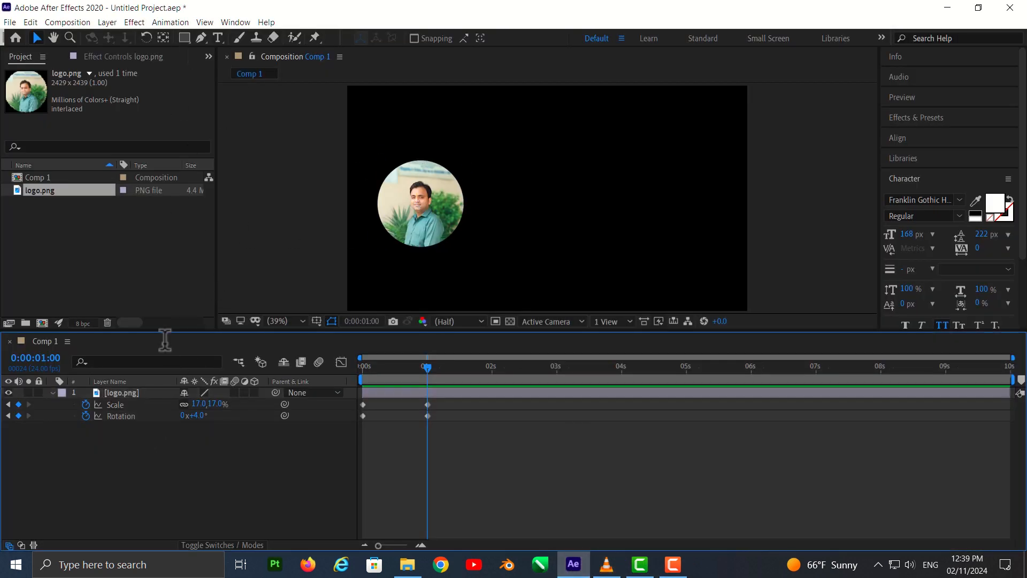
{"action": "left_click", "coordinate": [189, 42]}
{"action": "left_click_drag", "start_coordinate": [189, 41], "coordinate": [214, 66]}
{"action": "mouse_move", "coordinate": [388, 161]}
{"action": "left_mouse_down"}
{"action": "mouse_move", "coordinate": [378, 161]}
{"action": "mouse_move", "coordinate": [433, 231]}
{"action": "mouse_move", "coordinate": [464, 247]}
{"action": "mouse_move", "coordinate": [432, 249]}
{"action": "left_mouse_up"}
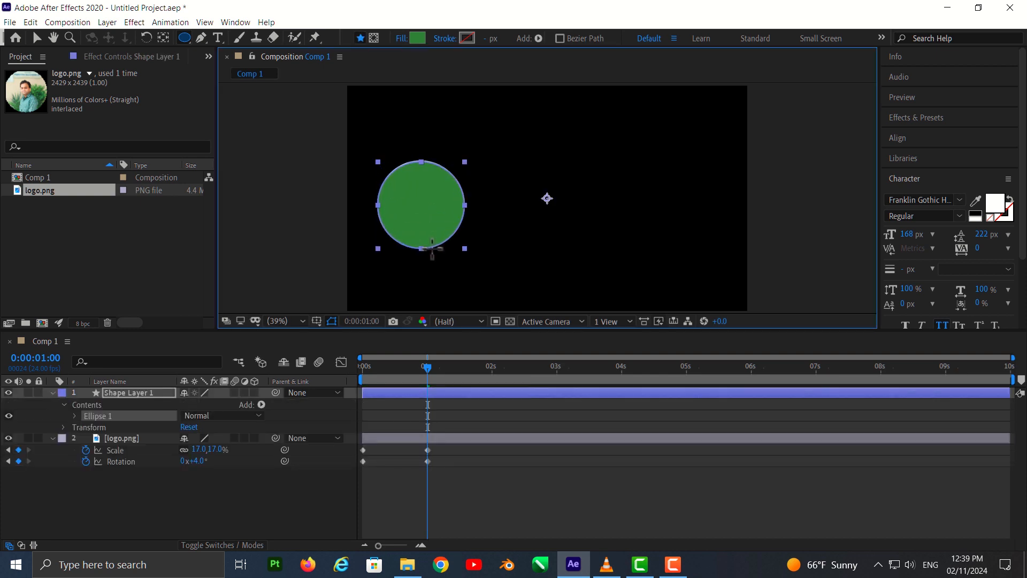
{"action": "key", "text": "ctrl+alt+Home"}
{"action": "scroll", "coordinate": [423, 145], "scroll_direction": "up", "scroll_amount": 3}
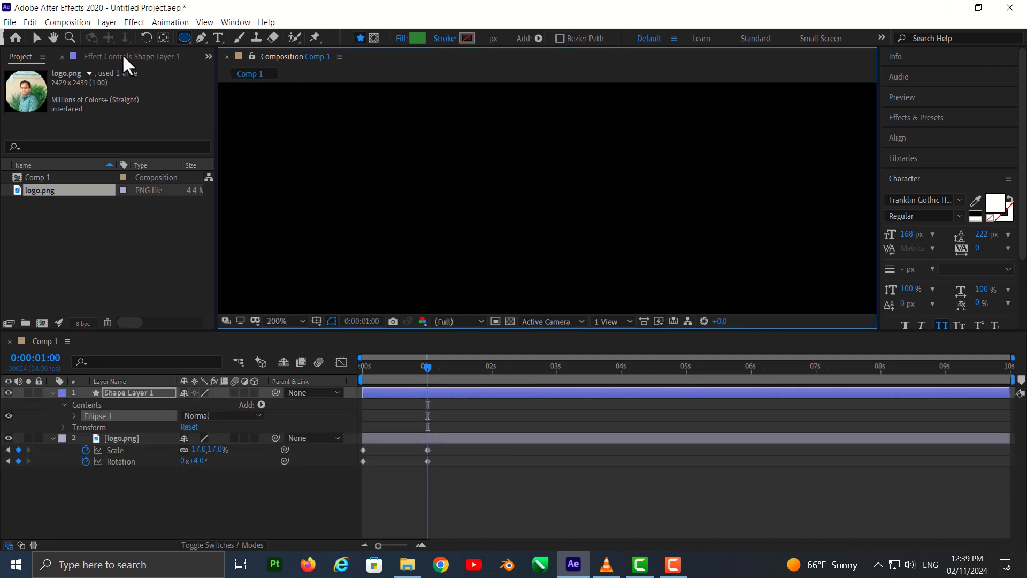
Enlarge the green ellipse slightly around its centre so it extends just beyond the round logo's edge.
{"action": "scroll", "coordinate": [531, 261], "scroll_direction": "down", "scroll_amount": 3}
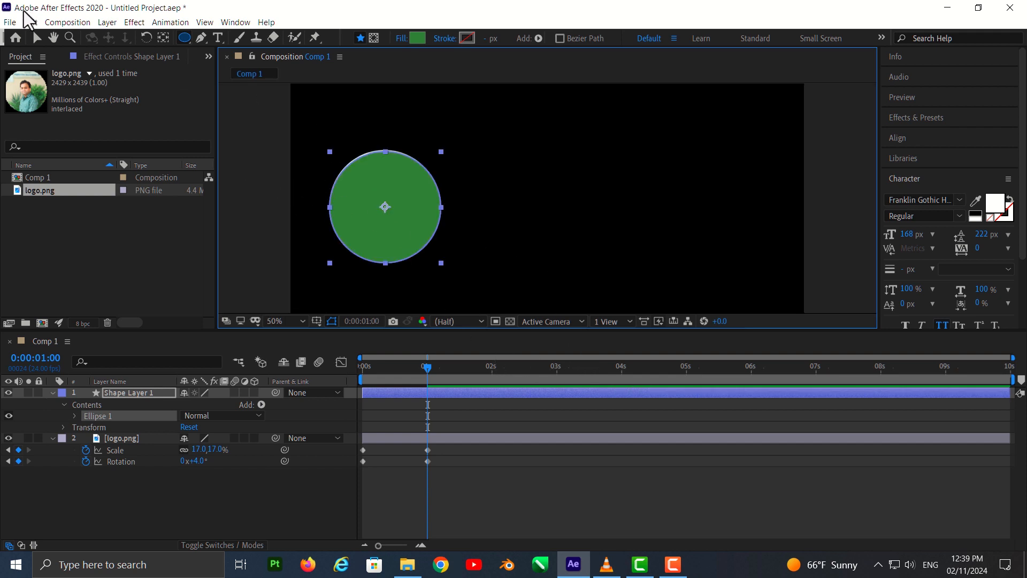
{"action": "left_click", "coordinate": [36, 37]}
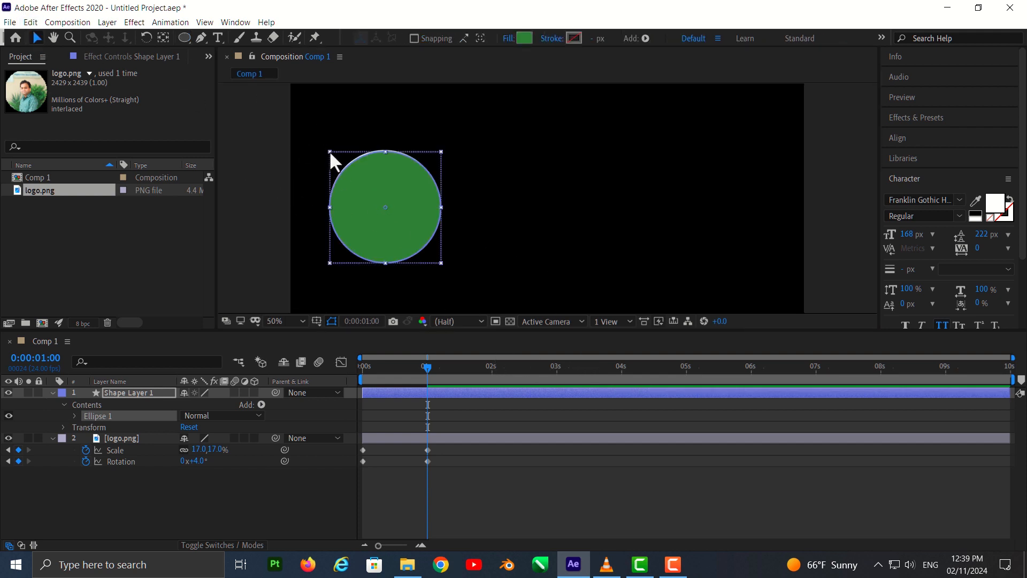
{"action": "left_click_drag", "start_coordinate": [329, 150], "coordinate": [326, 148]}
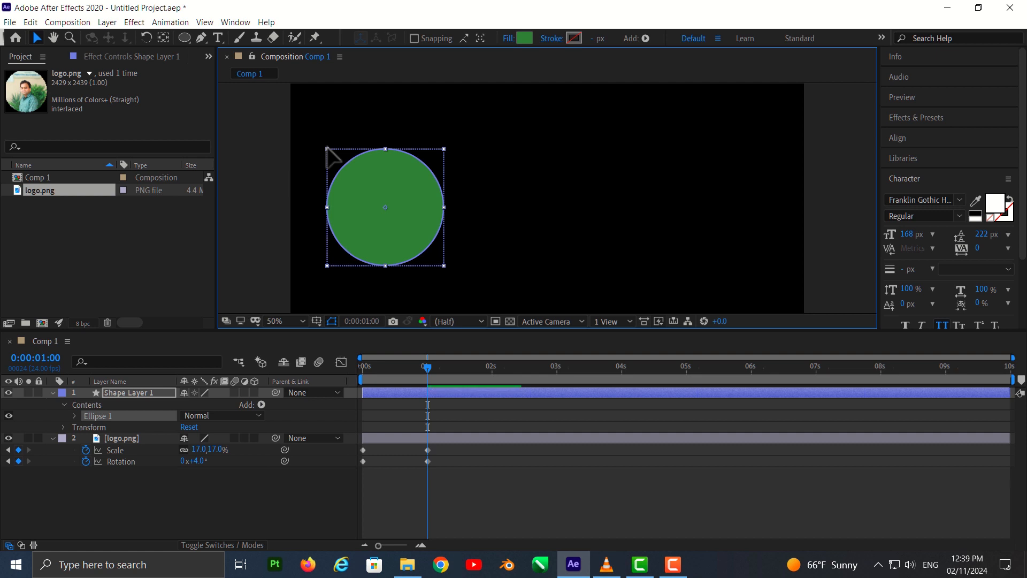
{"action": "left_click", "coordinate": [523, 38]}
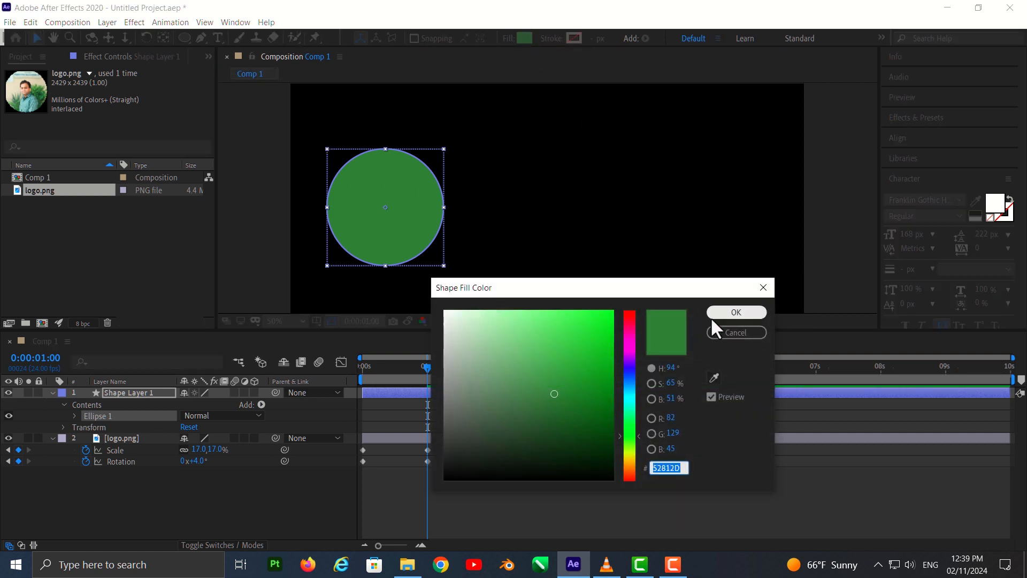
{"action": "left_click", "coordinate": [715, 314]}
{"action": "left_click", "coordinate": [523, 38]}
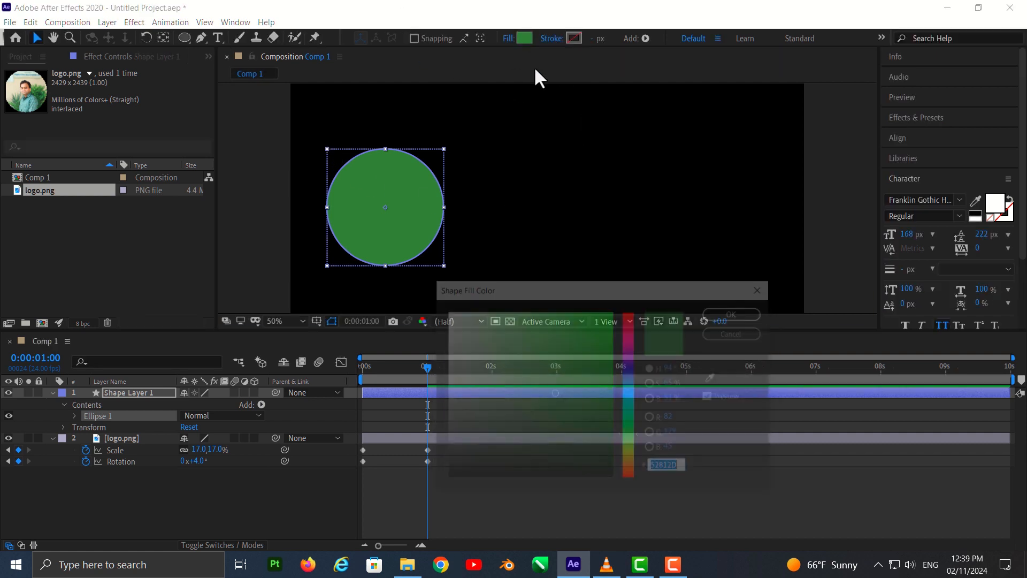
{"action": "left_click", "coordinate": [728, 313]}
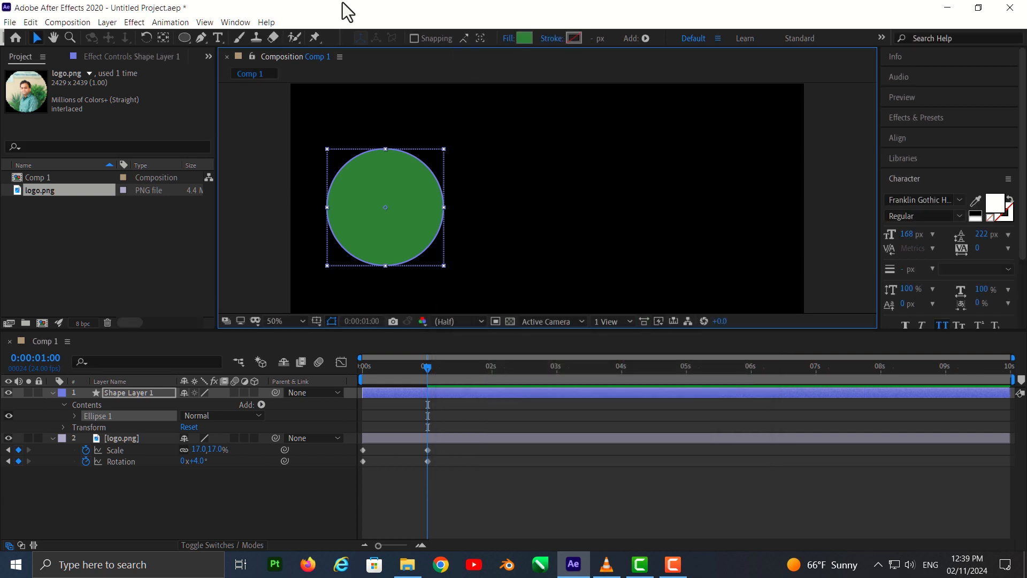
Set the ellipse's fill type to None.
{"action": "left_click", "coordinate": [506, 39]}
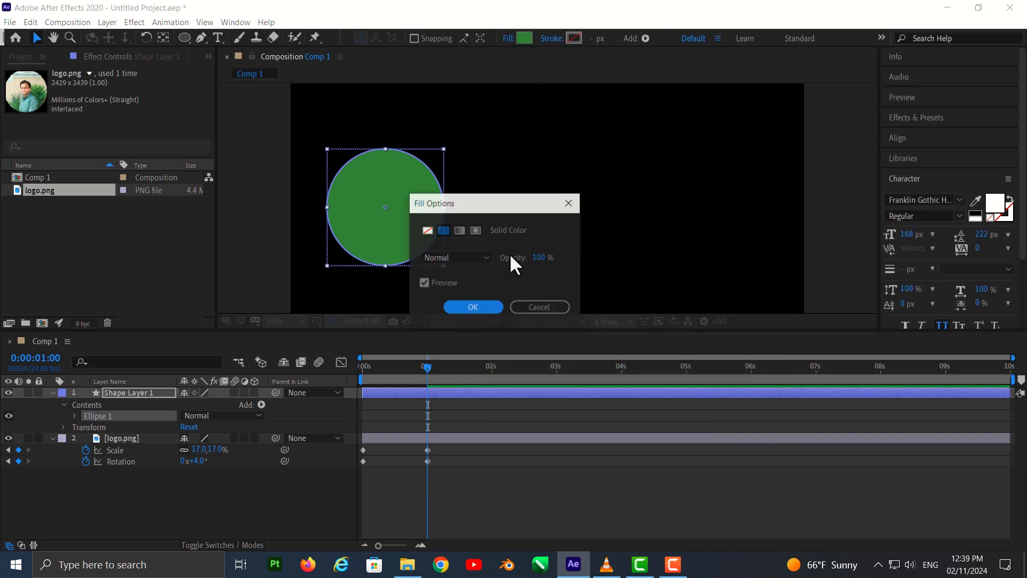
{"action": "left_click", "coordinate": [428, 230]}
{"action": "left_click", "coordinate": [484, 309]}
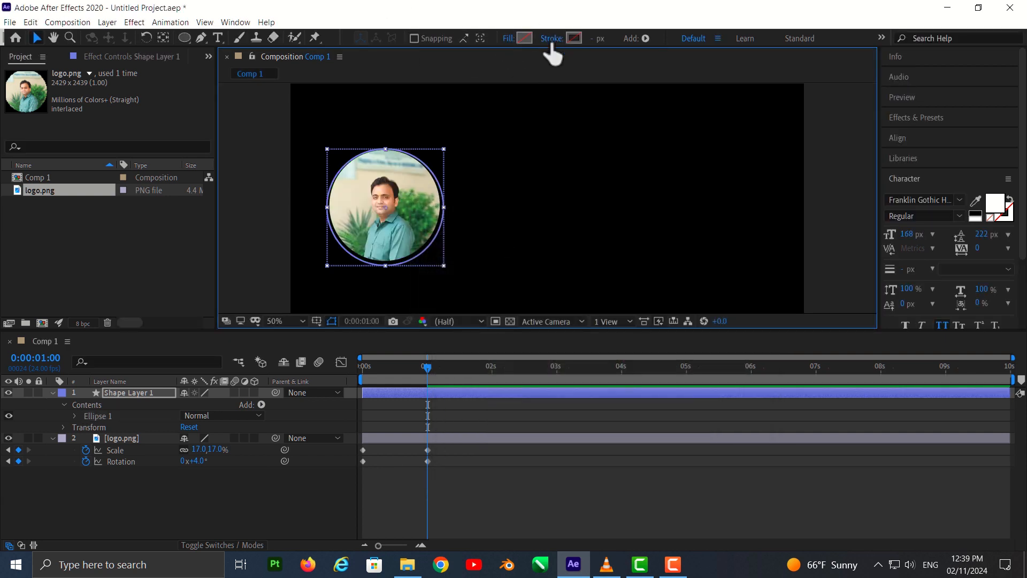
Move the ellipse slightly to centre it around the round photo and set Shape Layer 1's Scale to 96%.
{"action": "key", "text": "period"}
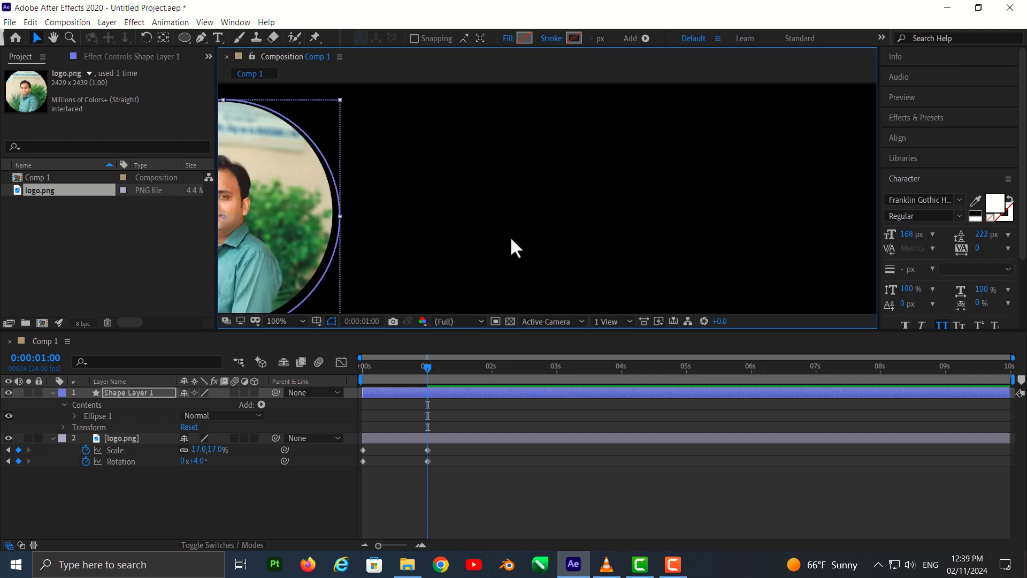
{"action": "key", "text": "comma"}
{"action": "key", "text": "comma"}
{"action": "key", "text": "comma"}
{"action": "key", "text": "comma"}
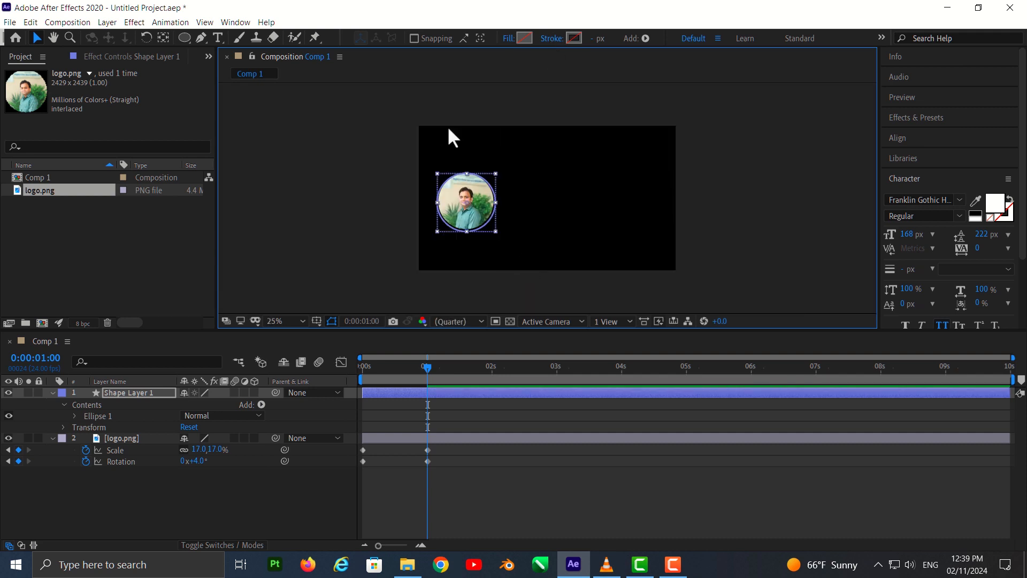
{"action": "key", "text": "period"}
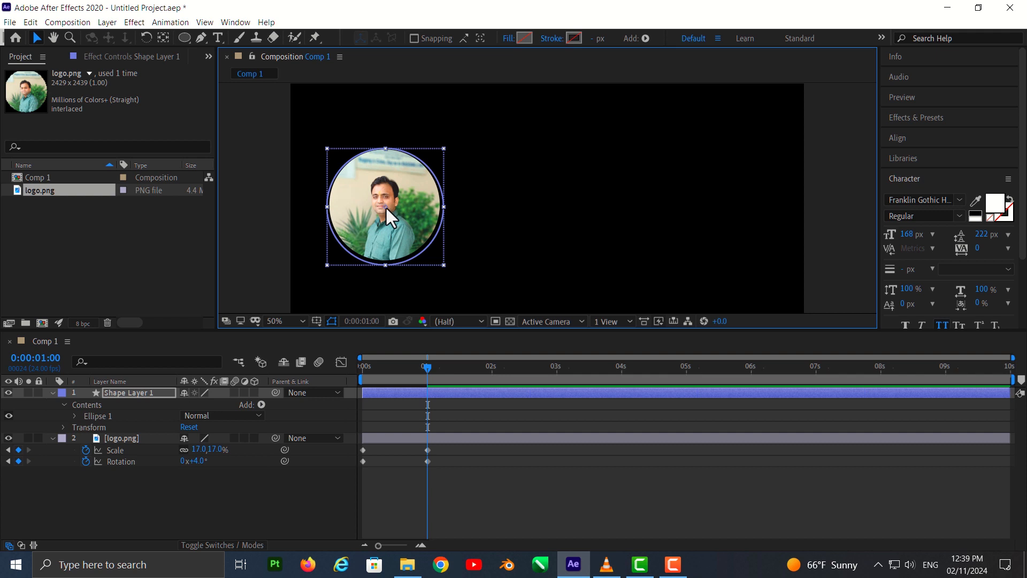
{"action": "left_click_drag", "start_coordinate": [386, 207], "coordinate": [383, 201]}
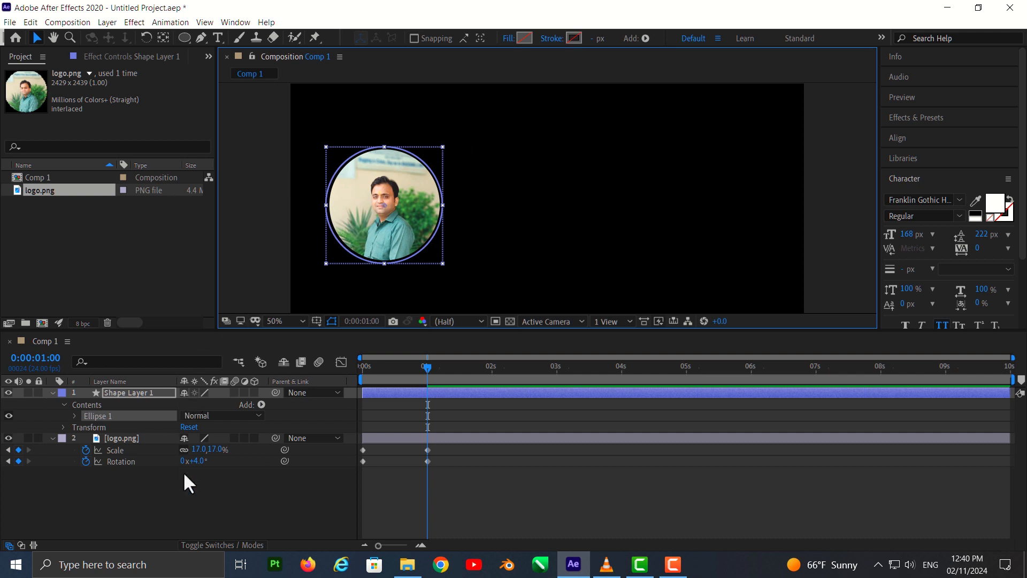
{"action": "key", "text": "s"}
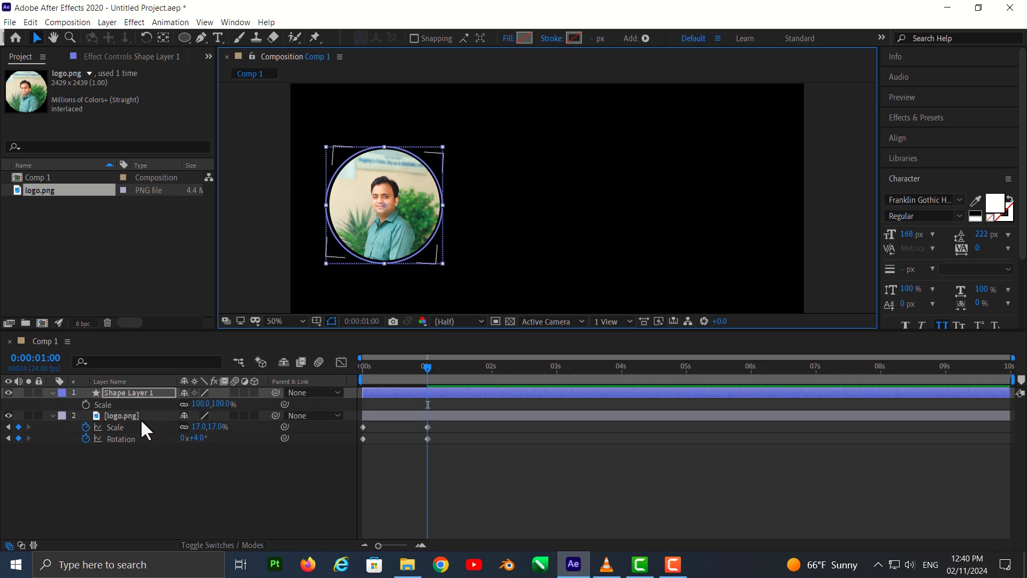
{"action": "left_click_drag", "start_coordinate": [224, 404], "coordinate": [223, 406]}
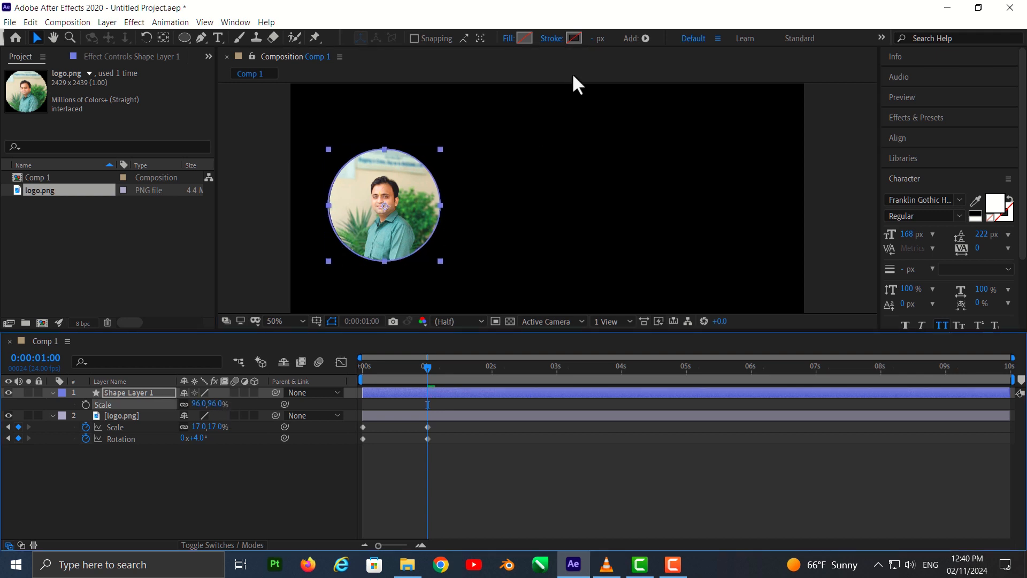
Give the ellipse a solid-color stroke in near-white FBFFFC.
{"action": "left_click", "coordinate": [557, 39]}
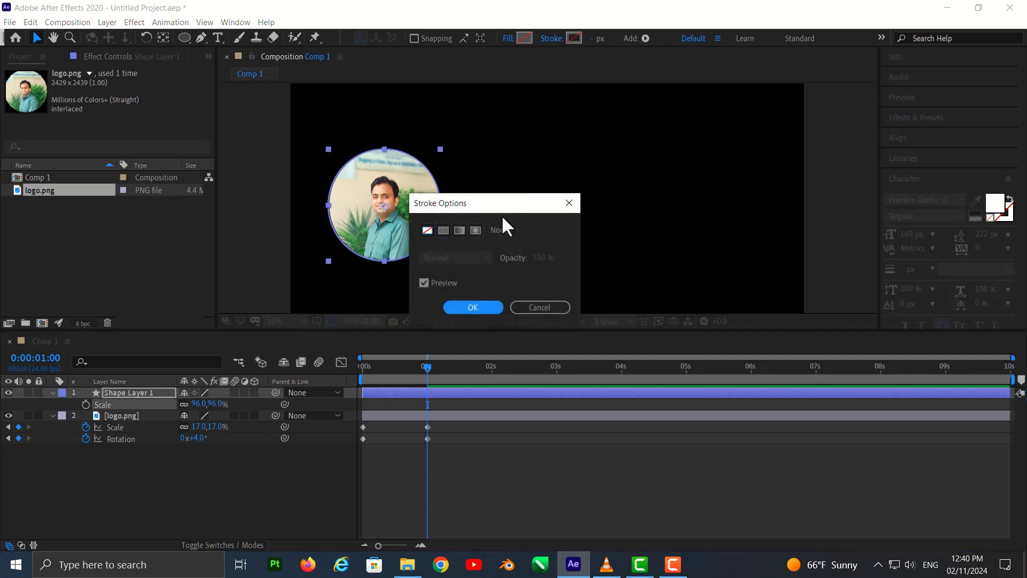
{"action": "left_click", "coordinate": [444, 231]}
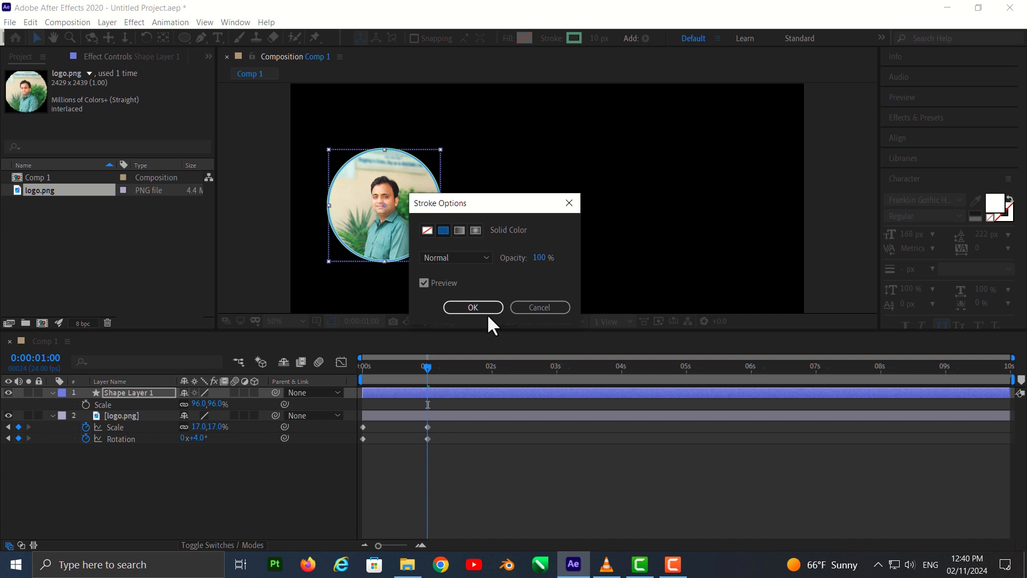
{"action": "left_click", "coordinate": [487, 313]}
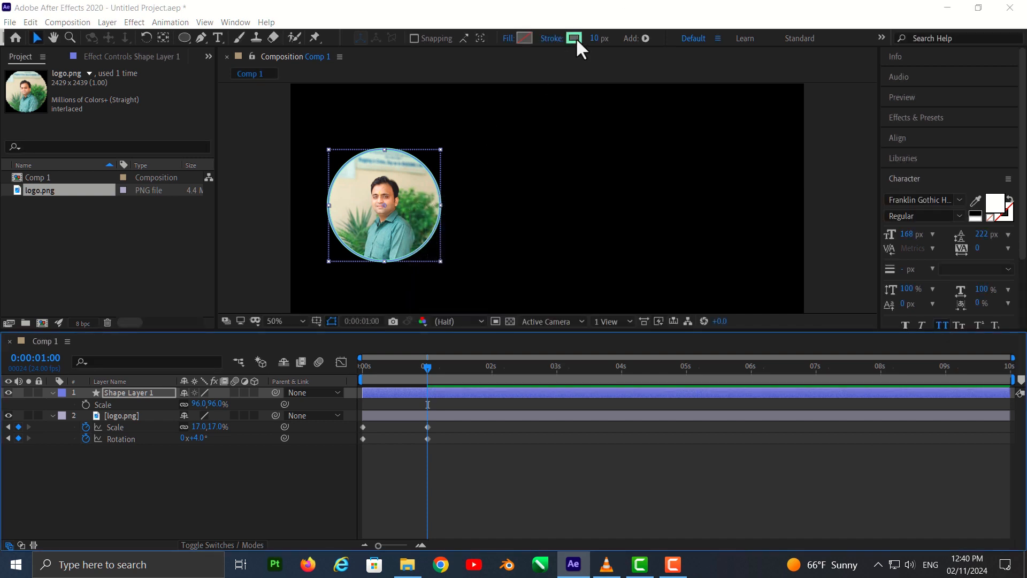
{"action": "left_click", "coordinate": [575, 38]}
{"action": "left_click", "coordinate": [480, 316]}
{"action": "left_click", "coordinate": [445, 311]}
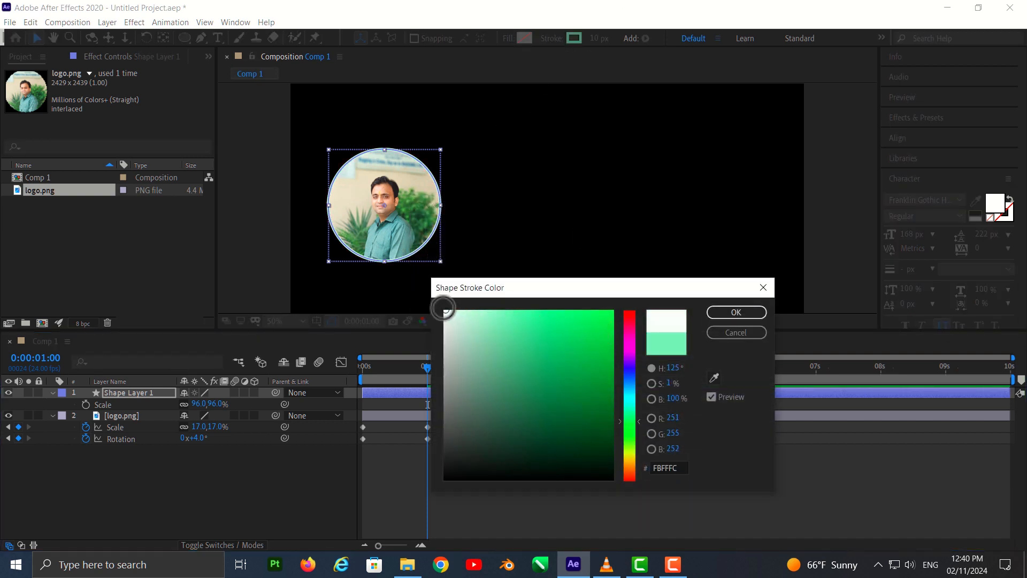
{"action": "left_click", "coordinate": [732, 310]}
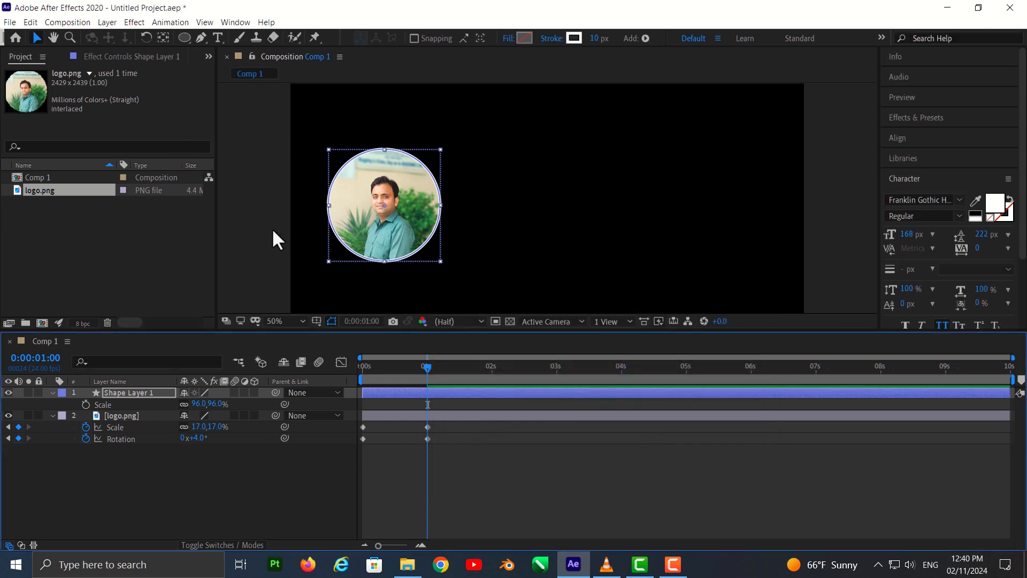
Preview the logo animation with the white outline from the start, and move the playhead back towards one second.
{"action": "left_click_drag", "start_coordinate": [426, 369], "coordinate": [358, 369]}
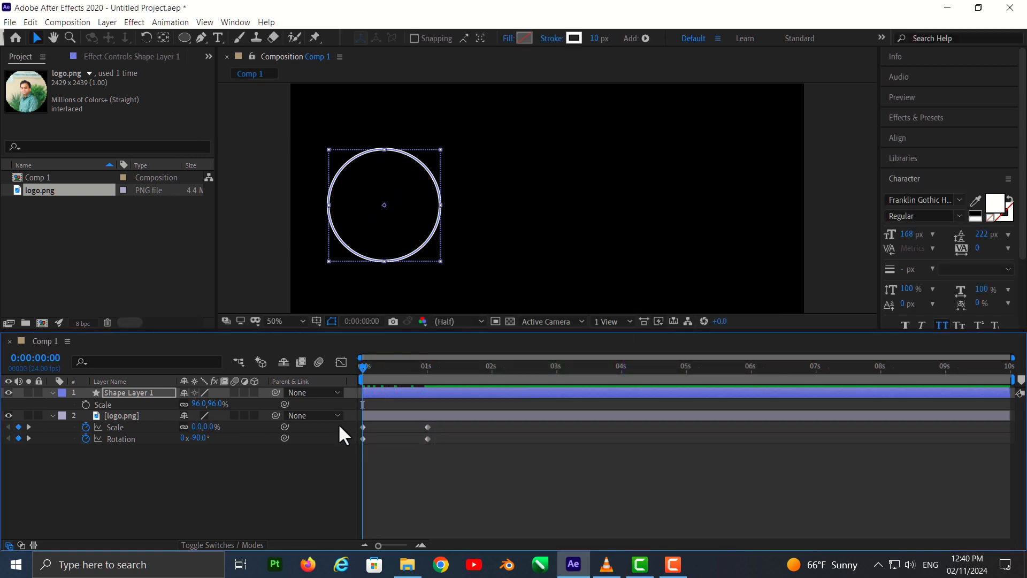
{"action": "left_click", "coordinate": [336, 446]}
{"action": "key", "text": "space"}
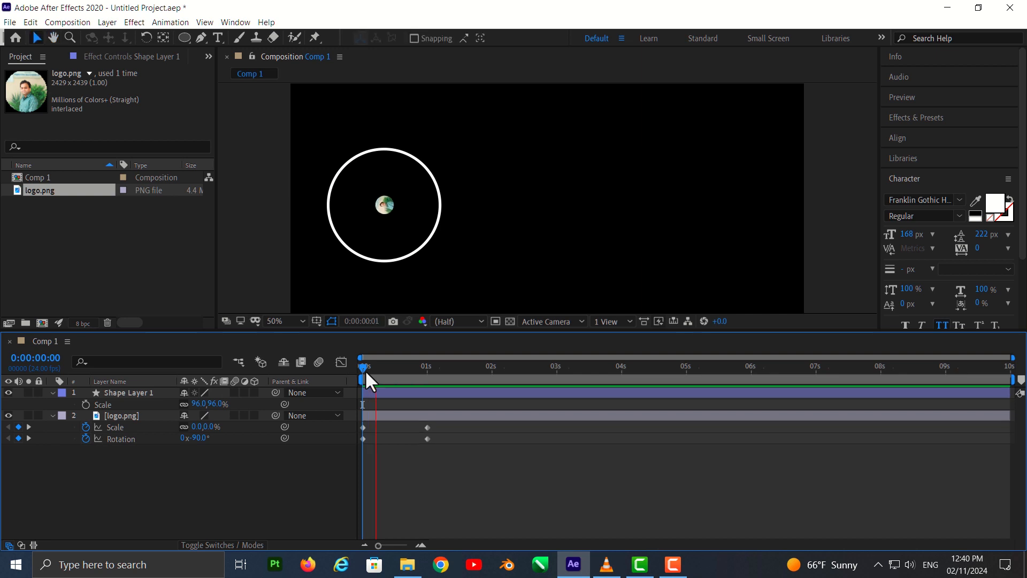
{"action": "key", "text": "space"}
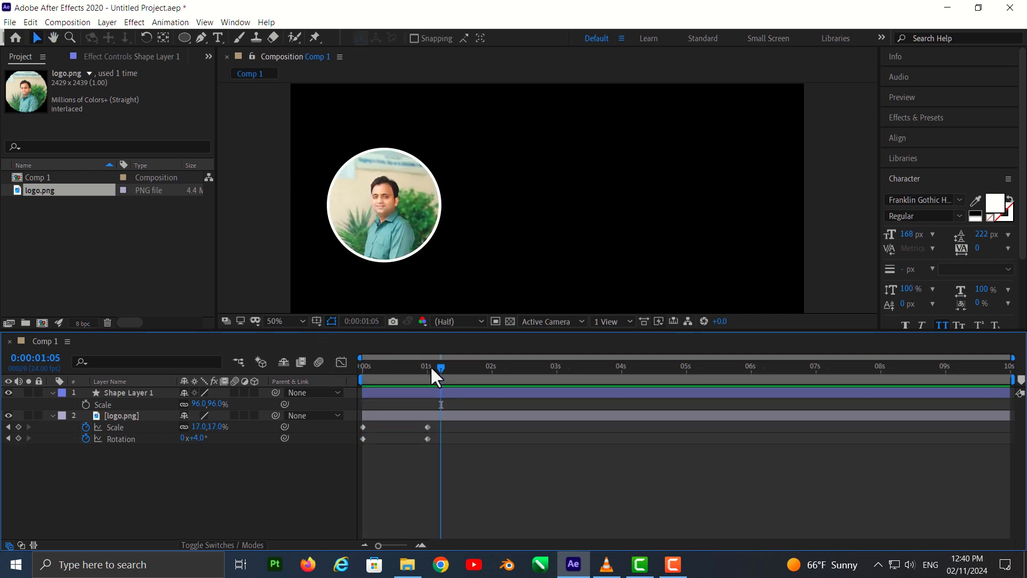
{"action": "mouse_move", "coordinate": [431, 368]}
{"action": "left_mouse_down"}
{"action": "mouse_move", "coordinate": [361, 381]}
{"action": "mouse_move", "coordinate": [411, 379]}
{"action": "mouse_move", "coordinate": [425, 372]}
{"action": "mouse_move", "coordinate": [363, 377]}
{"action": "mouse_move", "coordinate": [428, 374]}
{"action": "mouse_move", "coordinate": [353, 377]}
{"action": "mouse_move", "coordinate": [429, 383]}
{"action": "mouse_move", "coordinate": [359, 387]}
{"action": "mouse_move", "coordinate": [428, 387]}
{"action": "left_mouse_up"}
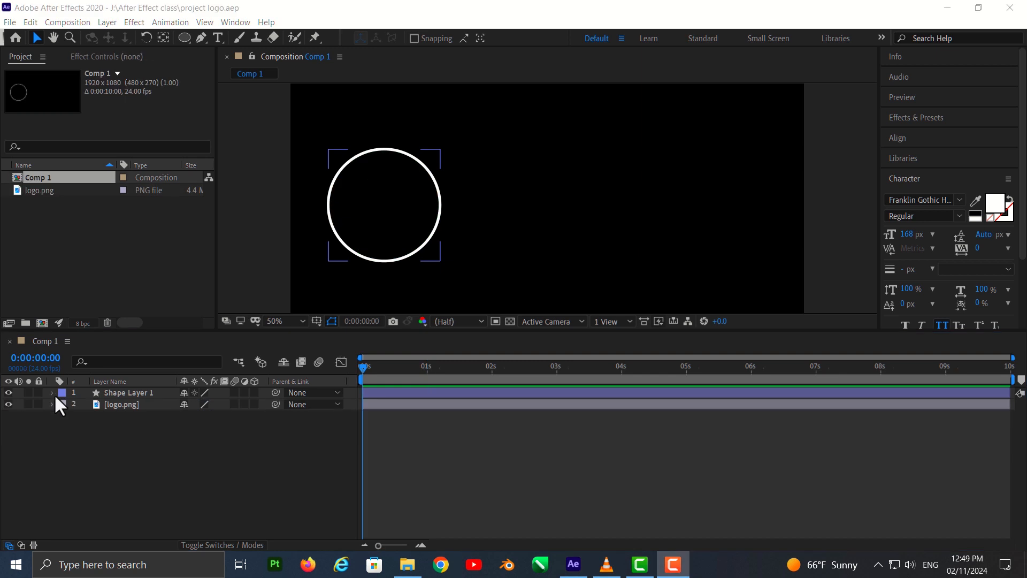
Add a Trim Paths operator to Shape Layer 1 and show its properties.
{"action": "left_click", "coordinate": [52, 393]}
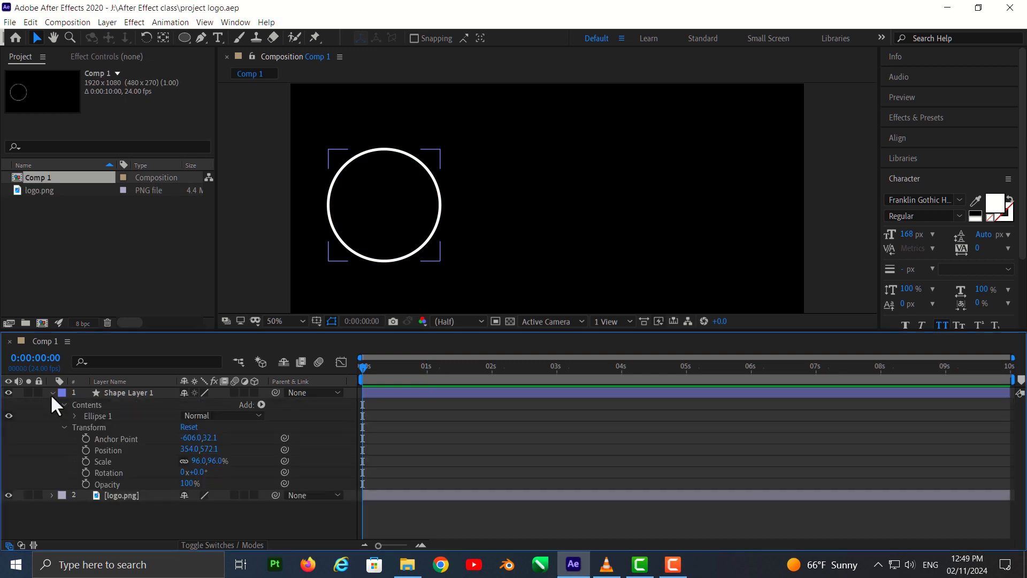
{"action": "left_click", "coordinate": [261, 405]}
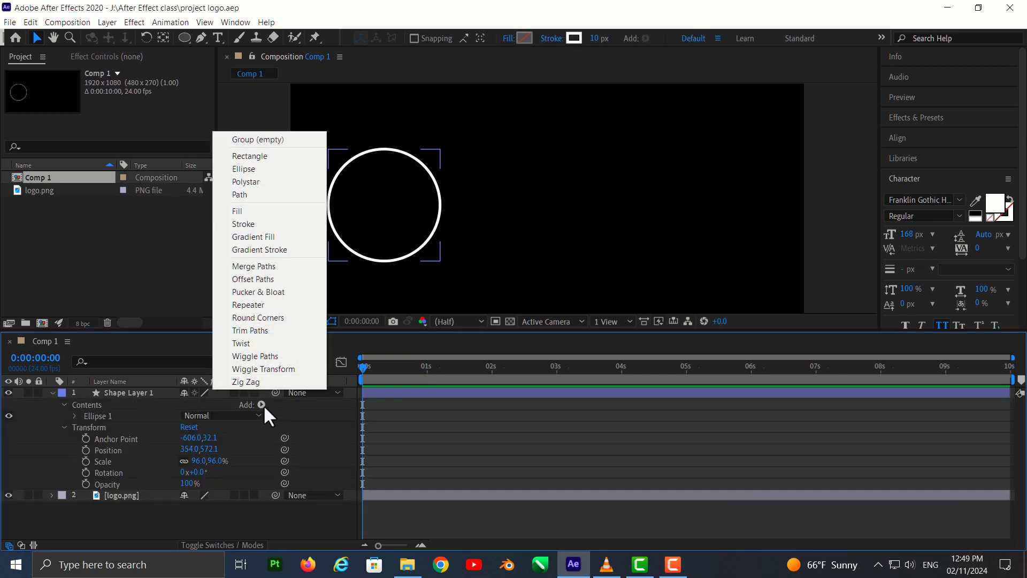
{"action": "left_click", "coordinate": [263, 332]}
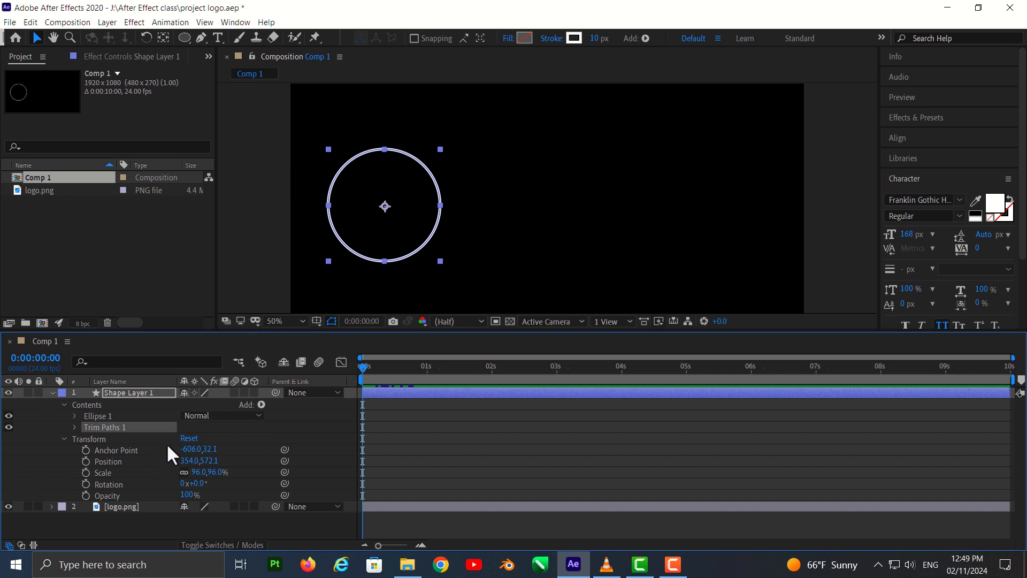
{"action": "left_click", "coordinate": [75, 427]}
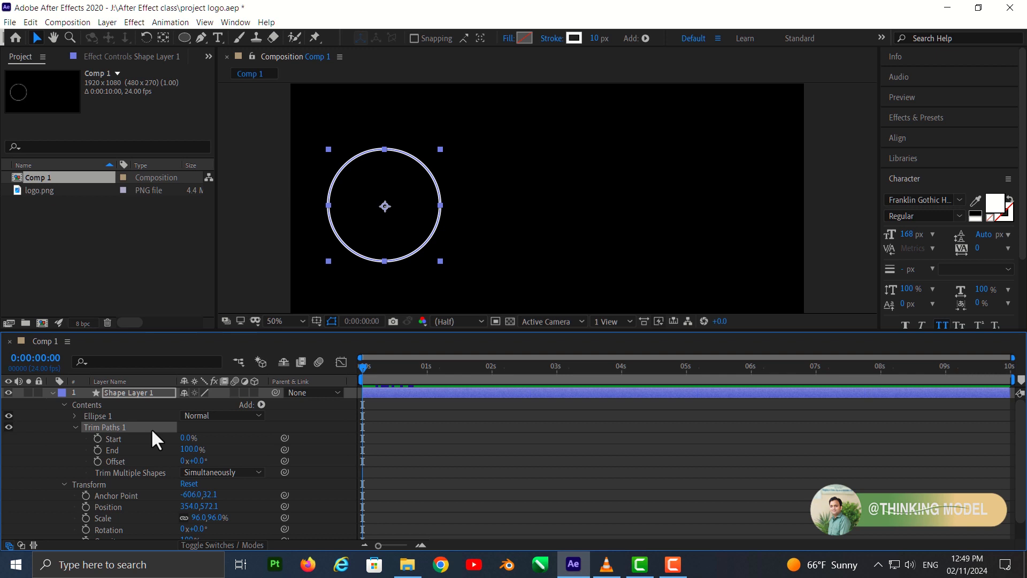
Park the playhead at 0:00:01:00, reveal the logo layer's keyframed properties and select its Scale and Rotation keyframes there.
{"action": "key", "text": "space"}
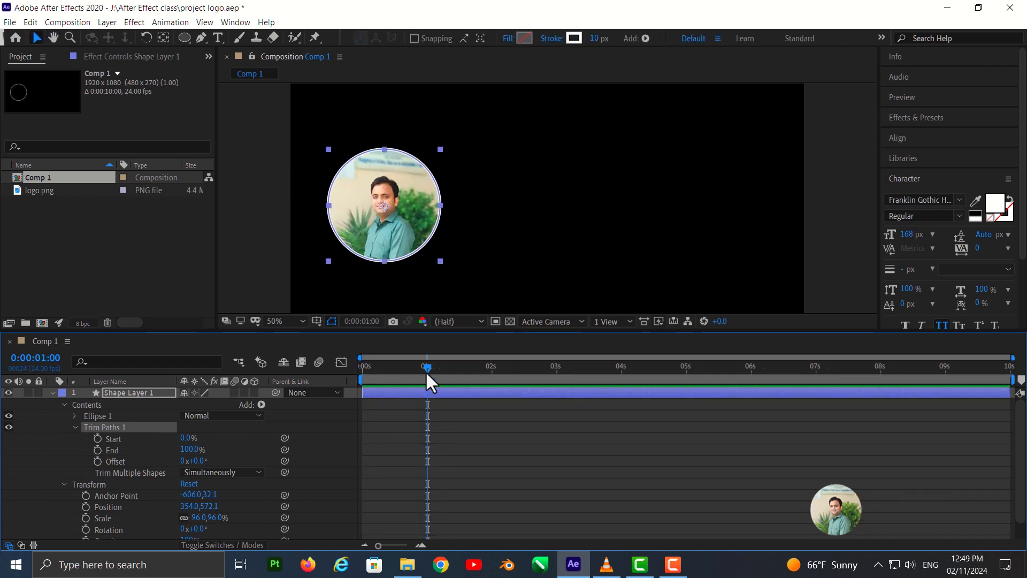
{"action": "left_click", "coordinate": [52, 393]}
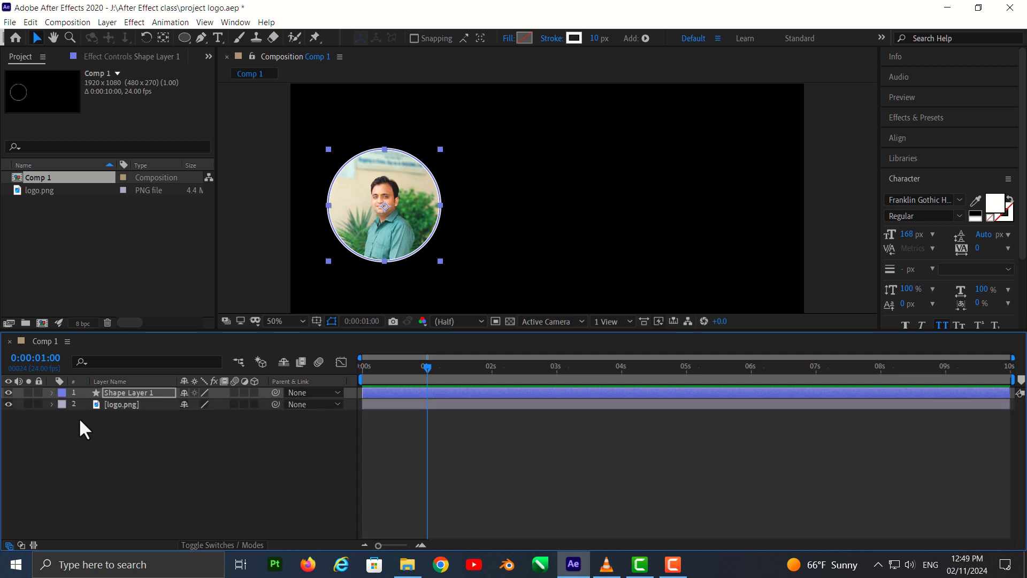
{"action": "left_click", "coordinate": [133, 401], "text": "shift"}
{"action": "key", "text": "u"}
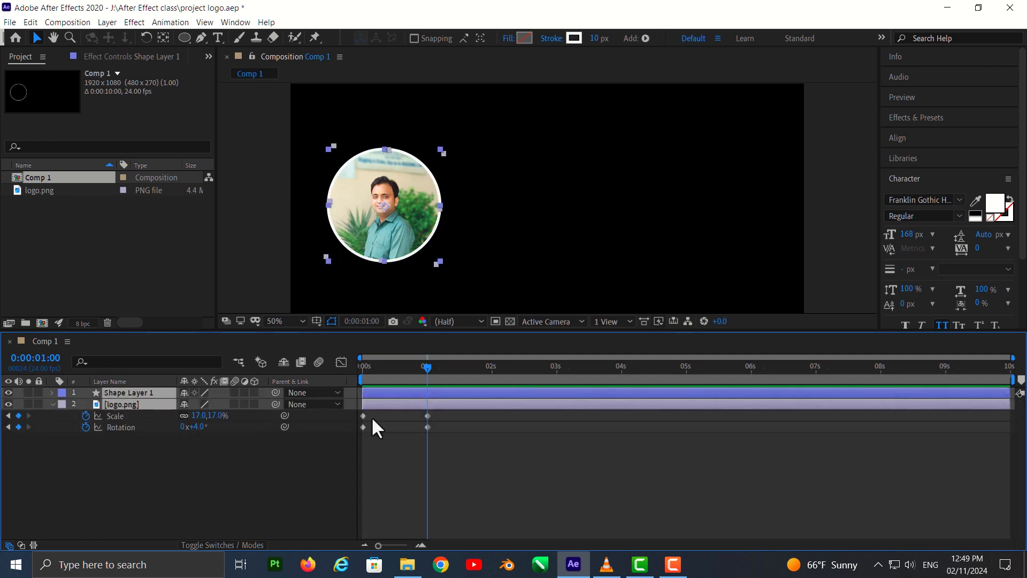
{"action": "mouse_move", "coordinate": [430, 431]}
{"action": "left_mouse_down"}
{"action": "mouse_move", "coordinate": [421, 409]}
{"action": "mouse_move", "coordinate": [425, 427]}
{"action": "left_mouse_up"}
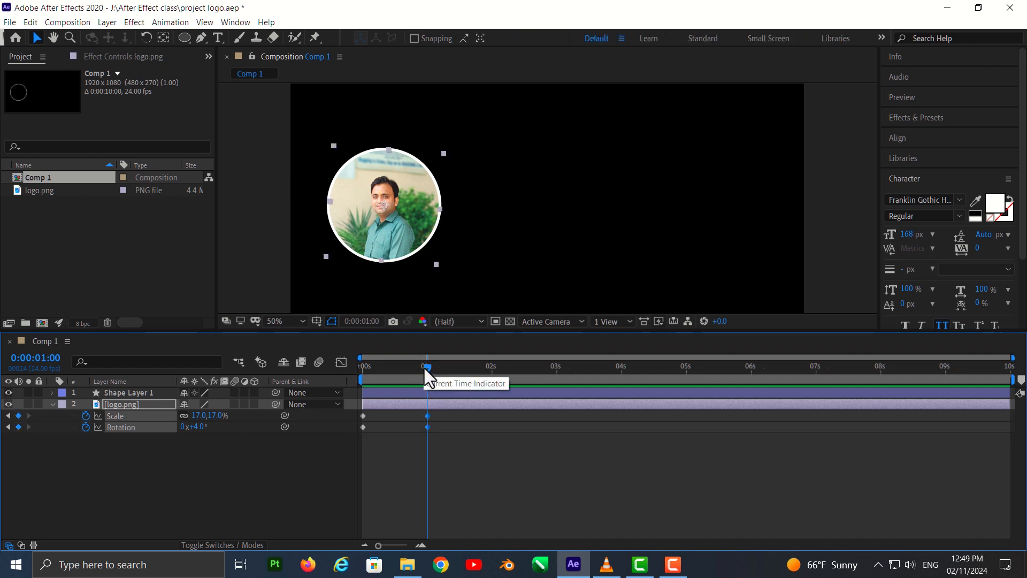
Add a keyframe for Shape Layer 1's Trim Paths End at 0:00:01:00 with the value 0%.
{"action": "left_click", "coordinate": [126, 394]}
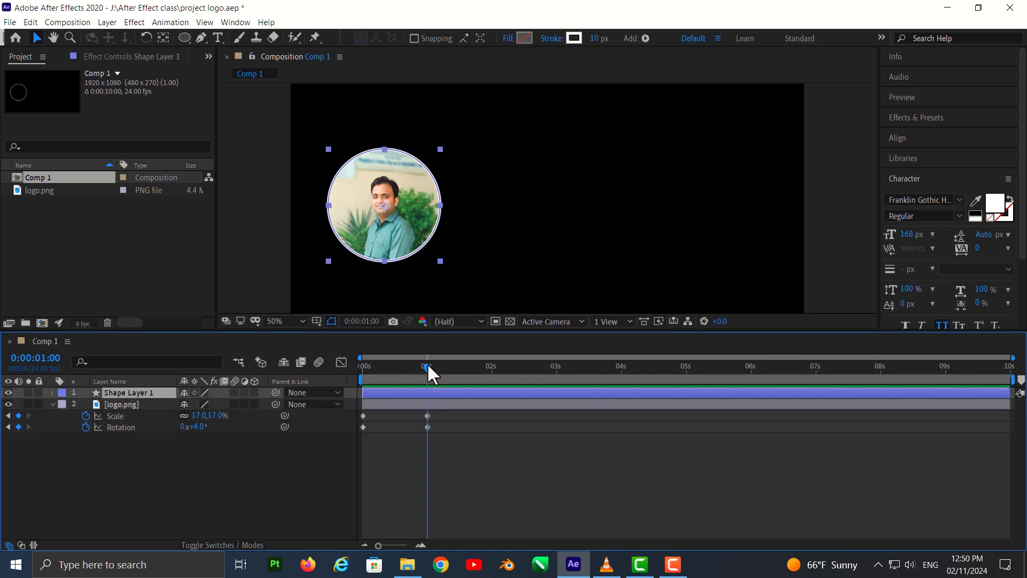
{"action": "mouse_move", "coordinate": [427, 367]}
{"action": "left_mouse_down"}
{"action": "mouse_move", "coordinate": [407, 369]}
{"action": "mouse_move", "coordinate": [428, 372]}
{"action": "left_mouse_up"}
{"action": "left_click", "coordinate": [51, 393]}
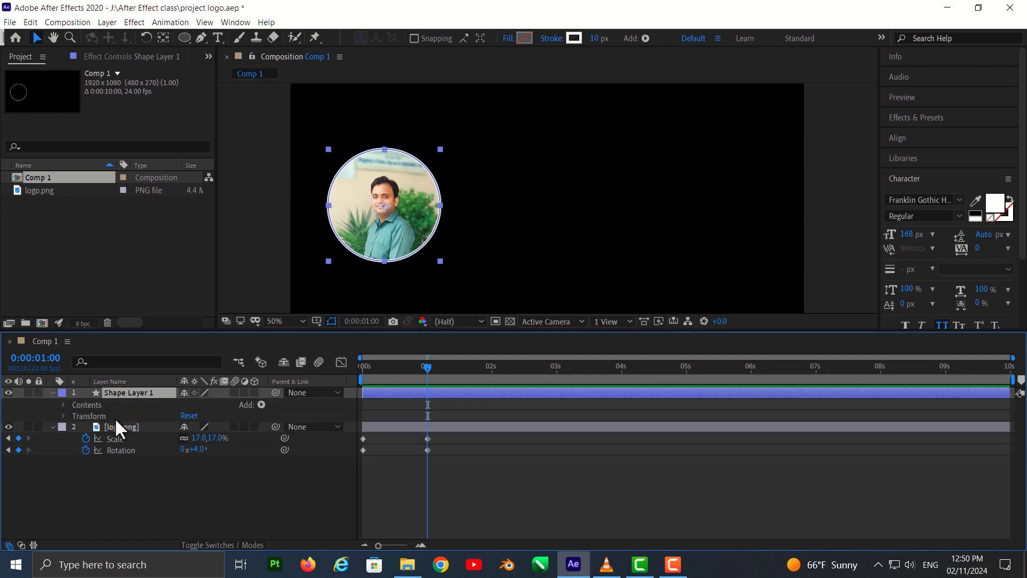
{"action": "left_click", "coordinate": [63, 406]}
{"action": "left_click", "coordinate": [74, 427]}
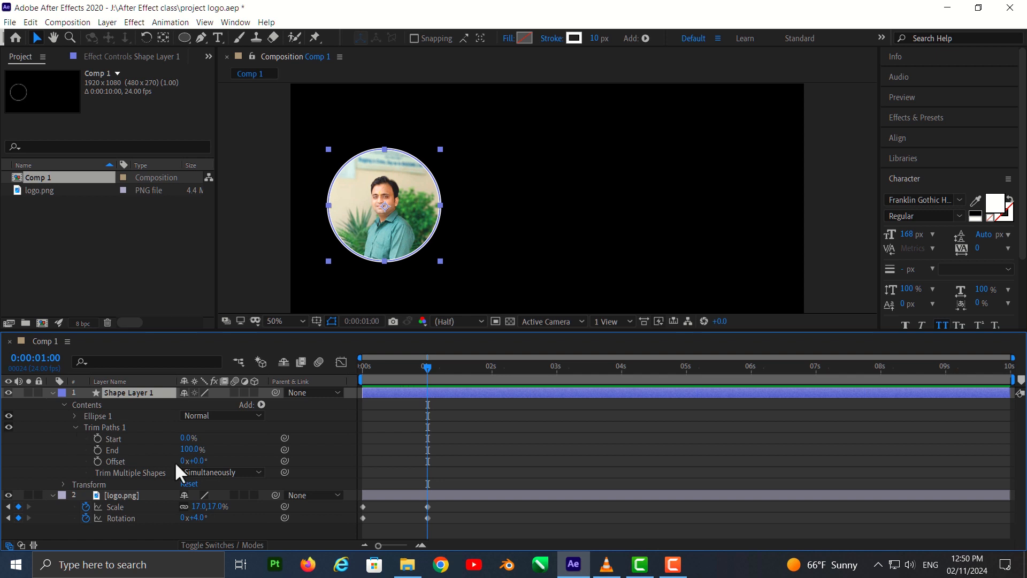
{"action": "left_click", "coordinate": [99, 450]}
{"action": "left_click_drag", "start_coordinate": [192, 450], "coordinate": [105, 447]}
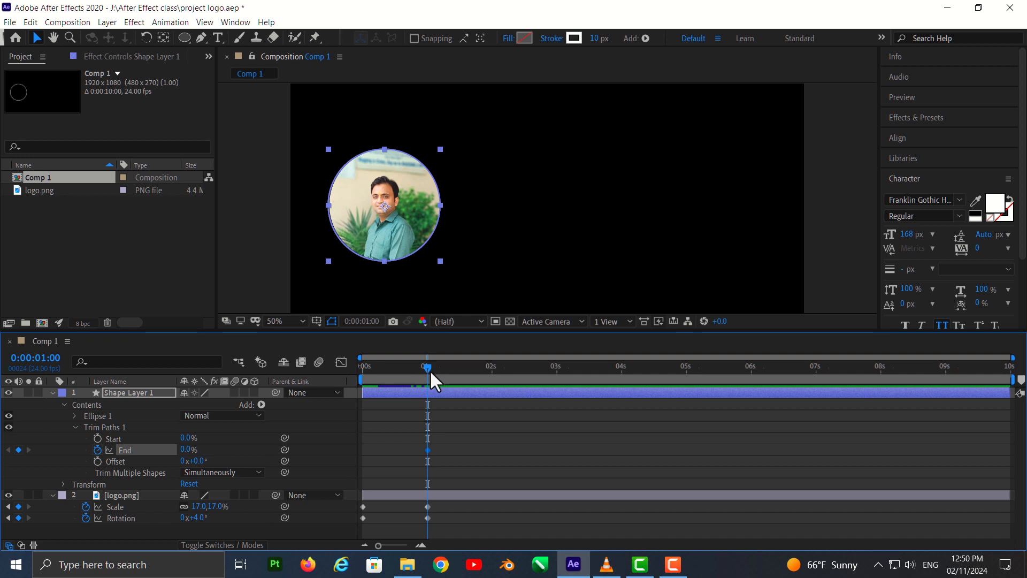
Keyframe Shape Layer 1's Trim Paths End to 100% at 0:00:01:12, and its Start from 0% at 0:00:01:17 to 100% at 0:00:02:04.
{"action": "left_click_drag", "start_coordinate": [429, 371], "coordinate": [460, 378]}
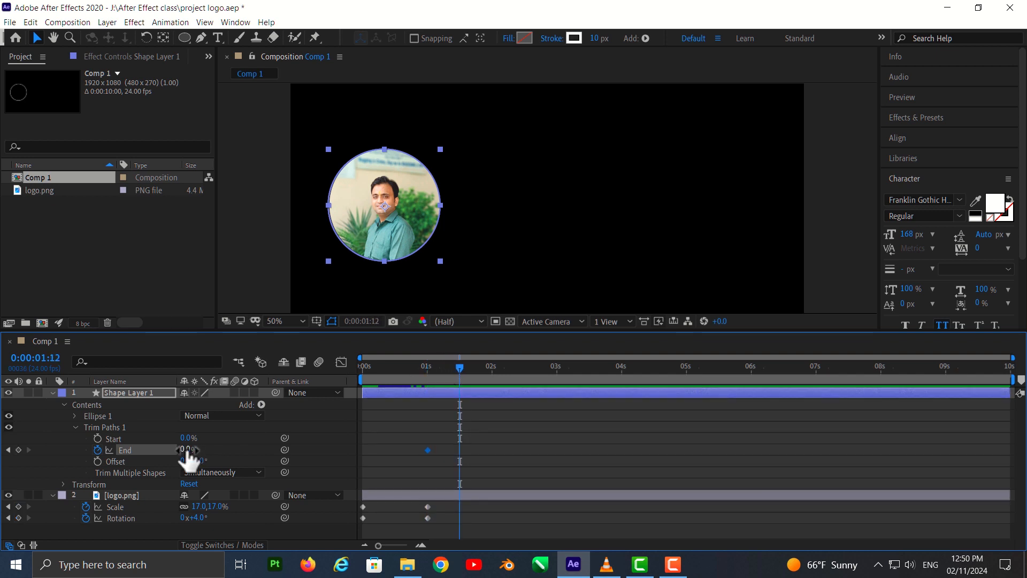
{"action": "left_click_drag", "start_coordinate": [187, 451], "coordinate": [261, 453]}
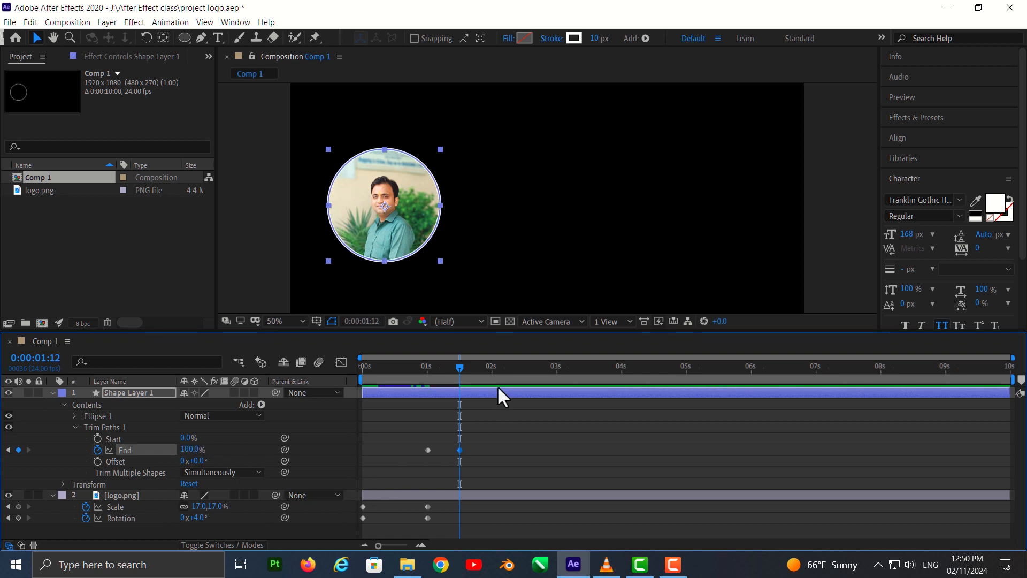
{"action": "left_click_drag", "start_coordinate": [461, 369], "coordinate": [473, 368]}
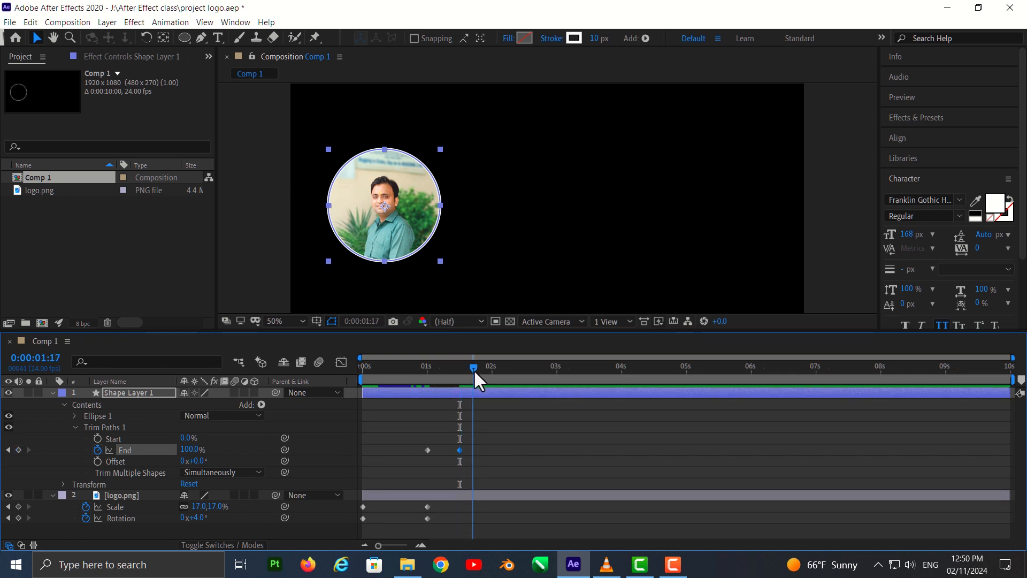
{"action": "left_click", "coordinate": [97, 439]}
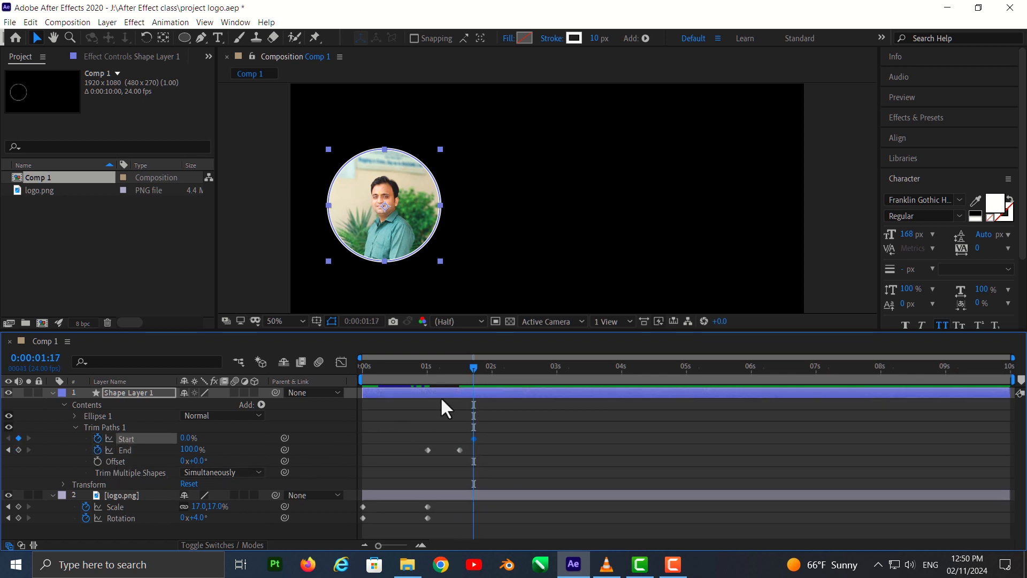
{"action": "left_click_drag", "start_coordinate": [473, 368], "coordinate": [502, 370]}
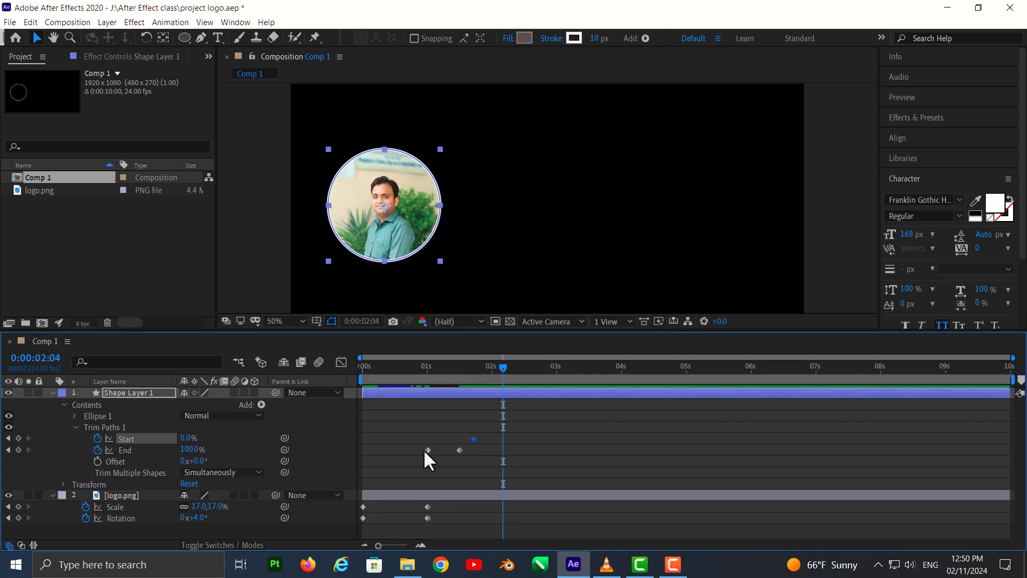
{"action": "left_click_drag", "start_coordinate": [189, 439], "coordinate": [260, 442]}
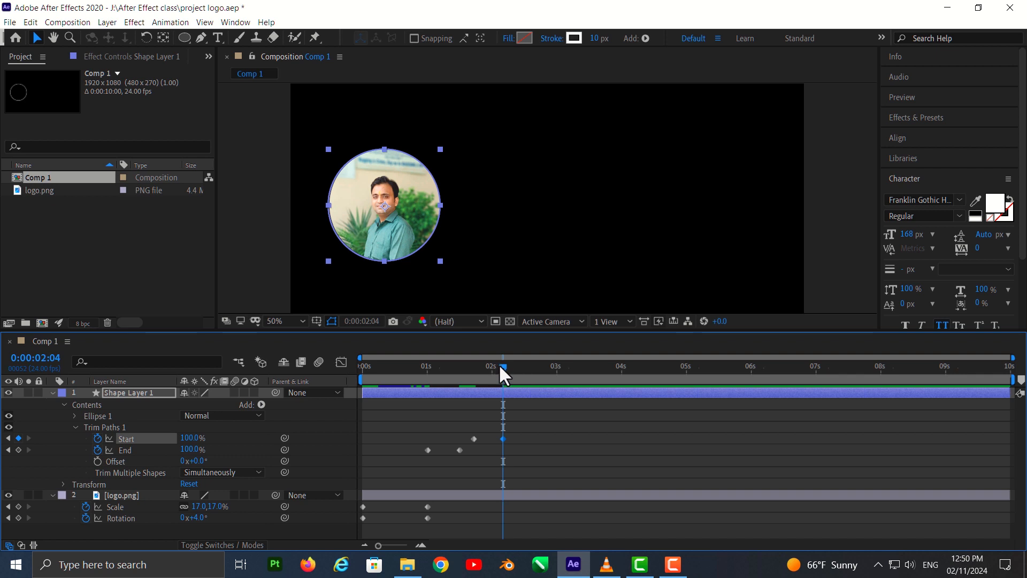
Deselect the shape layer and preview the Trim Paths outline animation from 0:00:00:20.
{"action": "left_click_drag", "start_coordinate": [500, 365], "coordinate": [415, 377]}
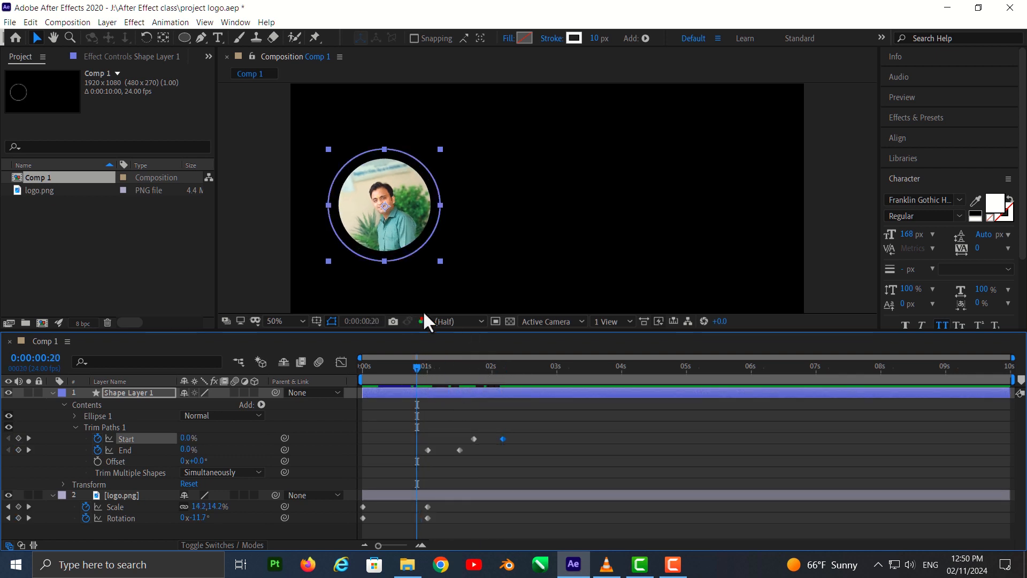
{"action": "left_click", "coordinate": [838, 261]}
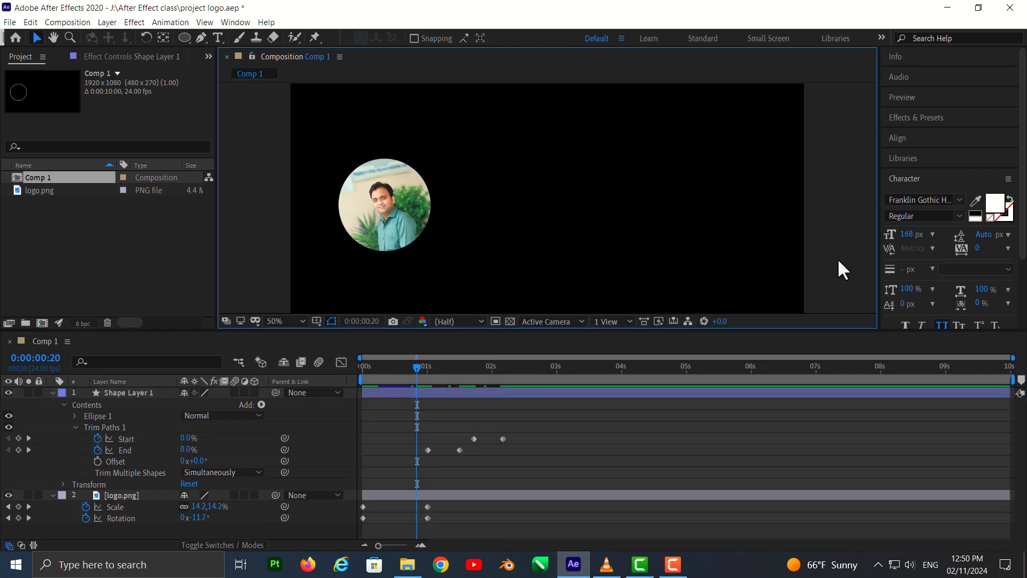
{"action": "key", "text": "space"}
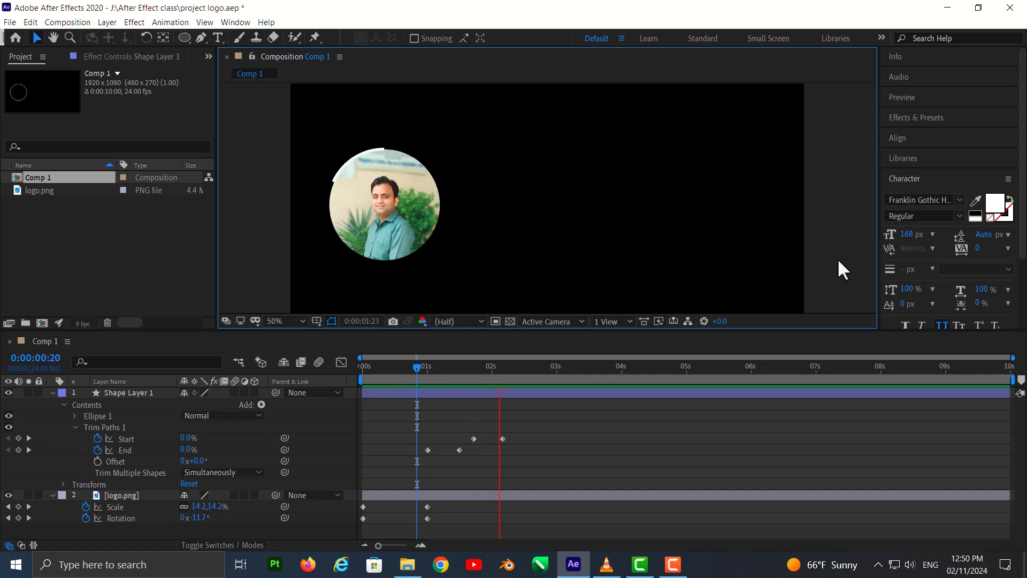
{"action": "key", "text": "space"}
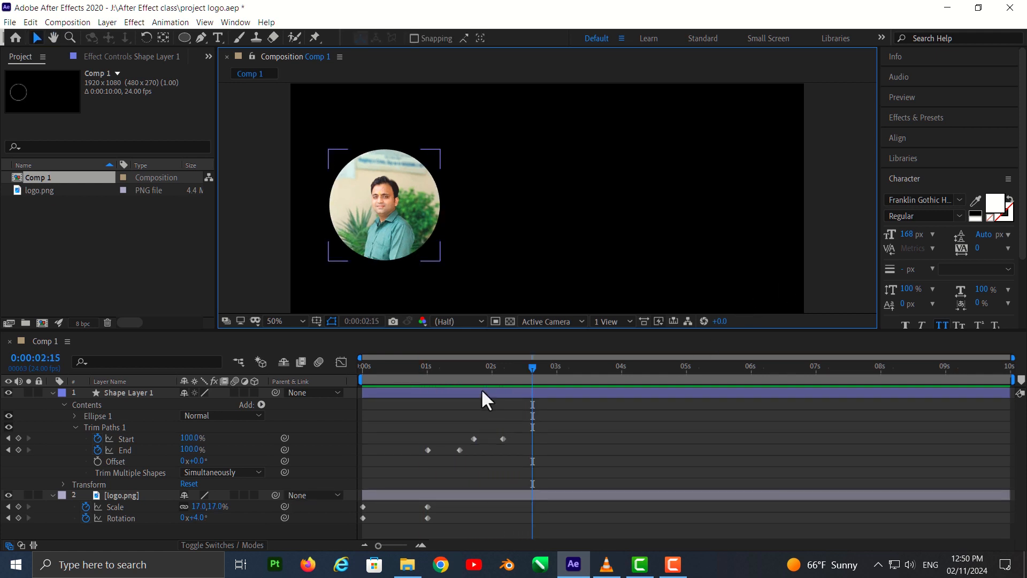
Collapse the properties of Shape Layer 1 and logo.png, preview the composition from the start, and park the playhead at 0:00:02:00.
{"action": "left_click", "coordinate": [64, 404]}
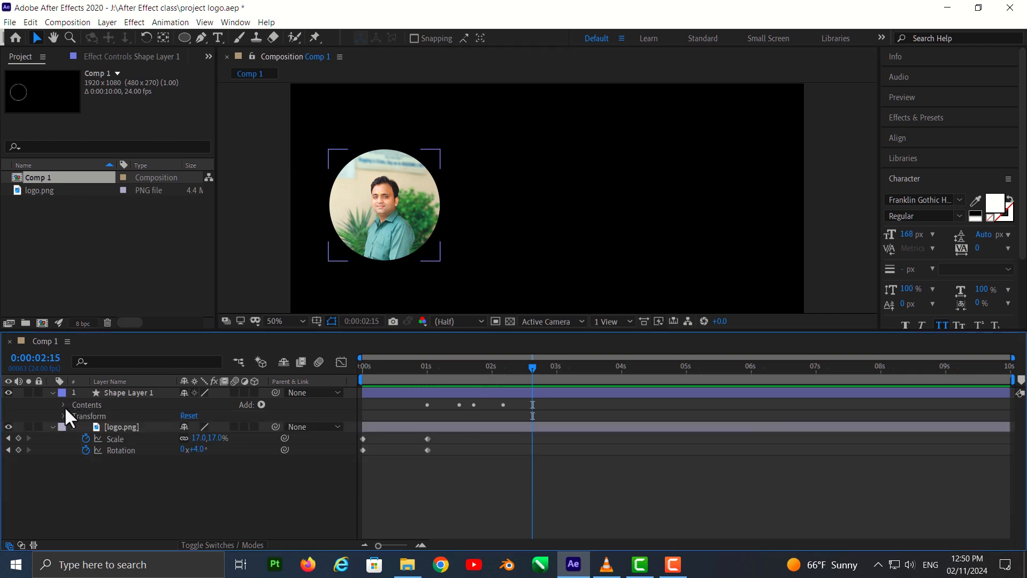
{"action": "left_click", "coordinate": [52, 392]}
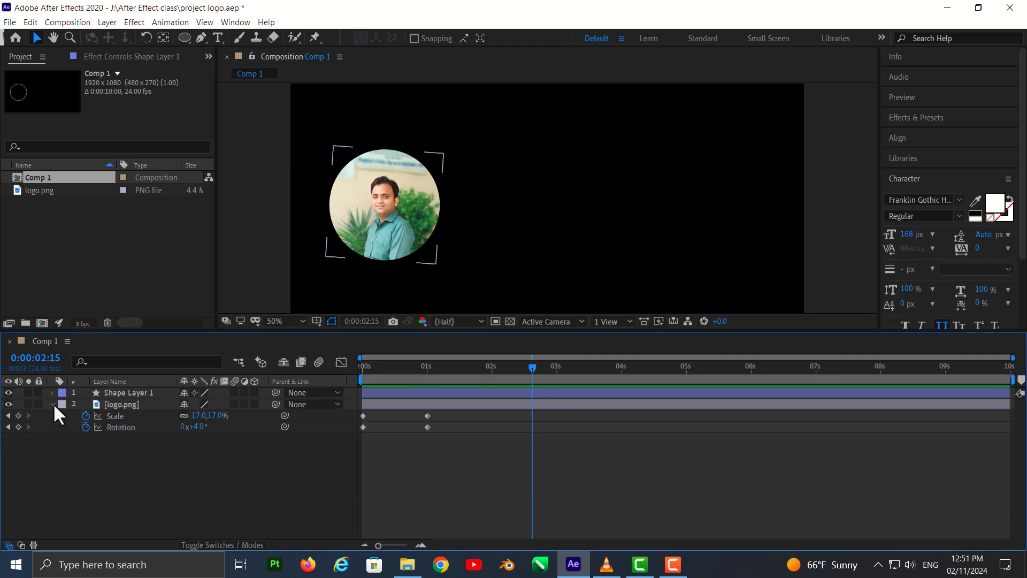
{"action": "left_click", "coordinate": [52, 404]}
{"action": "left_click_drag", "start_coordinate": [538, 368], "coordinate": [328, 380]}
{"action": "key", "text": "space"}
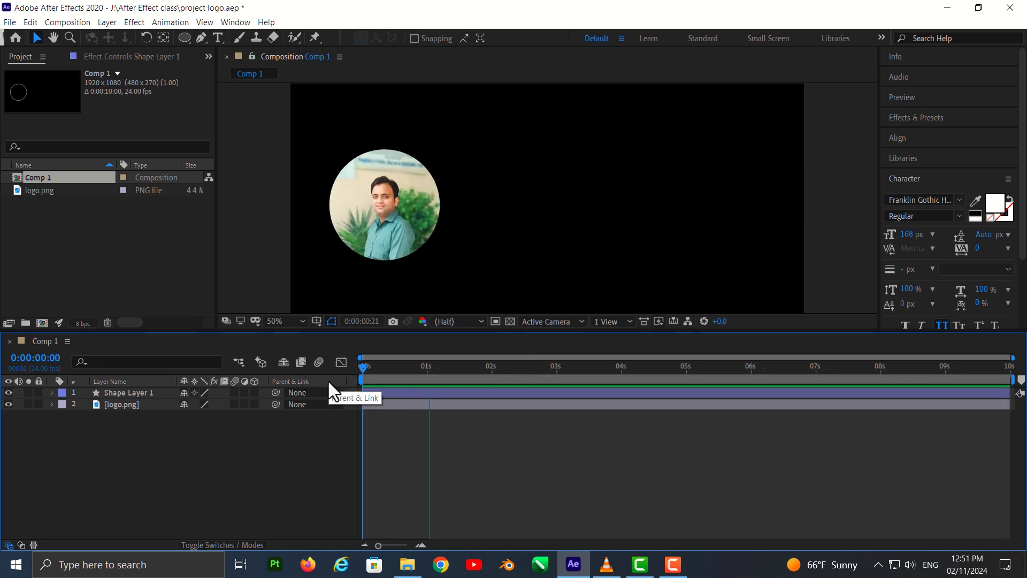
{"action": "key", "text": "space"}
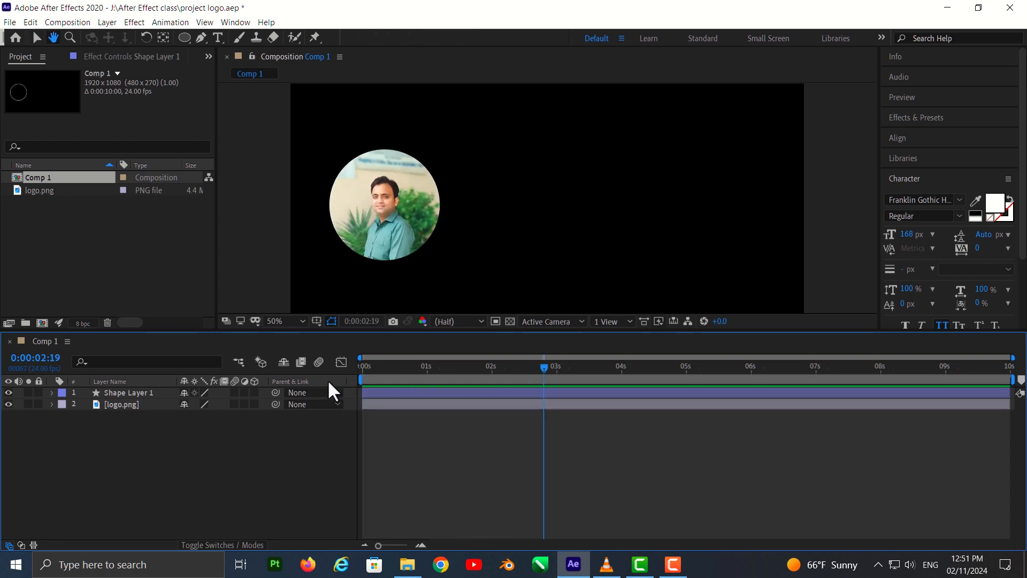
{"action": "left_click", "coordinate": [544, 363]}
{"action": "left_click_drag", "start_coordinate": [546, 367], "coordinate": [492, 407]}
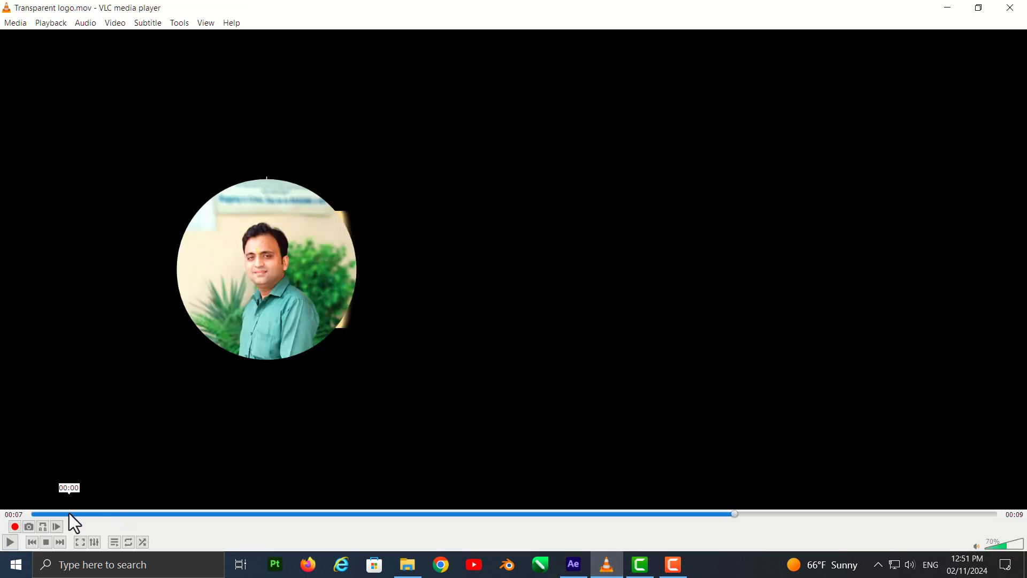
Play the reference video Transparent logo.mov in VLC from near its start, pause it, and switch back to After Effects.
{"action": "left_click", "coordinate": [69, 512]}
{"action": "key", "text": "space"}
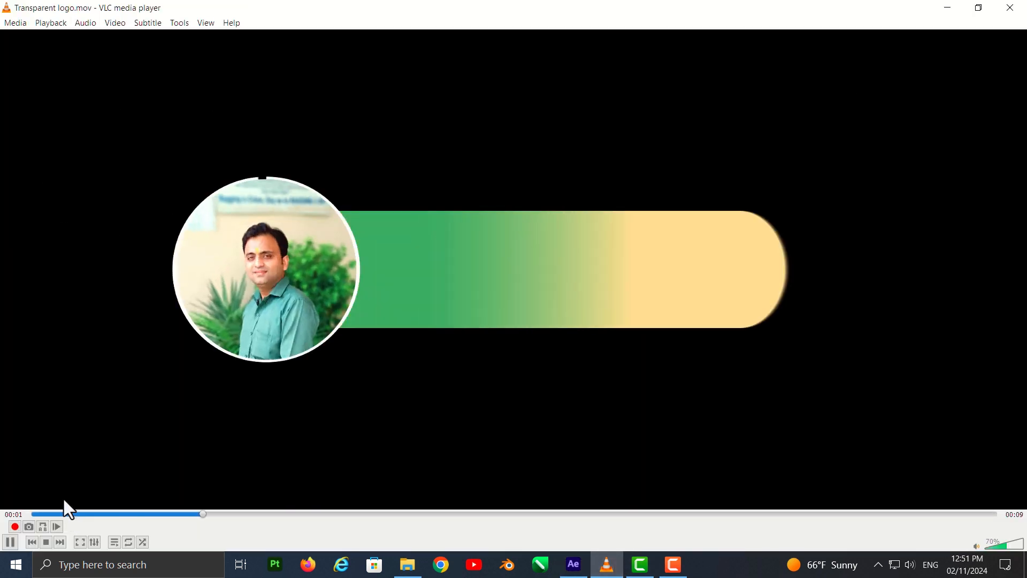
{"action": "key", "text": "space"}
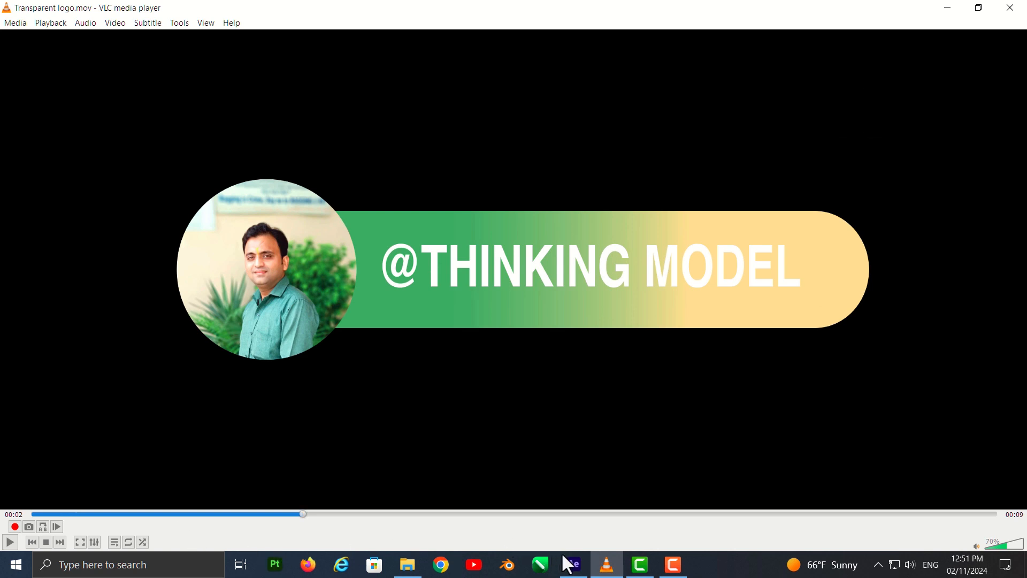
{"action": "left_click", "coordinate": [571, 563]}
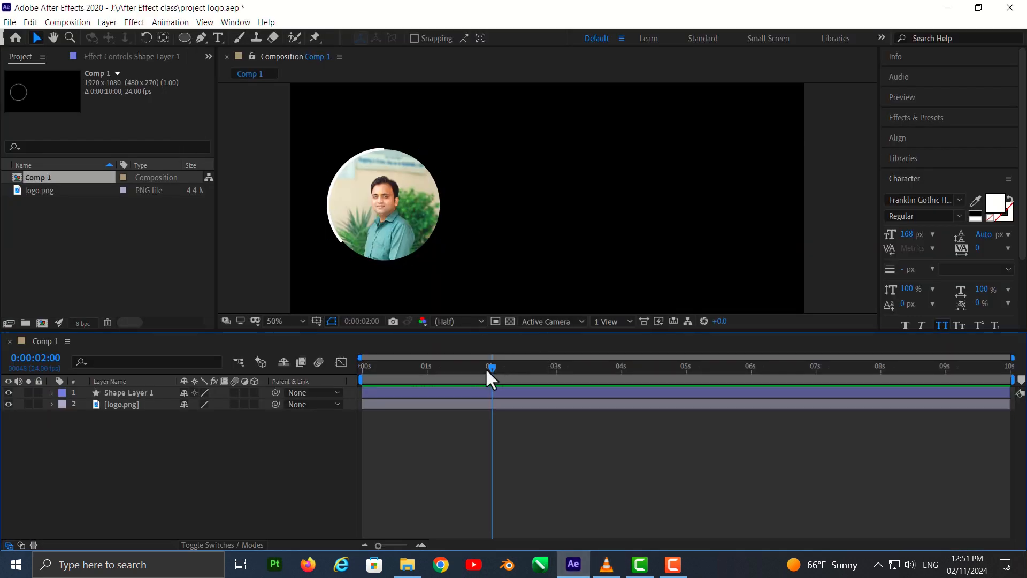
At 0:00:01:03, draw a rectangle of about 1512 × 210 px extending rightward from the middle of the round photo.
{"action": "left_click_drag", "start_coordinate": [489, 368], "coordinate": [436, 374]}
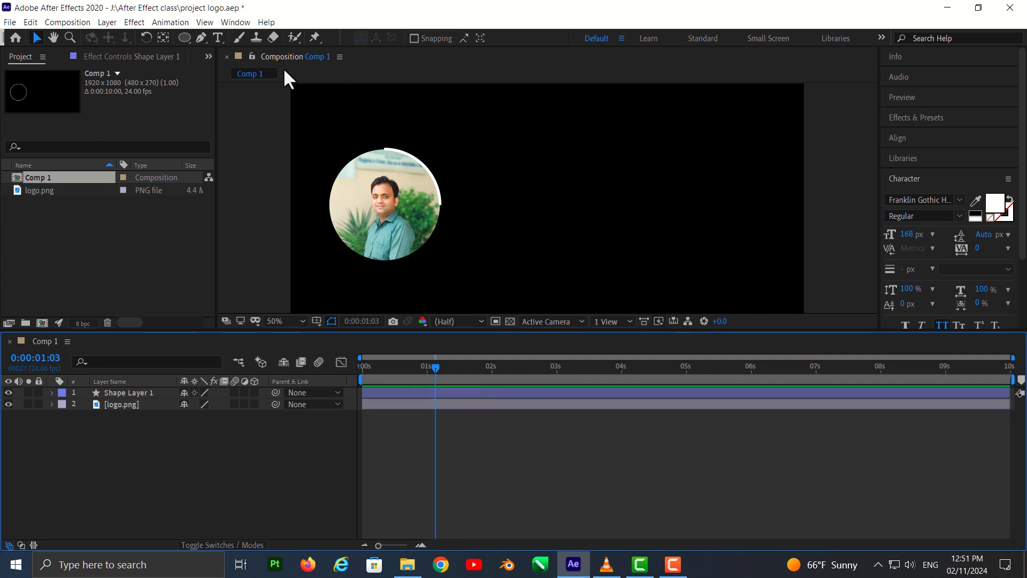
{"action": "left_click", "coordinate": [187, 41]}
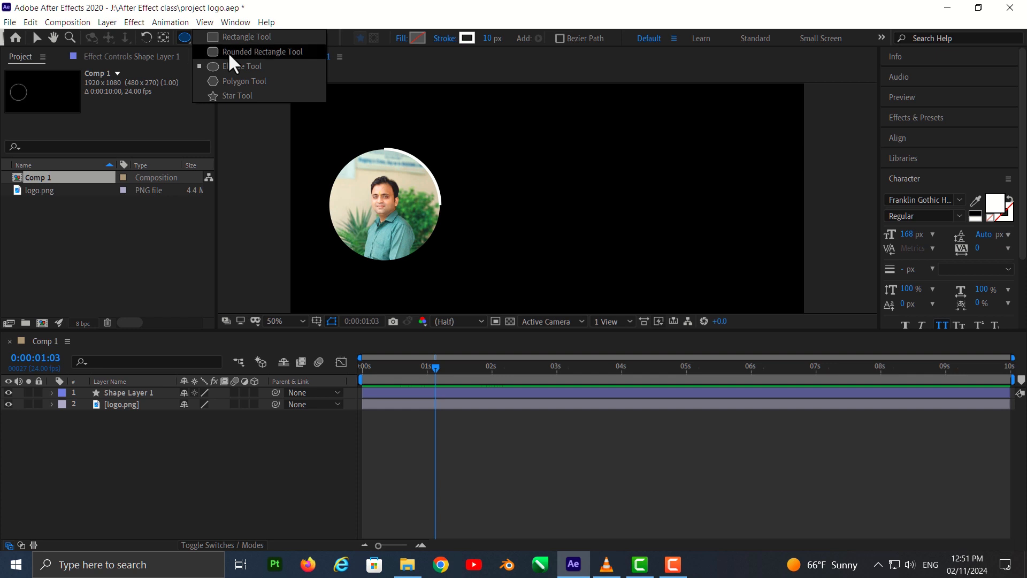
{"action": "left_click", "coordinate": [233, 38]}
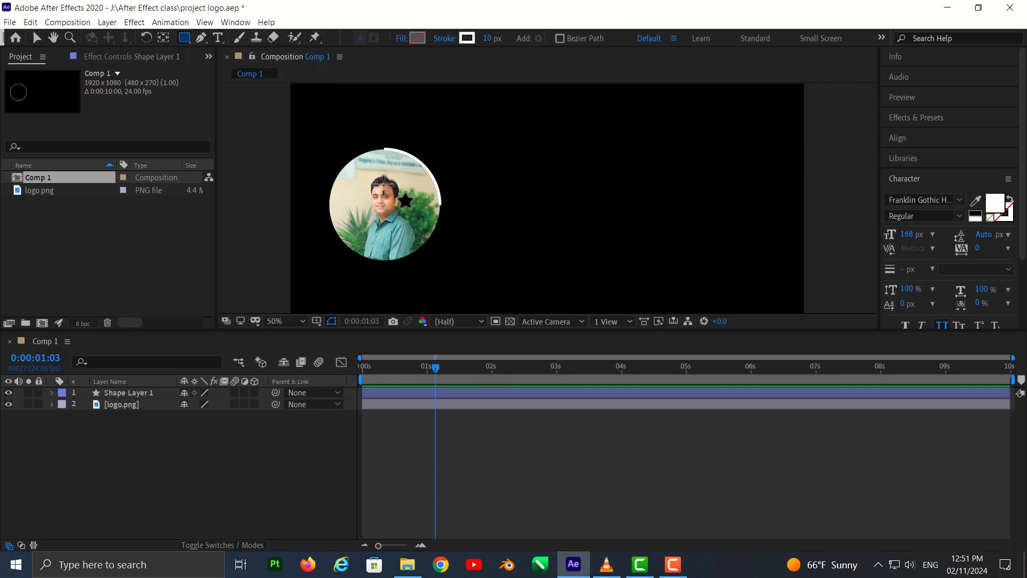
{"action": "left_click", "coordinate": [383, 190]}
{"action": "left_click_drag", "start_coordinate": [383, 190], "coordinate": [787, 241]}
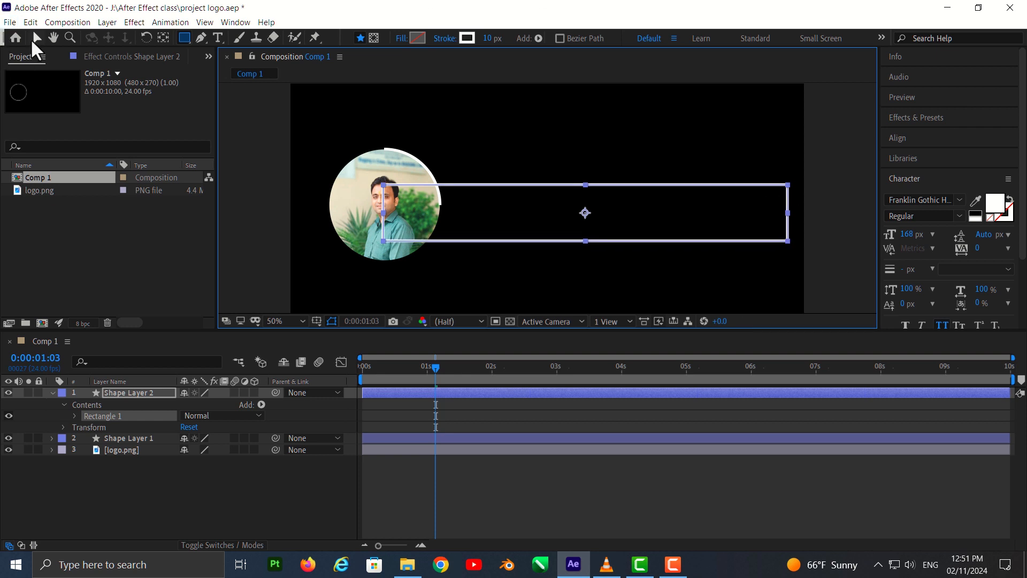
Move the rectangle up to align vertically with the photo's centre and make it slightly taller.
{"action": "left_click", "coordinate": [32, 40]}
{"action": "left_click_drag", "start_coordinate": [584, 211], "coordinate": [583, 202]}
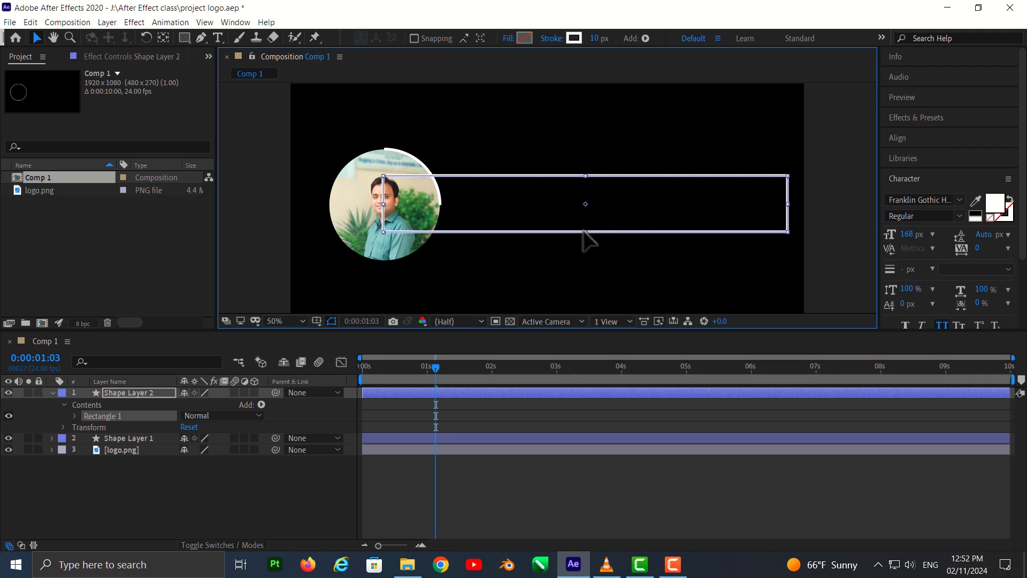
{"action": "left_click_drag", "start_coordinate": [585, 231], "coordinate": [591, 234]}
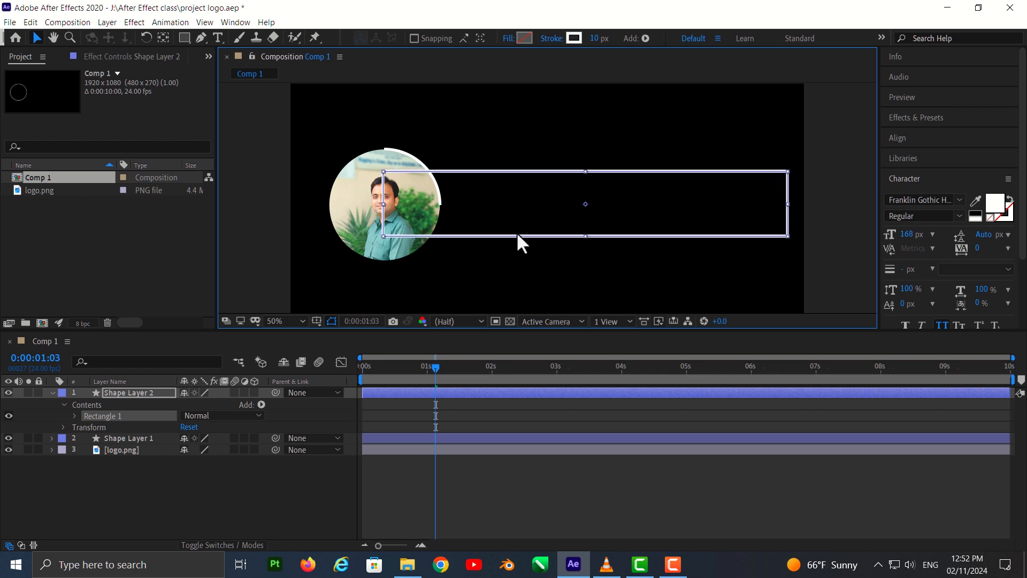
Expand Rectangle 1's fill and stroke properties and set Stroke 1's Line Cap to Round Cap.
{"action": "left_click", "coordinate": [75, 415]}
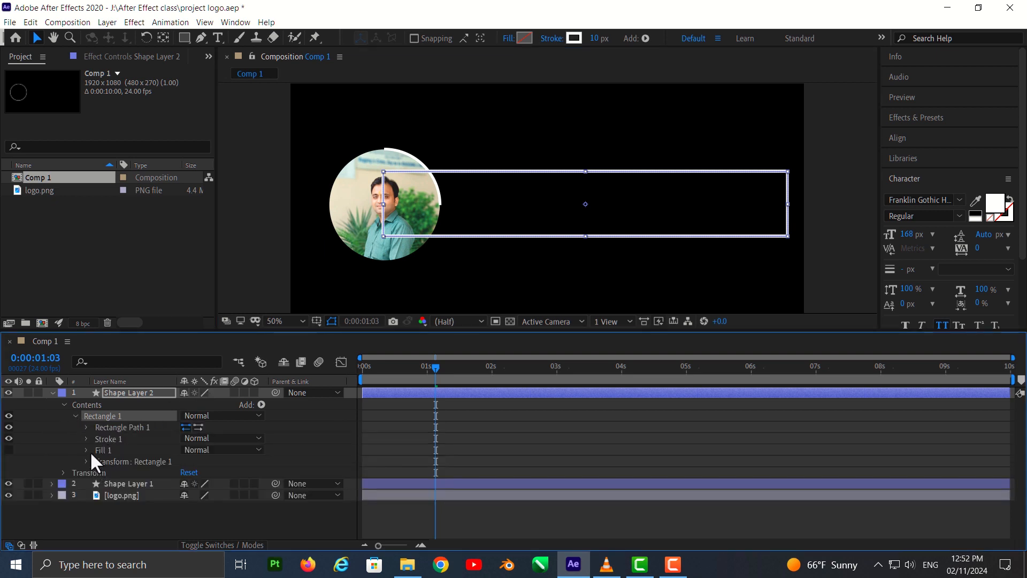
{"action": "left_click", "coordinate": [86, 450]}
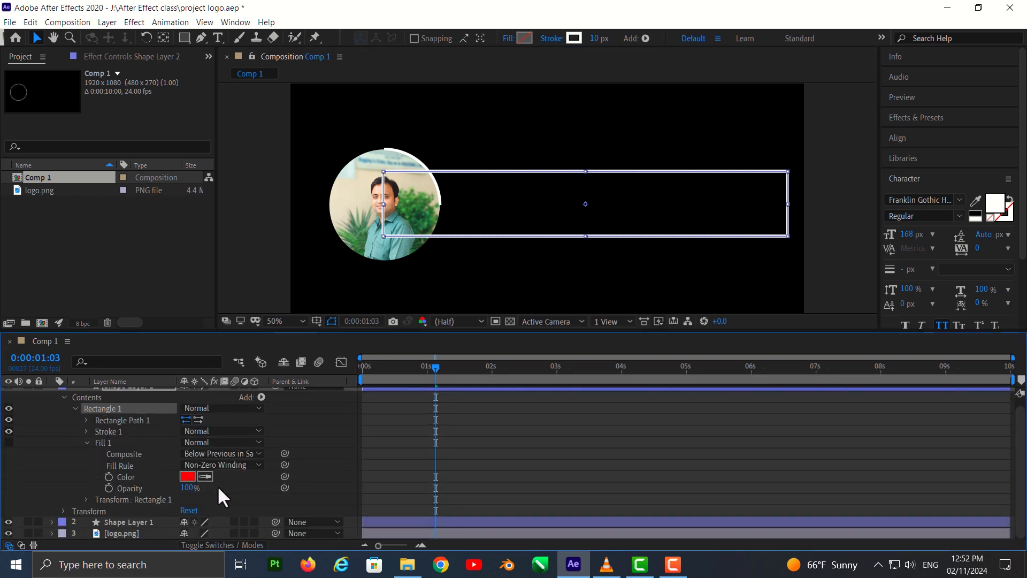
{"action": "left_click", "coordinate": [85, 431]}
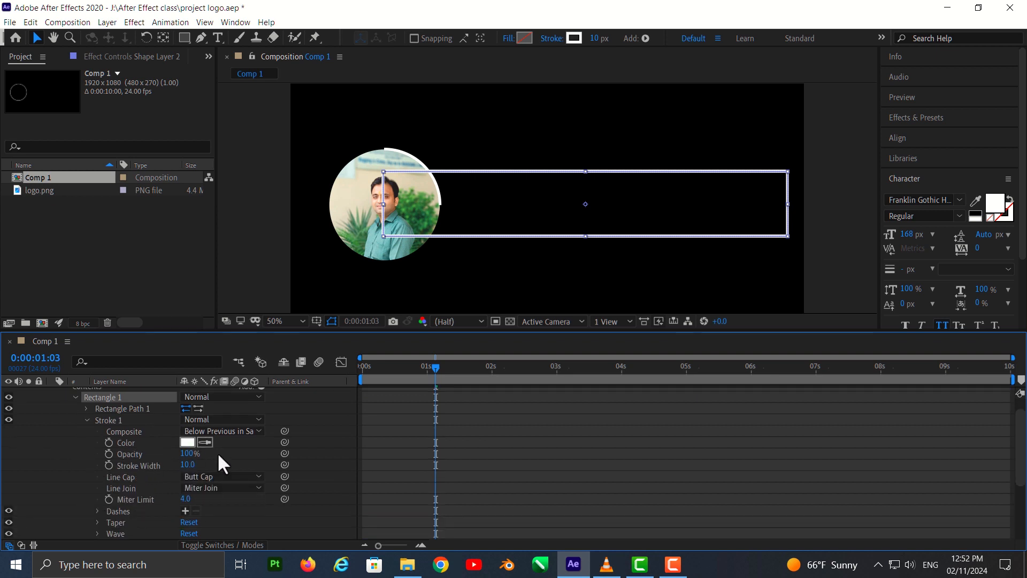
{"action": "left_click", "coordinate": [220, 476]}
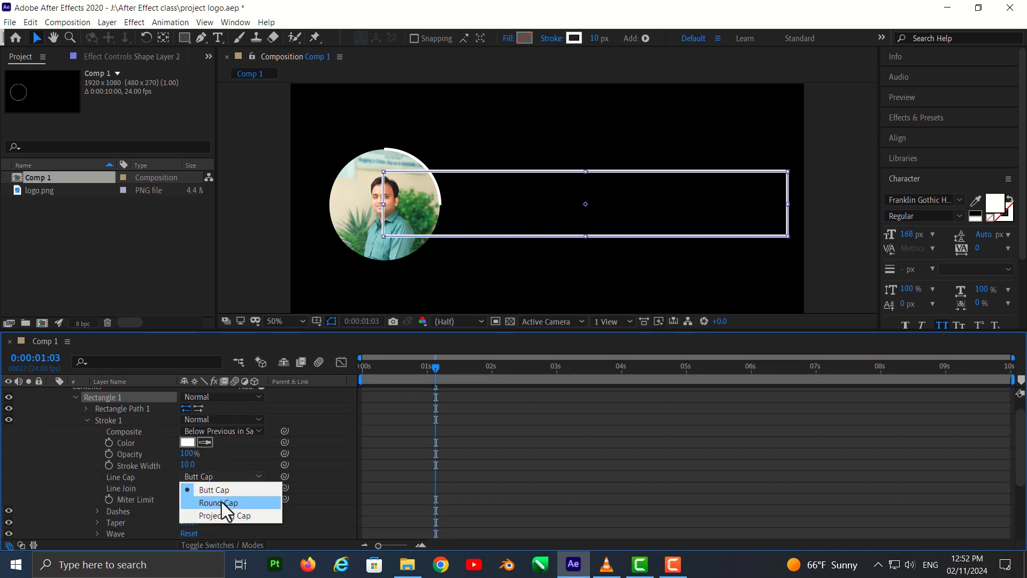
{"action": "left_click", "coordinate": [221, 501]}
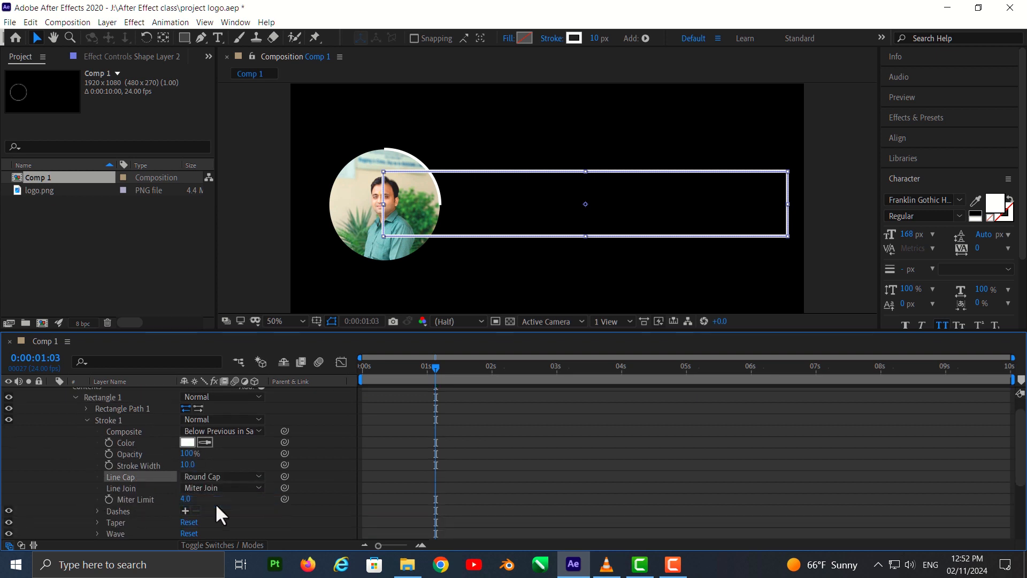
Round the rectangle's ends by setting Rectangle Path 1's Roundness to 114, and deselect the shape.
{"action": "left_click", "coordinate": [85, 408]}
{"action": "left_click", "coordinate": [186, 443]}
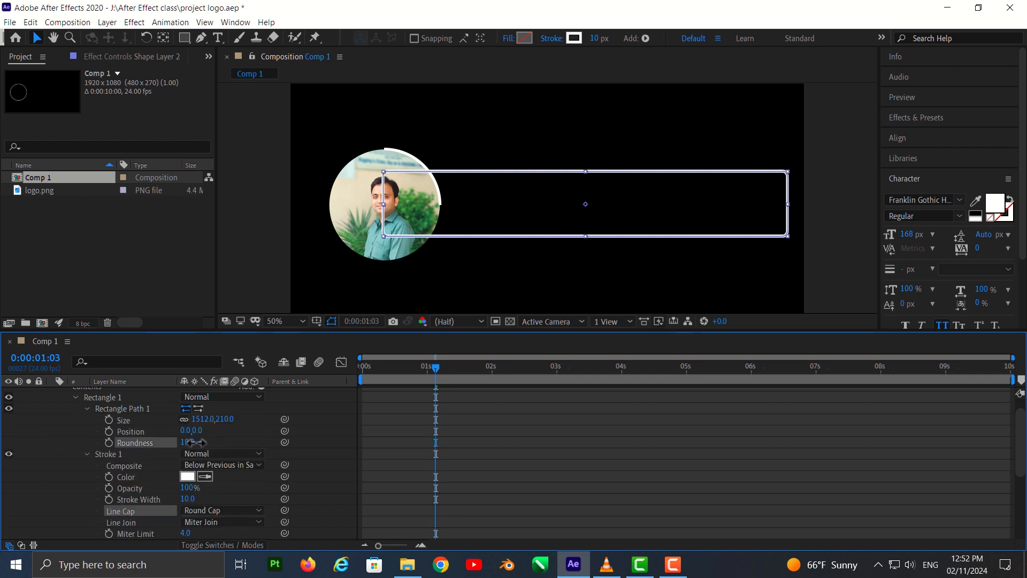
{"action": "left_click_drag", "start_coordinate": [191, 443], "coordinate": [291, 455]}
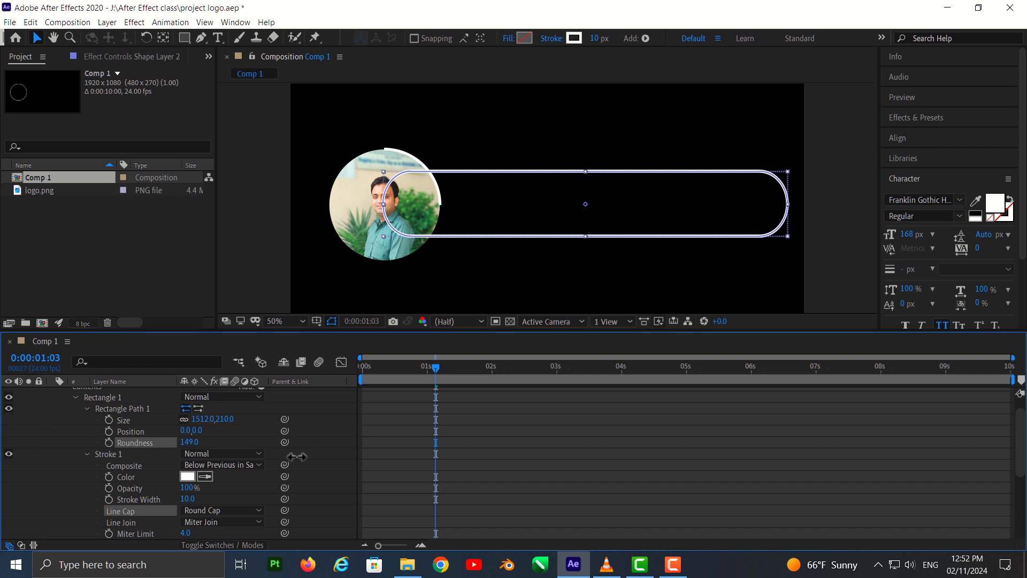
{"action": "left_click_drag", "start_coordinate": [275, 457], "coordinate": [275, 459]}
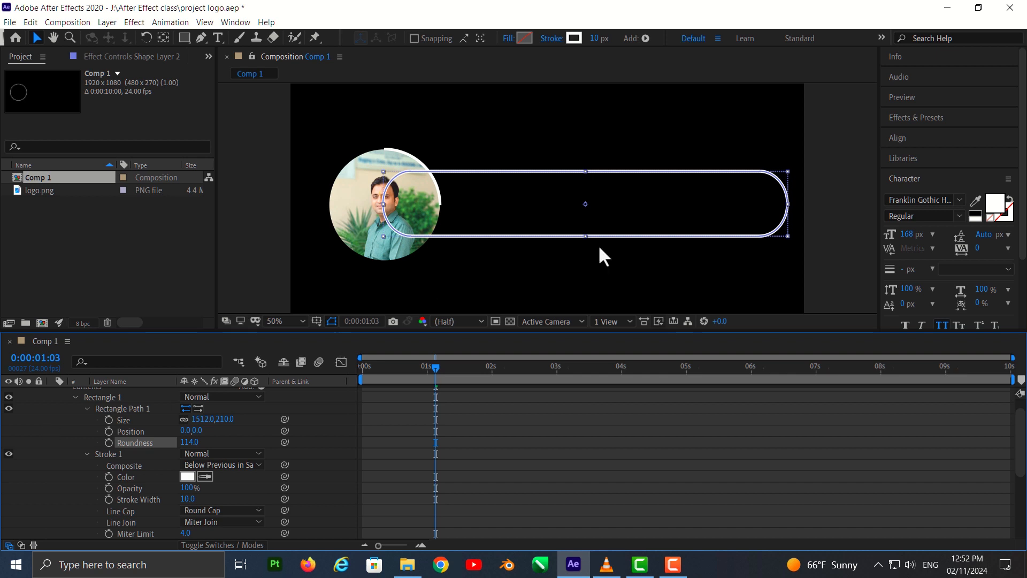
{"action": "left_click", "coordinate": [592, 171]}
{"action": "left_click", "coordinate": [819, 284]}
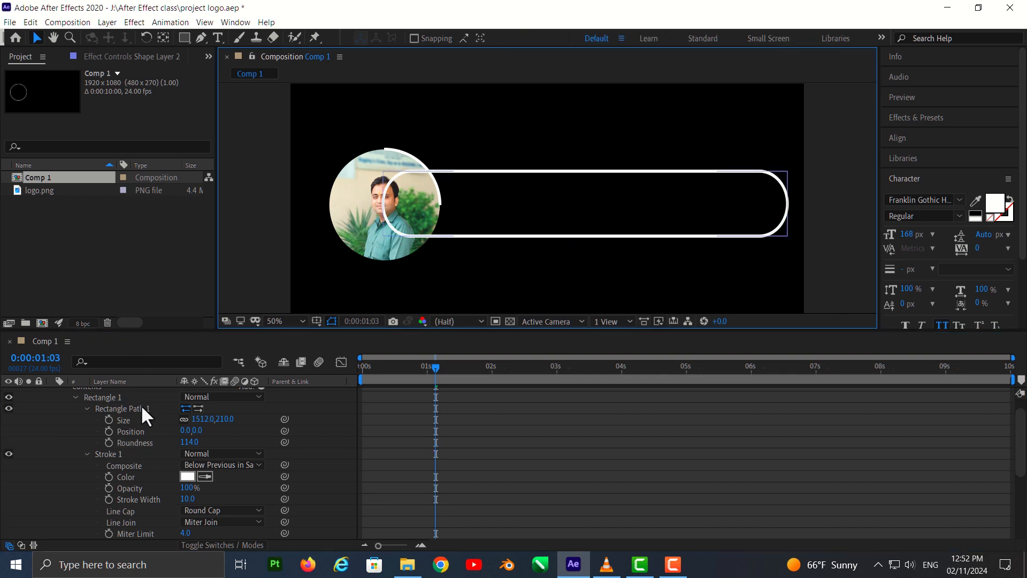
Move Shape Layer 2's anchor point to the middle of the rounded bar's left edge, at the photo's centre.
{"action": "scroll", "coordinate": [140, 404], "scroll_direction": "up", "scroll_amount": 2}
{"action": "left_click", "coordinate": [116, 392]}
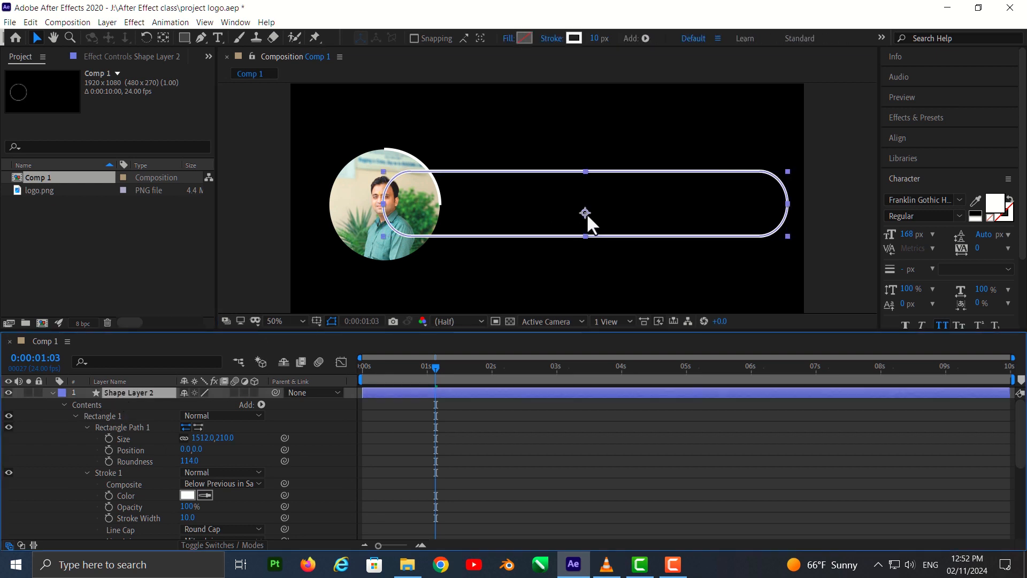
{"action": "left_click", "coordinate": [164, 38]}
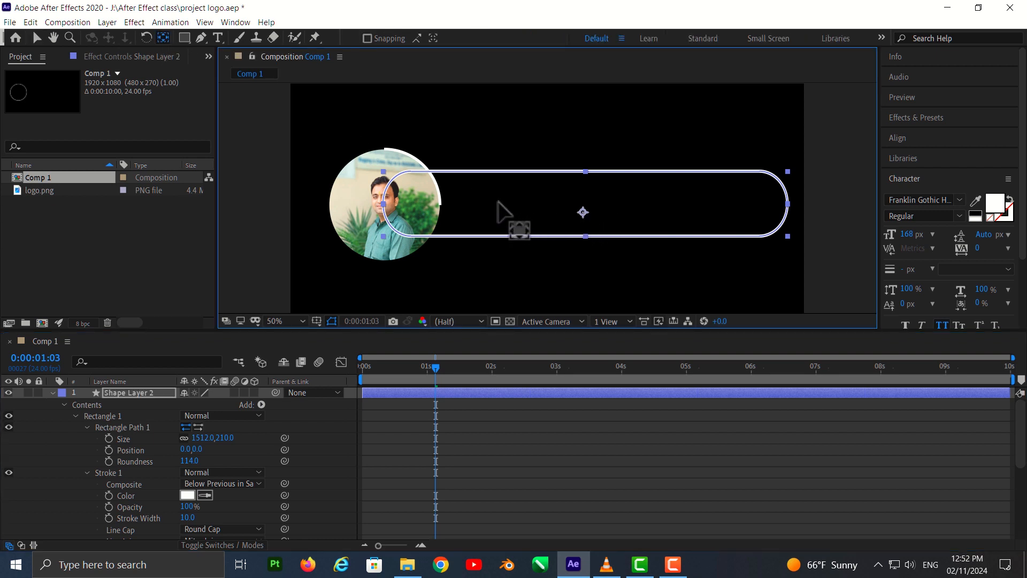
{"action": "left_click_drag", "start_coordinate": [498, 201], "coordinate": [383, 204]}
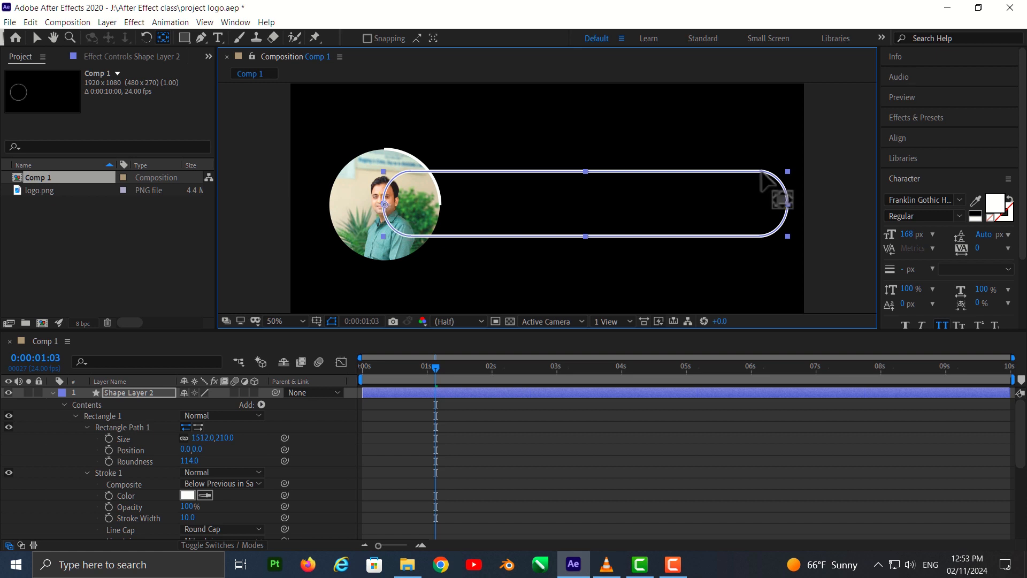
Unlink Shape Layer 2's Scale, reduce its horizontal value to 2%, and keyframe it at 0:00:01:02.
{"action": "left_click", "coordinate": [52, 392]}
{"action": "key", "text": "s"}
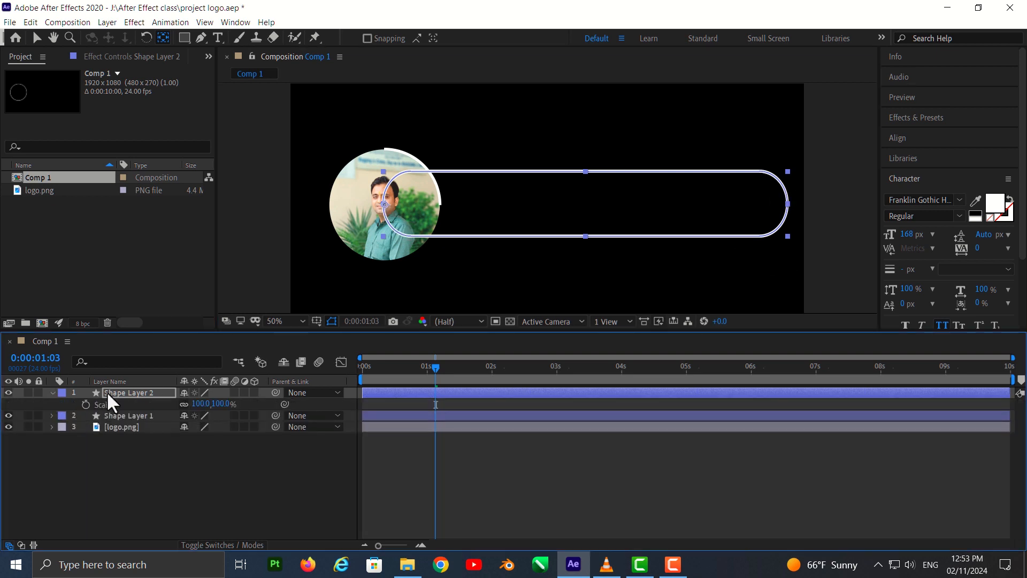
{"action": "left_click", "coordinate": [183, 404]}
{"action": "left_click_drag", "start_coordinate": [203, 404], "coordinate": [132, 397]}
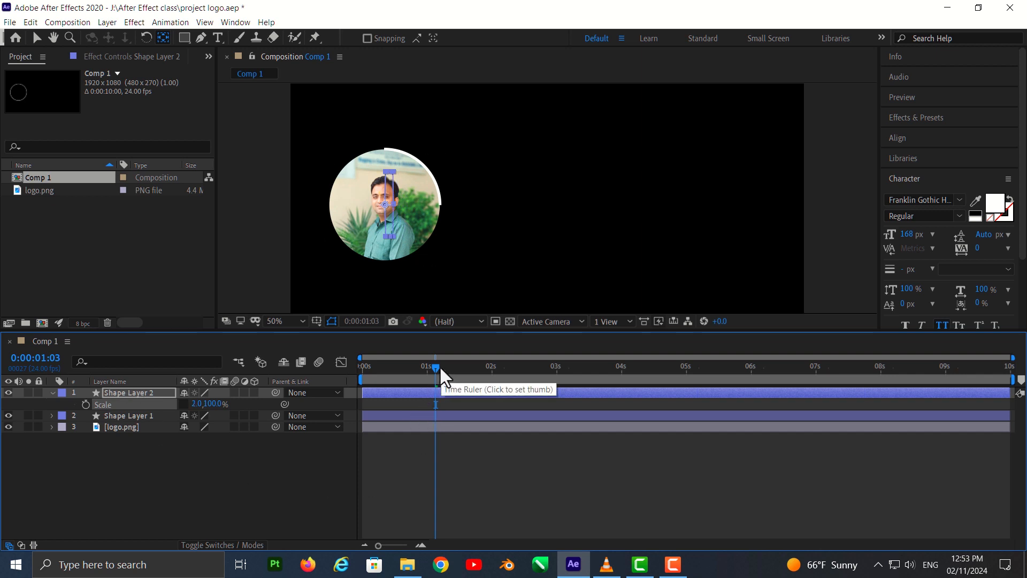
{"action": "left_click_drag", "start_coordinate": [436, 367], "coordinate": [460, 361]}
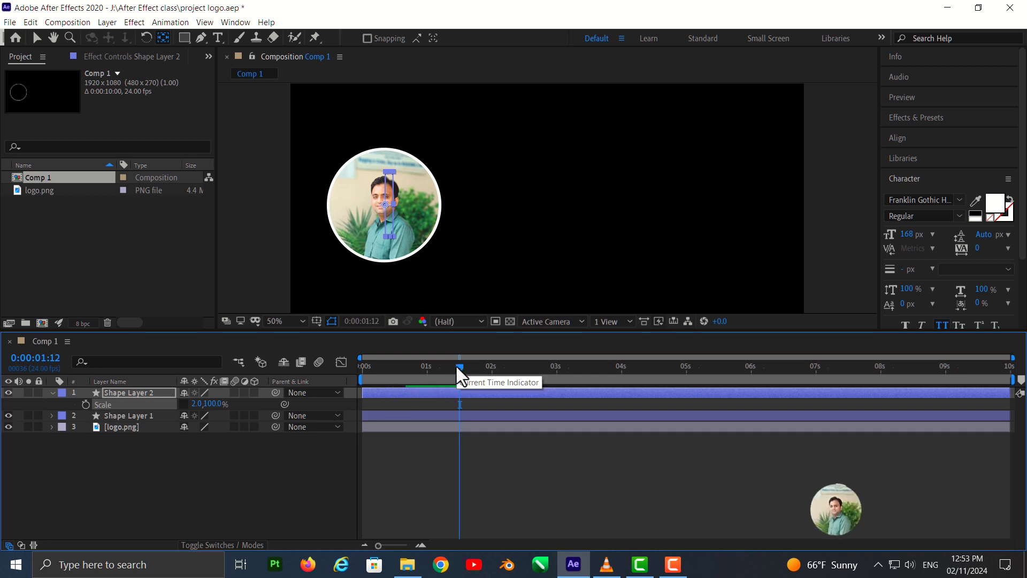
{"action": "left_click_drag", "start_coordinate": [451, 365], "coordinate": [431, 369]}
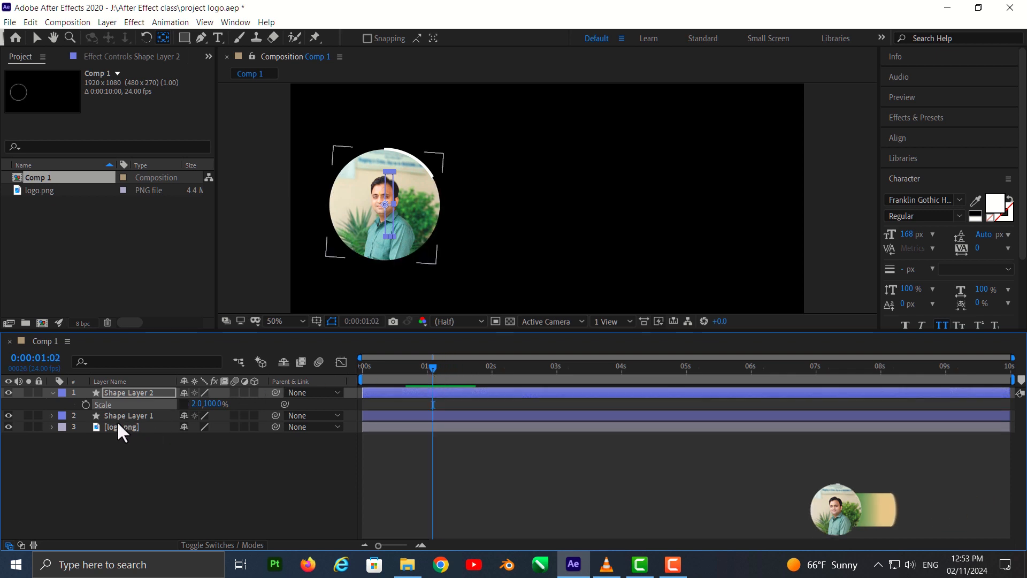
{"action": "left_click", "coordinate": [85, 405]}
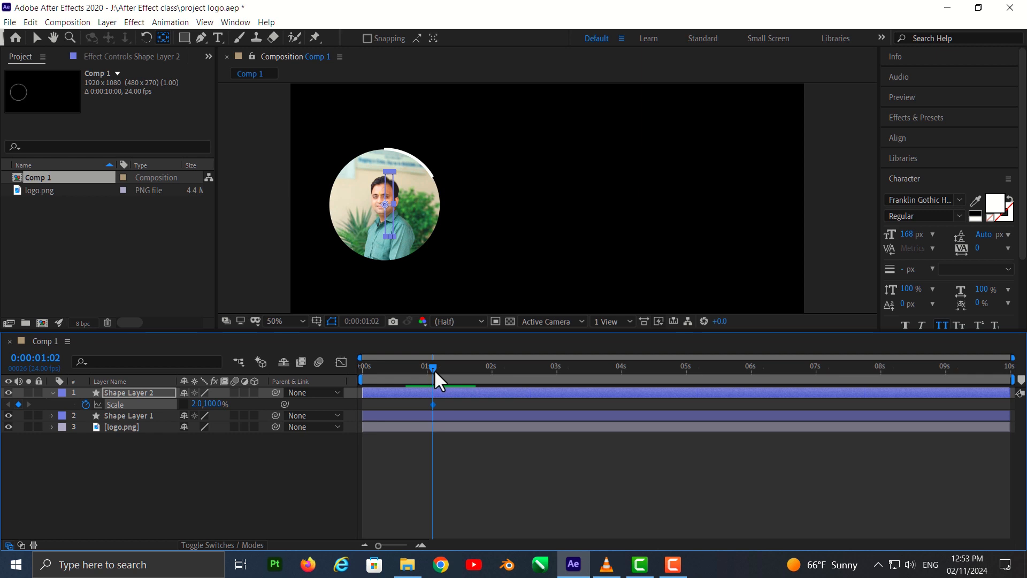
At 0:00:01:12, set Shape Layer 2's horizontal scale to 100% and preview the animation from the start.
{"action": "left_click_drag", "start_coordinate": [434, 369], "coordinate": [460, 371]}
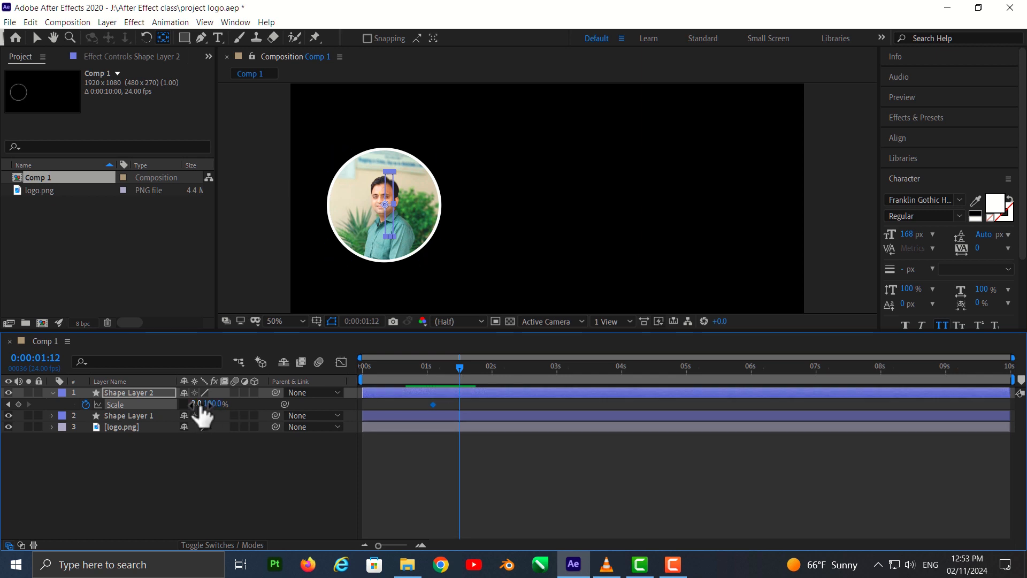
{"action": "left_click_drag", "start_coordinate": [203, 405], "coordinate": [258, 397]}
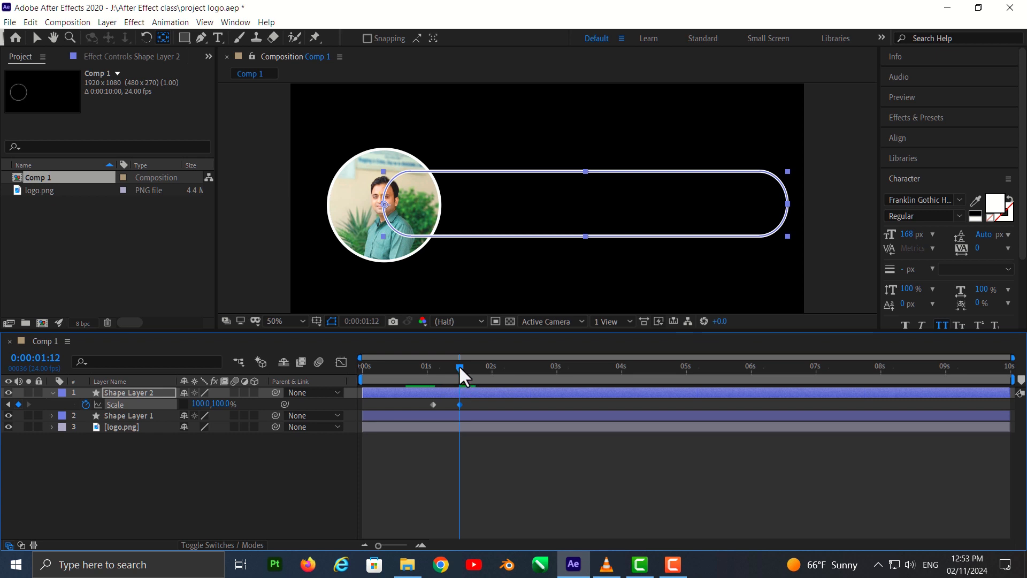
{"action": "left_click_drag", "start_coordinate": [459, 367], "coordinate": [342, 360]}
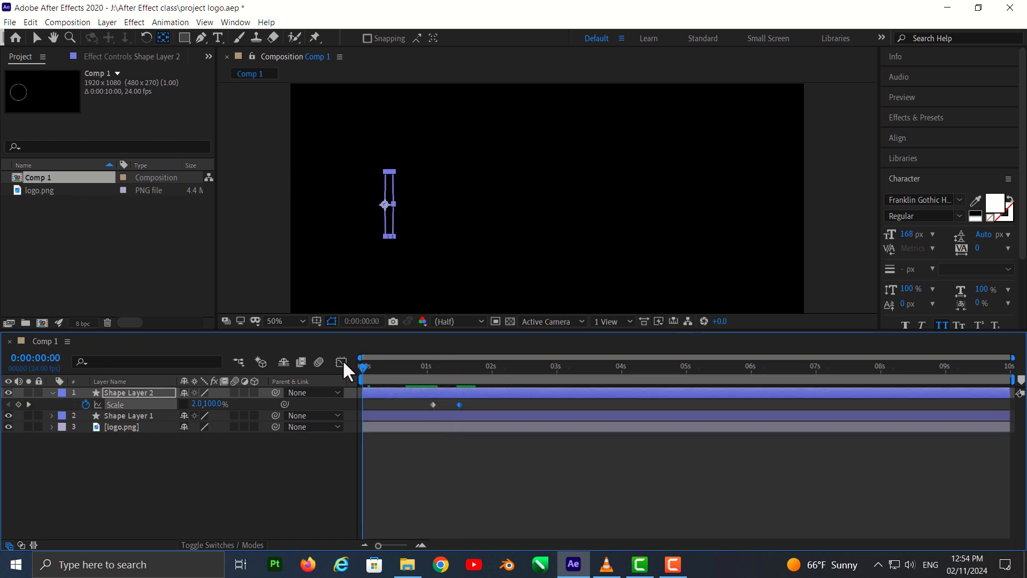
{"action": "left_click", "coordinate": [856, 281]}
{"action": "key", "text": "space"}
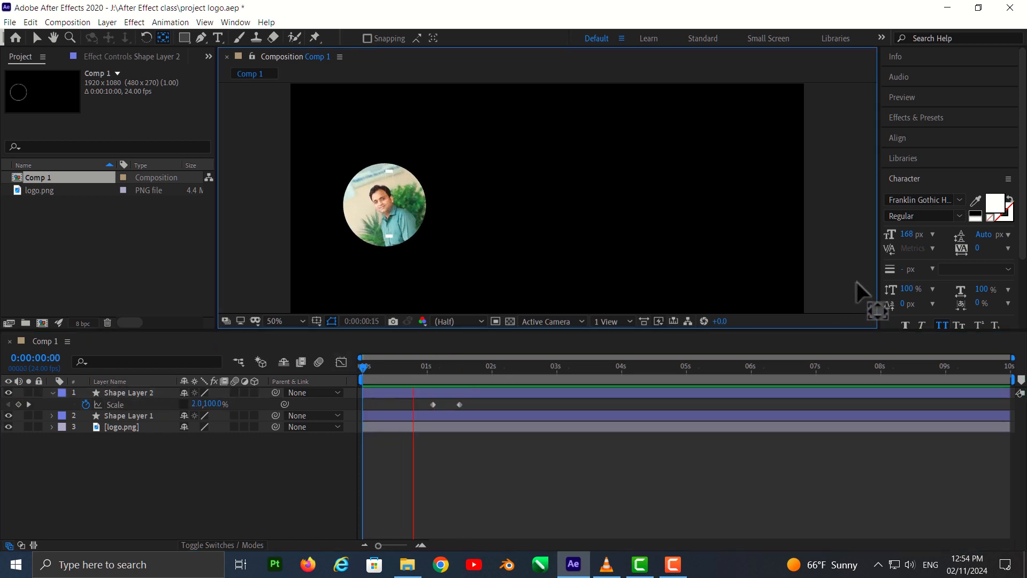
{"action": "key", "text": "space"}
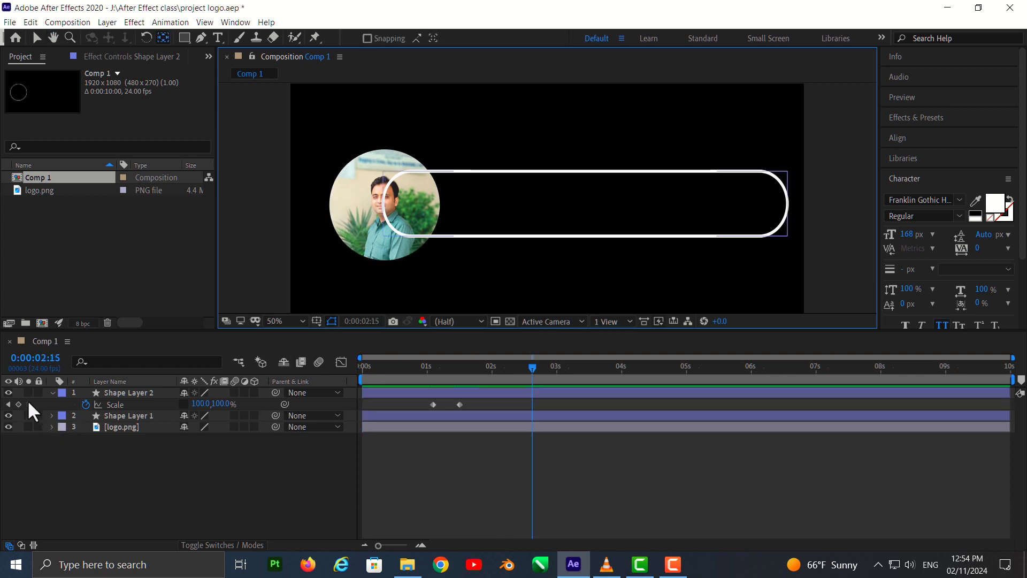
At 0:00:01:13, fill the rounded bar with dark green 4D6335 sampled from the foliage in the photo.
{"action": "left_click", "coordinate": [52, 394]}
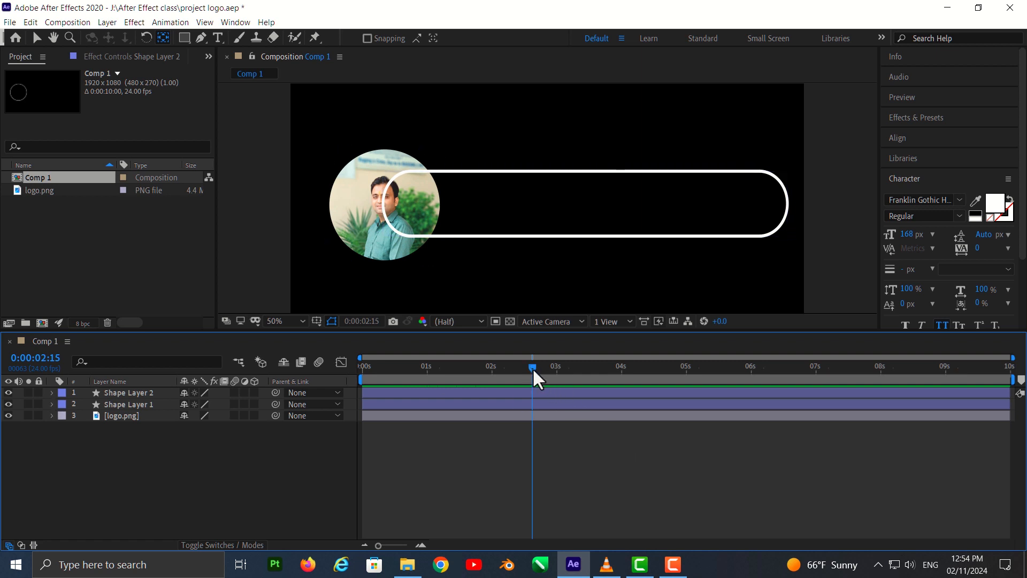
{"action": "left_click_drag", "start_coordinate": [531, 368], "coordinate": [463, 382]}
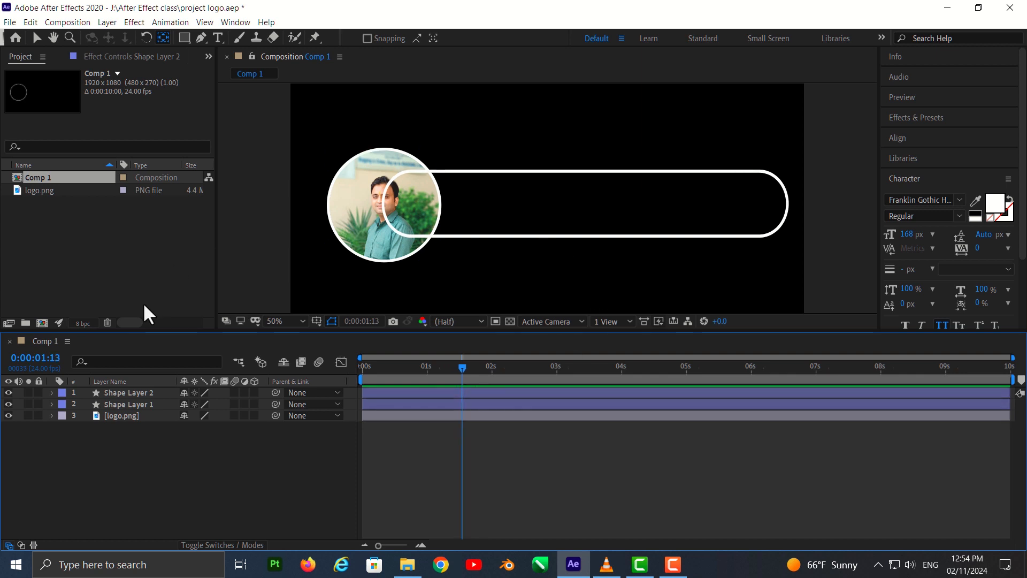
{"action": "left_click", "coordinate": [36, 37]}
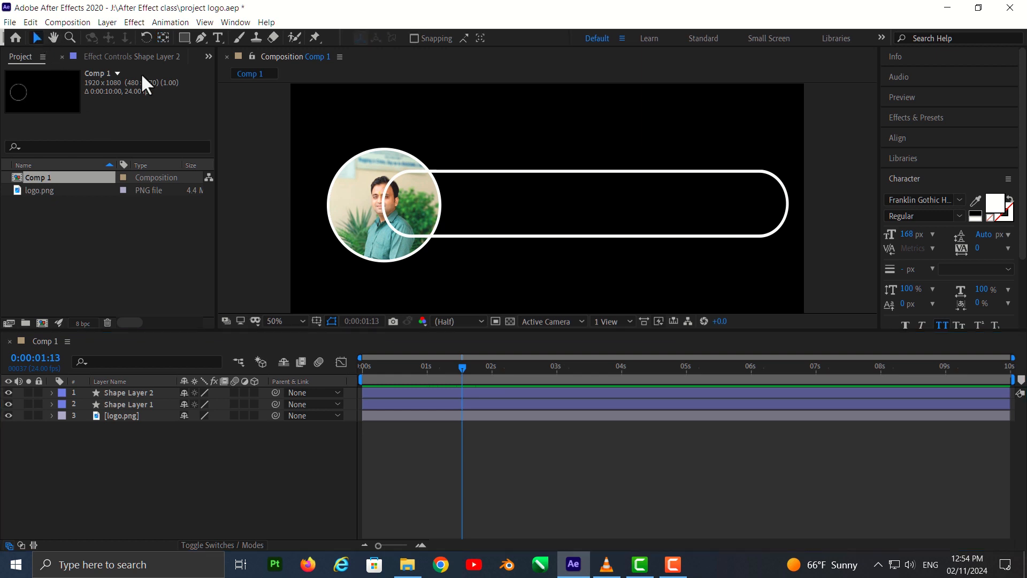
{"action": "left_click", "coordinate": [526, 172]}
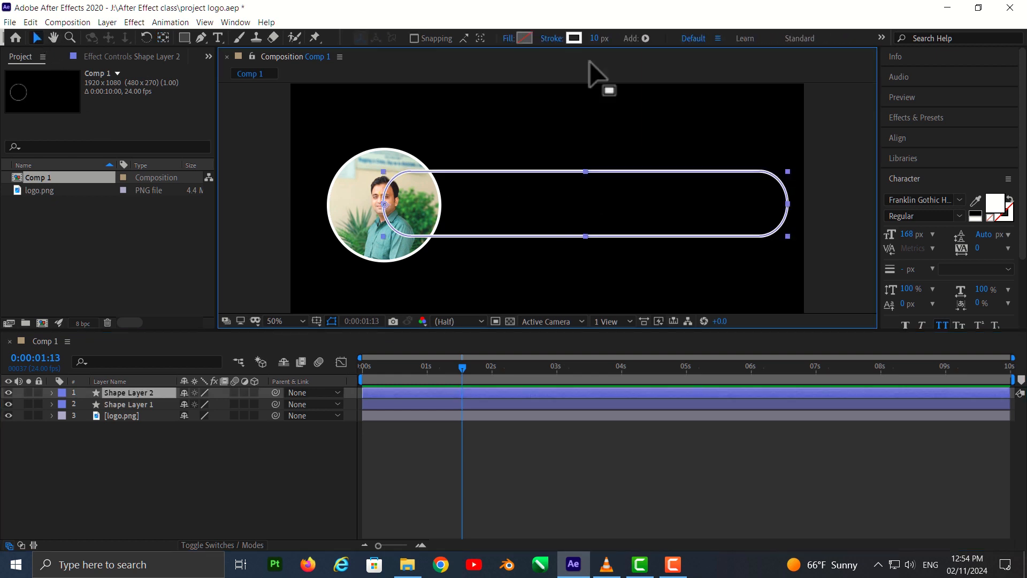
{"action": "left_click", "coordinate": [523, 38]}
{"action": "left_click", "coordinate": [521, 321]}
{"action": "left_click_drag", "start_coordinate": [521, 321], "coordinate": [516, 316]}
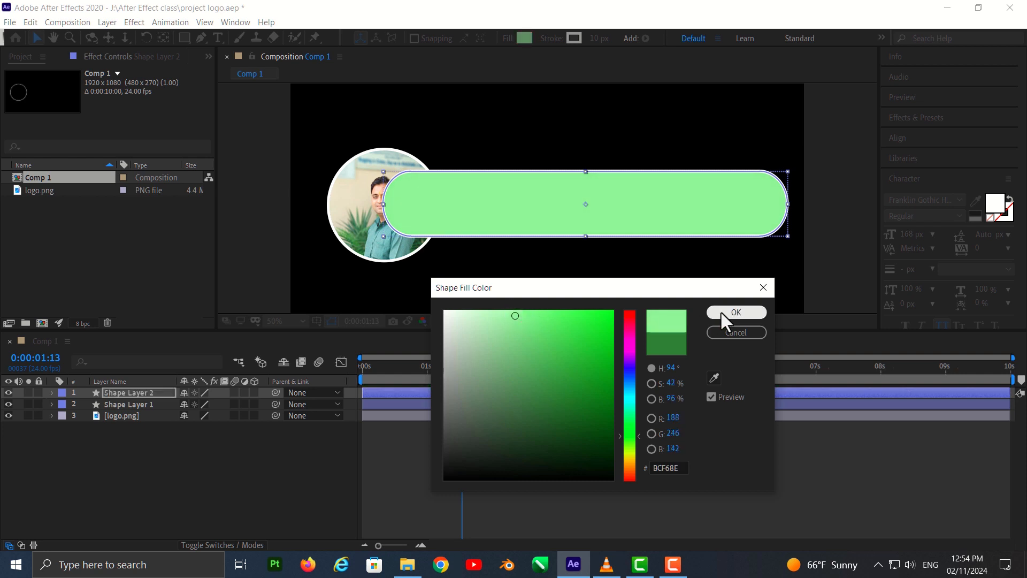
{"action": "left_click", "coordinate": [714, 377]}
{"action": "left_click", "coordinate": [381, 248]}
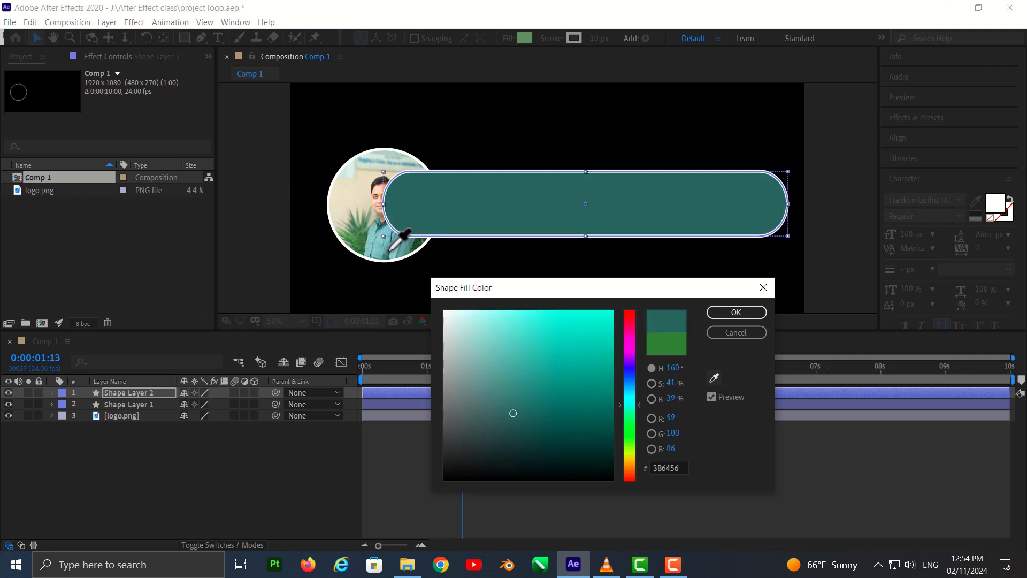
{"action": "left_click", "coordinate": [364, 241]}
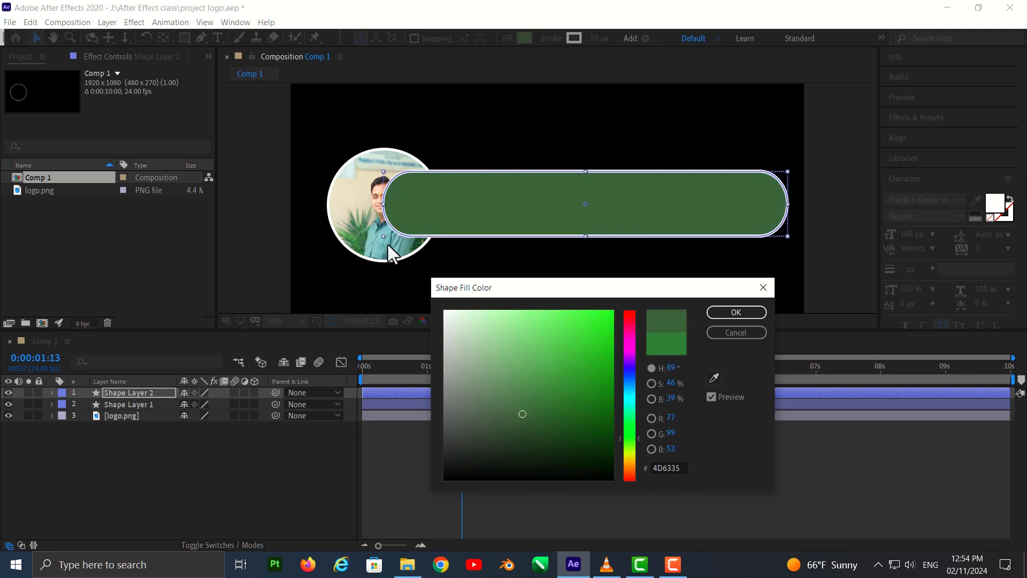
{"action": "left_click", "coordinate": [764, 314]}
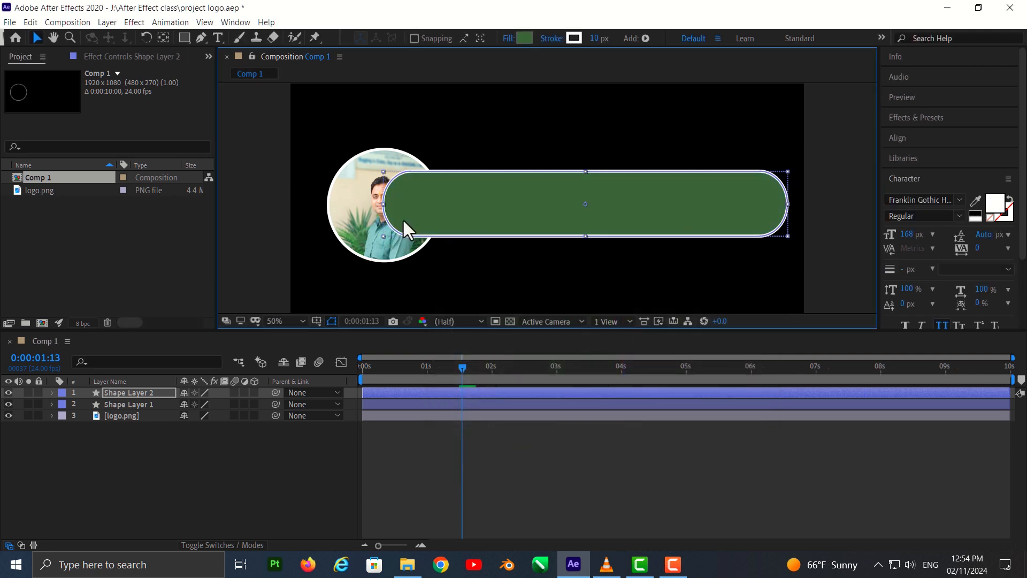
Move Shape Layer 2 below logo.png in the layer stack and preview the animation from the start.
{"action": "left_click", "coordinate": [136, 391]}
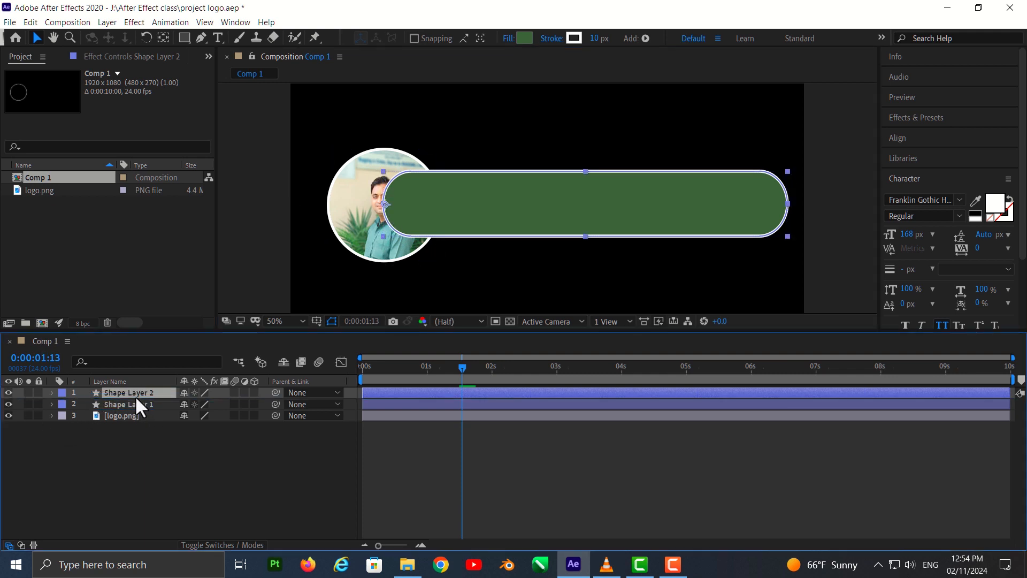
{"action": "left_click_drag", "start_coordinate": [136, 398], "coordinate": [137, 417]}
{"action": "left_click", "coordinate": [241, 444]}
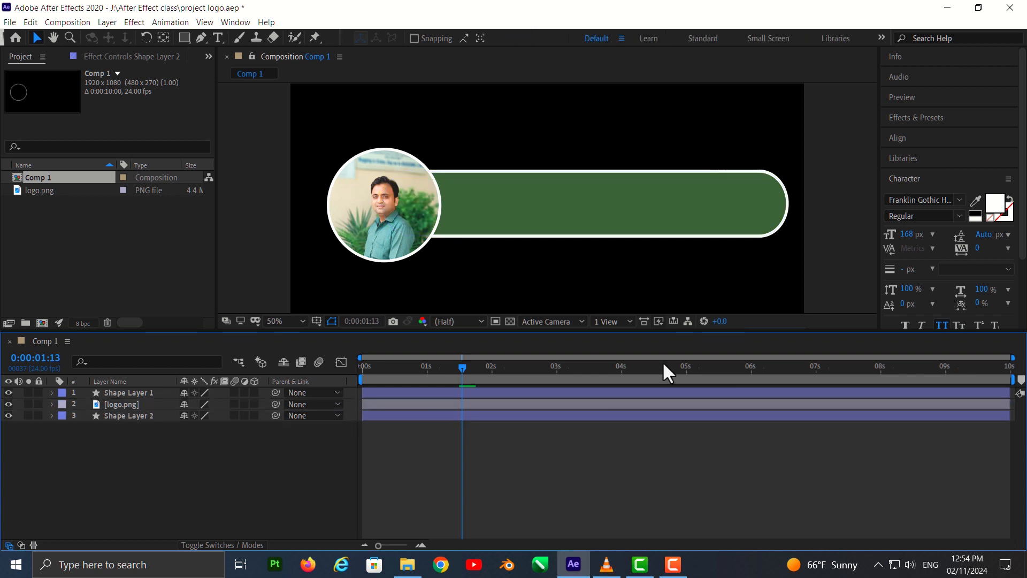
{"action": "left_click_drag", "start_coordinate": [463, 368], "coordinate": [321, 374]}
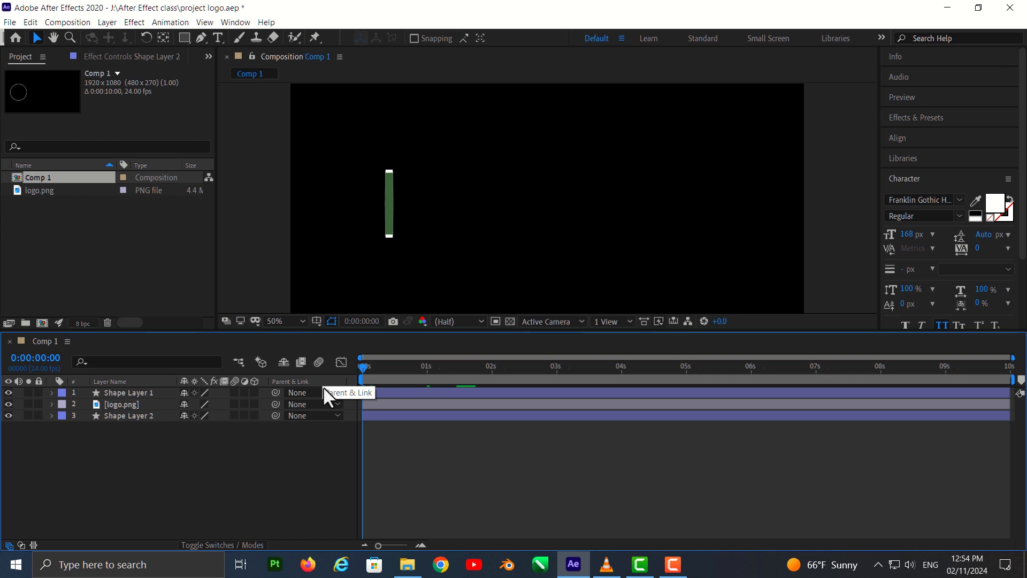
{"action": "key", "text": "space"}
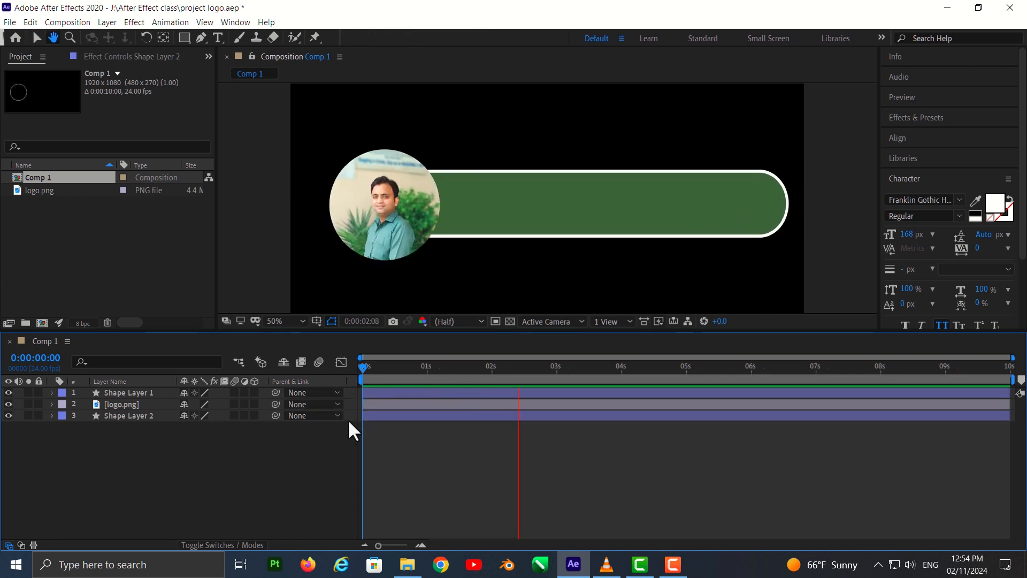
{"action": "key", "text": "space"}
{"action": "left_click_drag", "start_coordinate": [521, 367], "coordinate": [354, 374]}
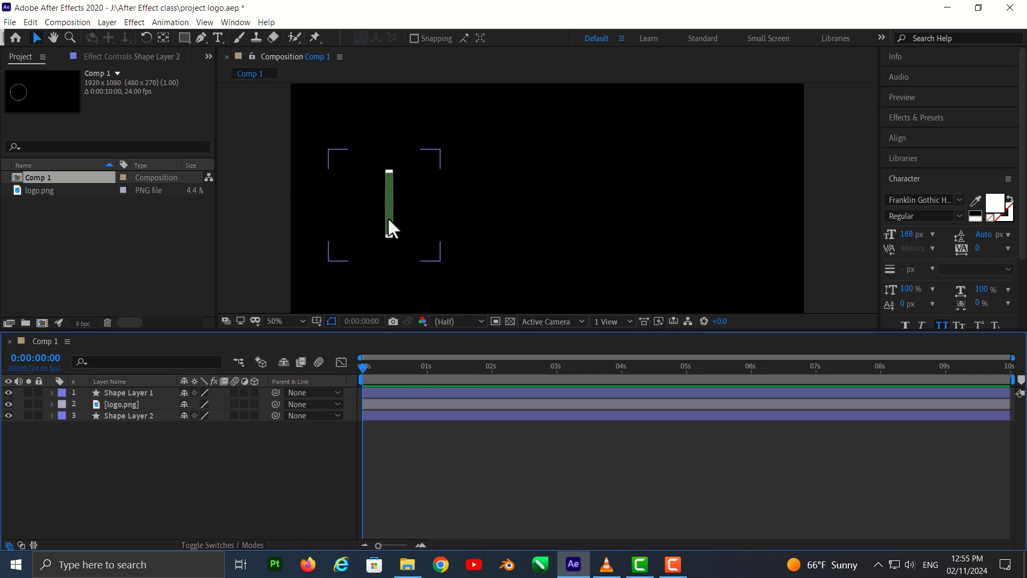
Reveal the keyframes of all three layers and trim Shape Layer 2's start to its first Scale keyframe at 0:00:01:02.
{"action": "left_click", "coordinate": [368, 415]}
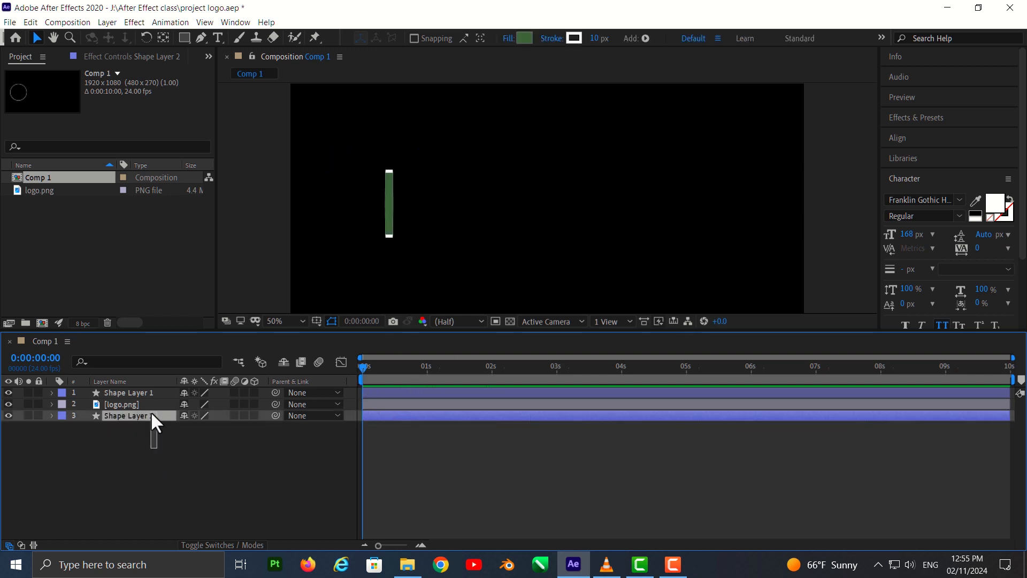
{"action": "left_click", "coordinate": [153, 391], "text": "shift"}
{"action": "key", "text": "u"}
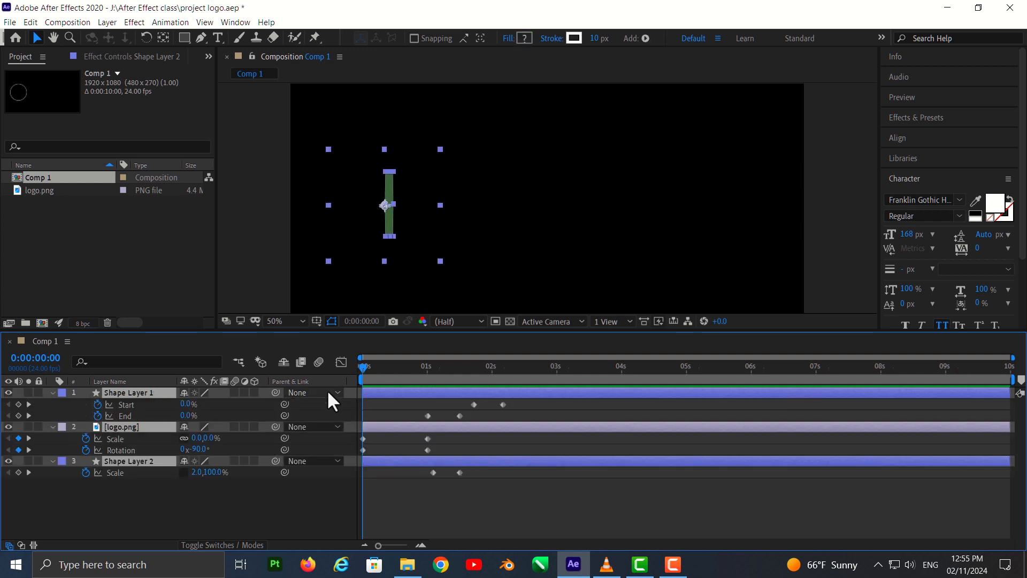
{"action": "left_click_drag", "start_coordinate": [363, 368], "coordinate": [437, 373]}
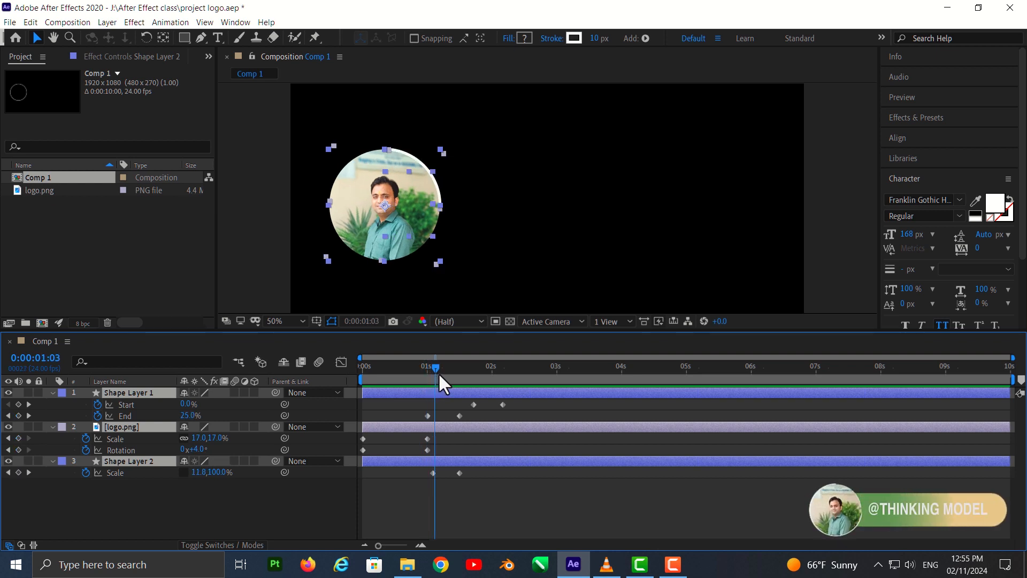
{"action": "left_click_drag", "start_coordinate": [363, 458], "coordinate": [405, 459]}
{"action": "key", "text": "ctrl+z"}
{"action": "left_click", "coordinate": [294, 519]}
{"action": "left_click_drag", "start_coordinate": [356, 460], "coordinate": [431, 468]}
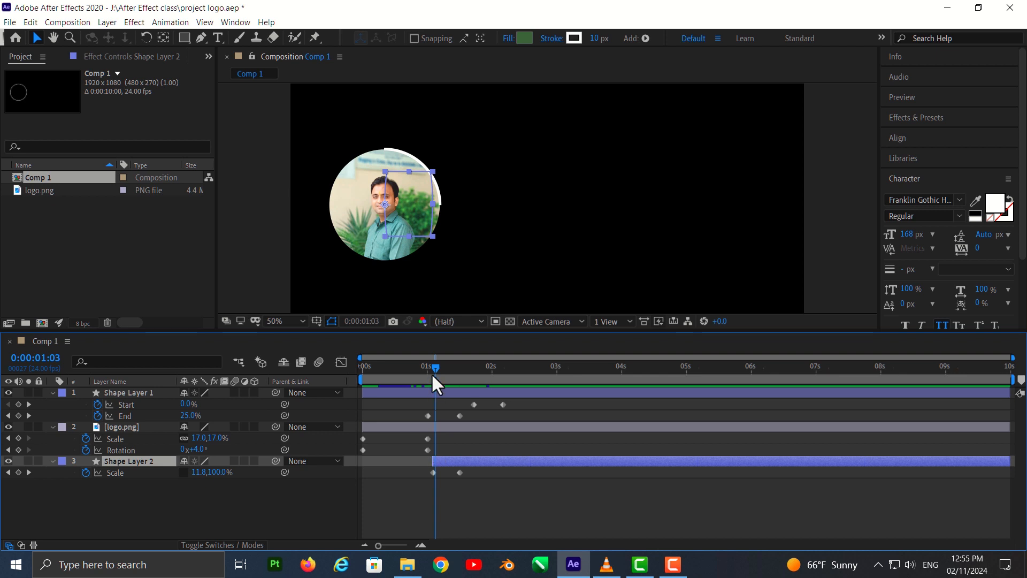
Check the frame at 0:00:00:18 without the bar, and preview the whole logo animation from the start.
{"action": "left_click", "coordinate": [413, 369]}
{"action": "left_click", "coordinate": [288, 489]}
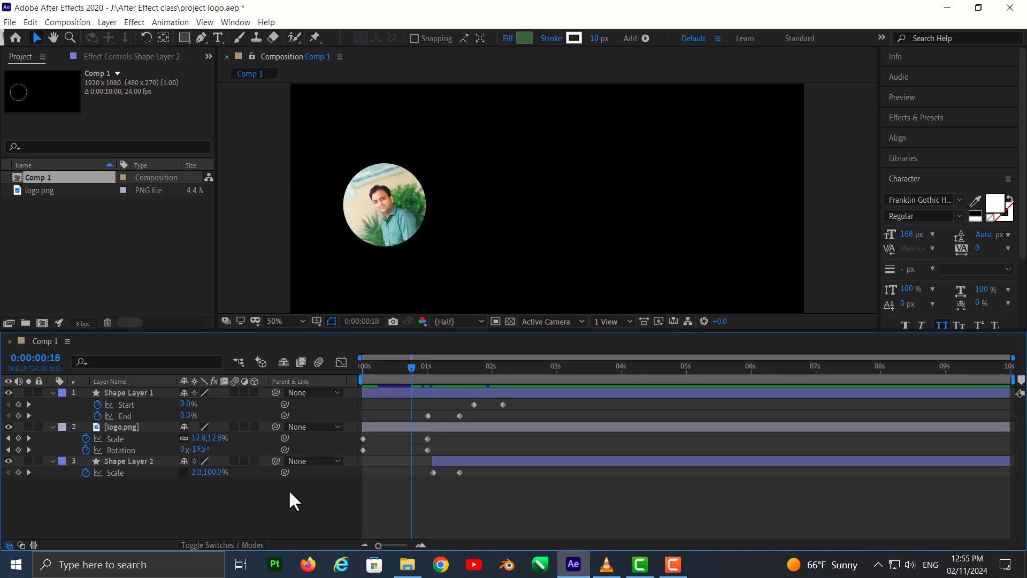
{"action": "left_click", "coordinate": [258, 227]}
{"action": "left_click_drag", "start_coordinate": [411, 369], "coordinate": [309, 368]}
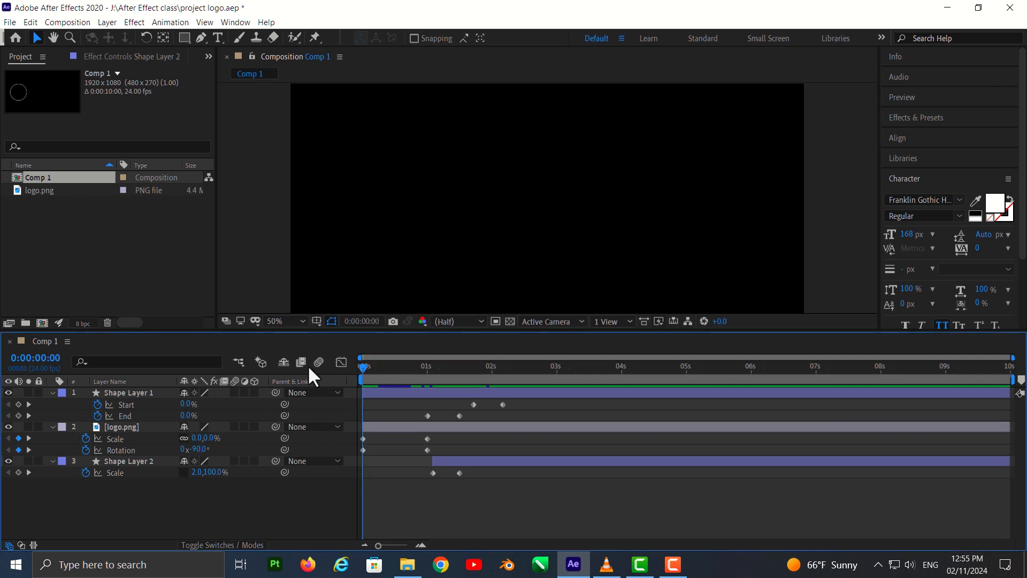
{"action": "key", "text": "space"}
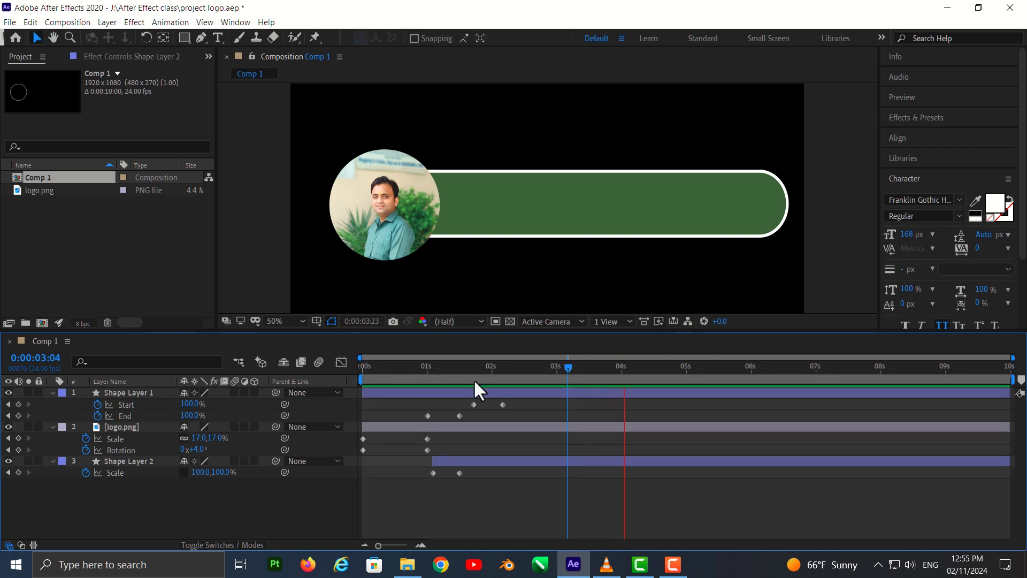
{"action": "key", "text": "space"}
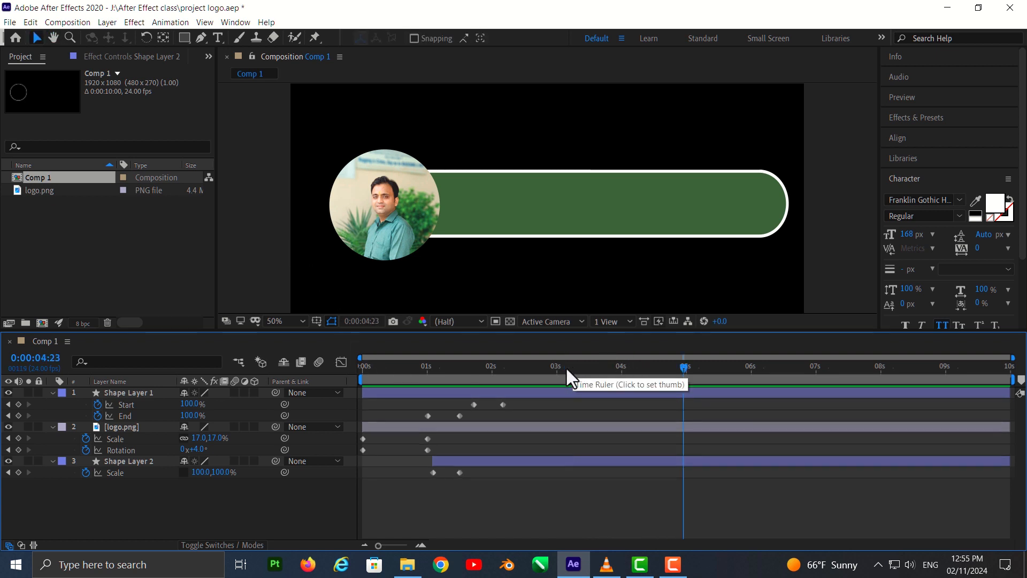
{"action": "left_click_drag", "start_coordinate": [684, 367], "coordinate": [649, 368]}
{"action": "left_click_drag", "start_coordinate": [542, 373], "coordinate": [361, 376]}
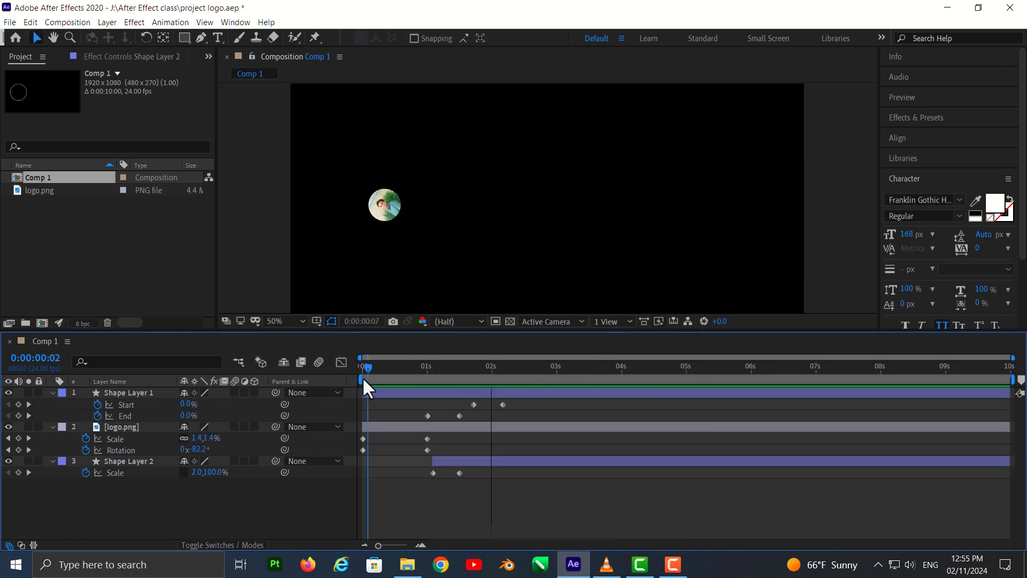
Select all keyframes of Shape Layer 1, logo.png and Shape Layer 2, apply Easy Ease, and check the bar at 0:00:01:06.
{"action": "left_click_drag", "start_coordinate": [479, 493], "coordinate": [391, 402]}
{"action": "left_click", "coordinate": [524, 489]}
{"action": "left_click_drag", "start_coordinate": [523, 487], "coordinate": [356, 405]}
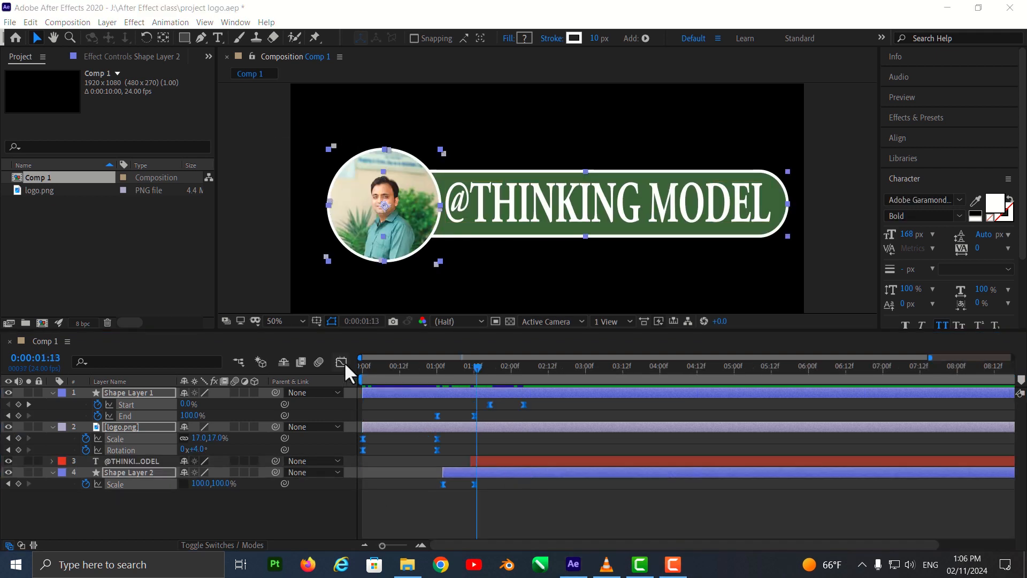
{"action": "left_click_drag", "start_coordinate": [476, 369], "coordinate": [455, 371]}
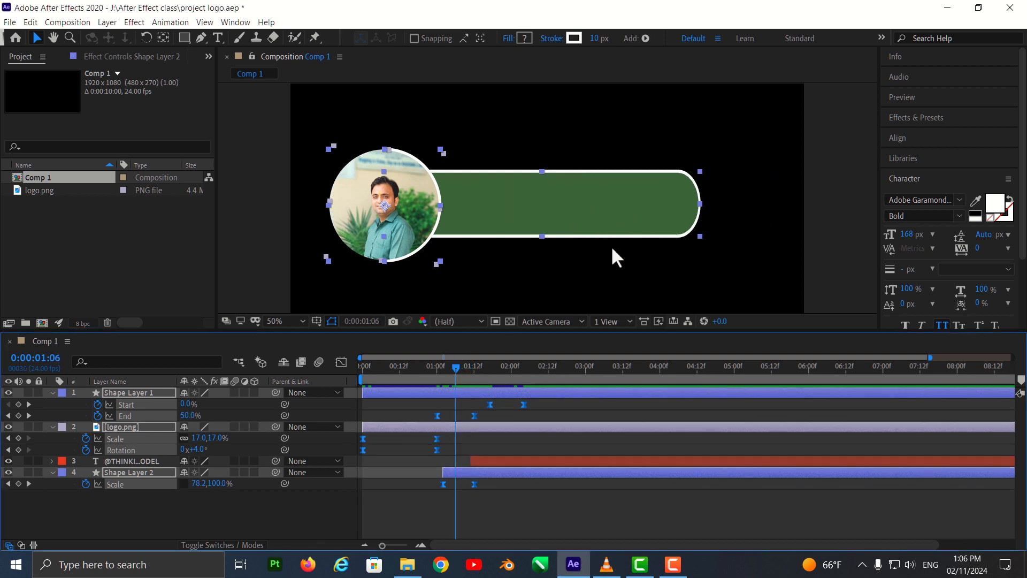
Reshape the speed graph of Shape Layer 2's two Scale keyframes so the speed peaks early and eases out, and check it at 0:00:01:10.
{"action": "left_click_drag", "start_coordinate": [477, 499], "coordinate": [435, 480]}
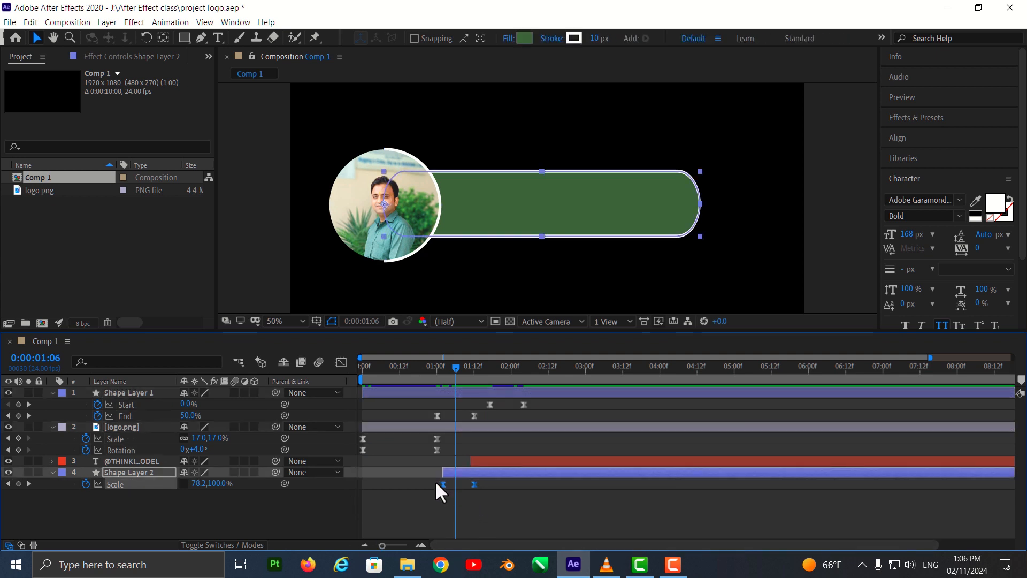
{"action": "left_click", "coordinate": [341, 362]}
{"action": "mouse_move", "coordinate": [434, 505]}
{"action": "left_mouse_down"}
{"action": "mouse_move", "coordinate": [486, 518]}
{"action": "mouse_move", "coordinate": [451, 503]}
{"action": "left_mouse_up"}
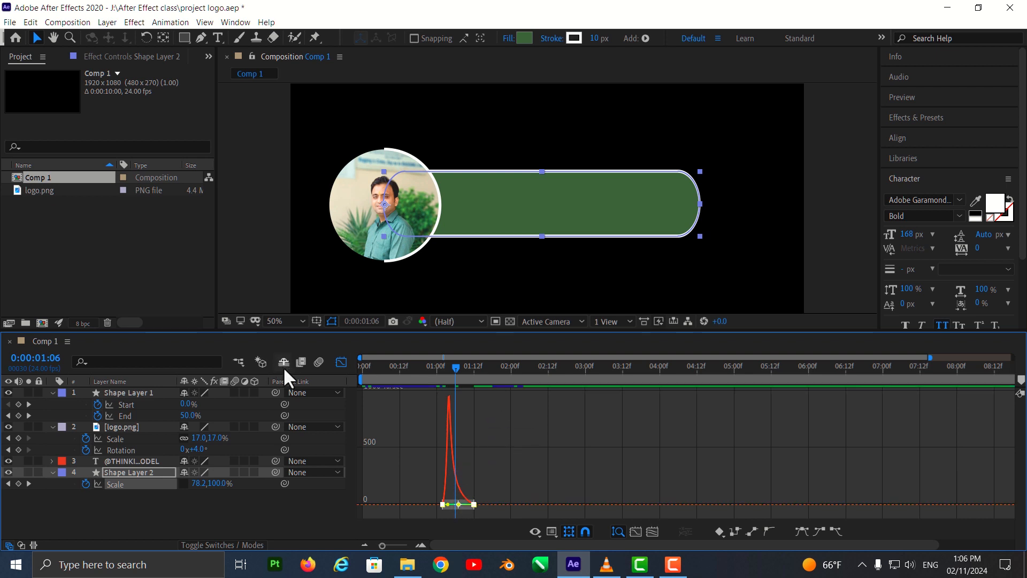
{"action": "mouse_move", "coordinate": [455, 368]}
{"action": "left_mouse_down"}
{"action": "mouse_move", "coordinate": [443, 373]}
{"action": "mouse_move", "coordinate": [468, 373]}
{"action": "mouse_move", "coordinate": [443, 376]}
{"action": "mouse_move", "coordinate": [474, 373]}
{"action": "mouse_move", "coordinate": [437, 381]}
{"action": "mouse_move", "coordinate": [472, 380]}
{"action": "mouse_move", "coordinate": [444, 380]}
{"action": "mouse_move", "coordinate": [469, 374]}
{"action": "mouse_move", "coordinate": [443, 370]}
{"action": "mouse_move", "coordinate": [468, 369]}
{"action": "left_mouse_up"}
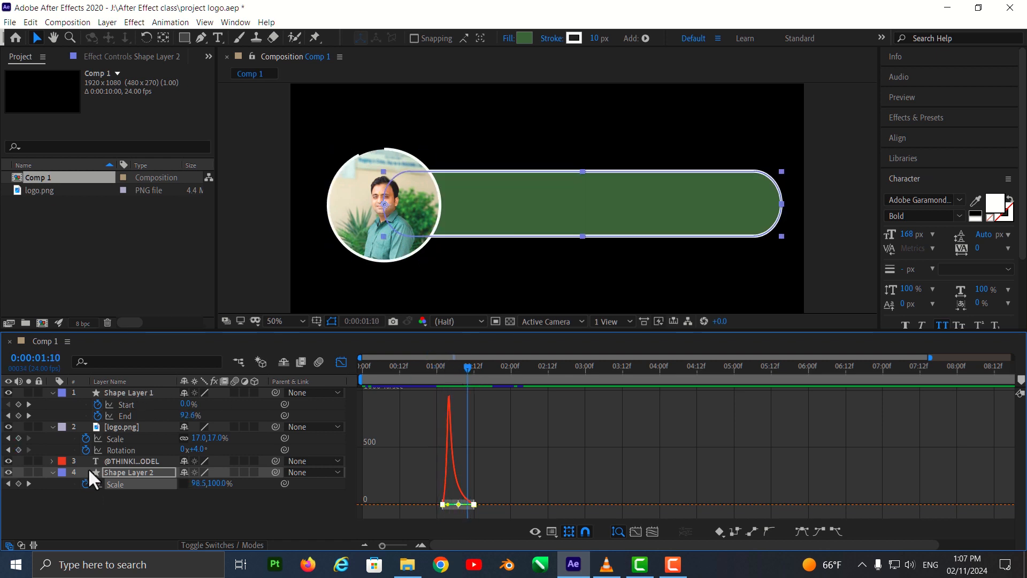
{"action": "left_click", "coordinate": [337, 368]}
At 0:00:01:12, change Shape Layer 2's fill type from solid colour to Linear Gradient.
{"action": "mouse_move", "coordinate": [461, 369]}
{"action": "left_mouse_down"}
{"action": "mouse_move", "coordinate": [449, 374]}
{"action": "mouse_move", "coordinate": [474, 364]}
{"action": "left_mouse_up"}
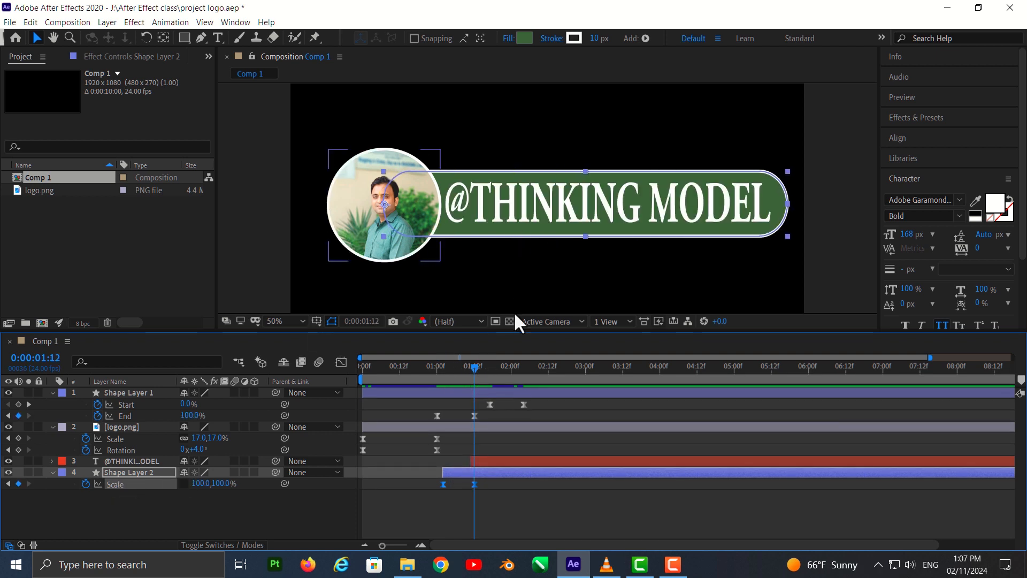
{"action": "left_click", "coordinate": [507, 38]}
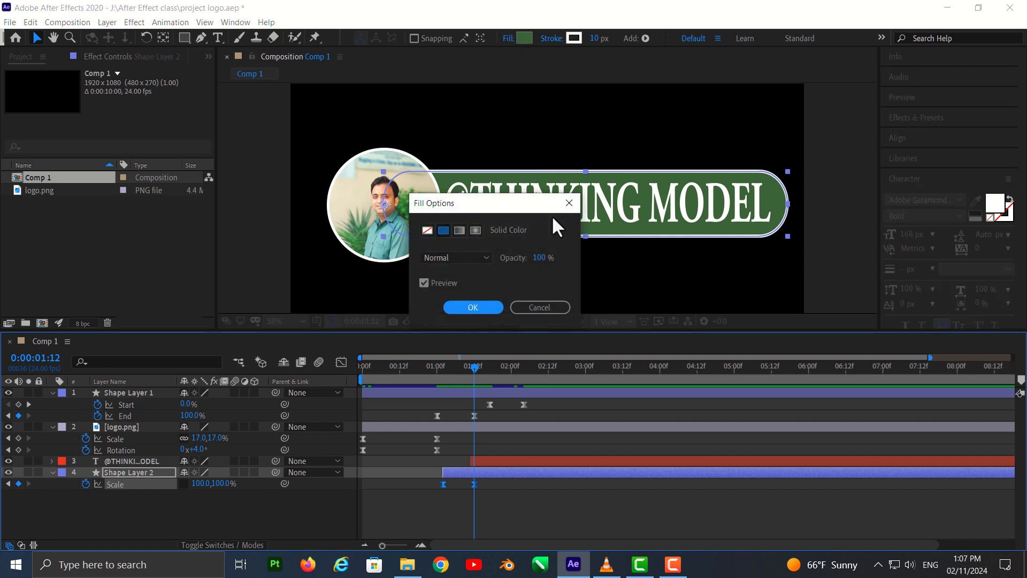
{"action": "left_click_drag", "start_coordinate": [489, 205], "coordinate": [577, 185]}
{"action": "left_click", "coordinate": [545, 211]}
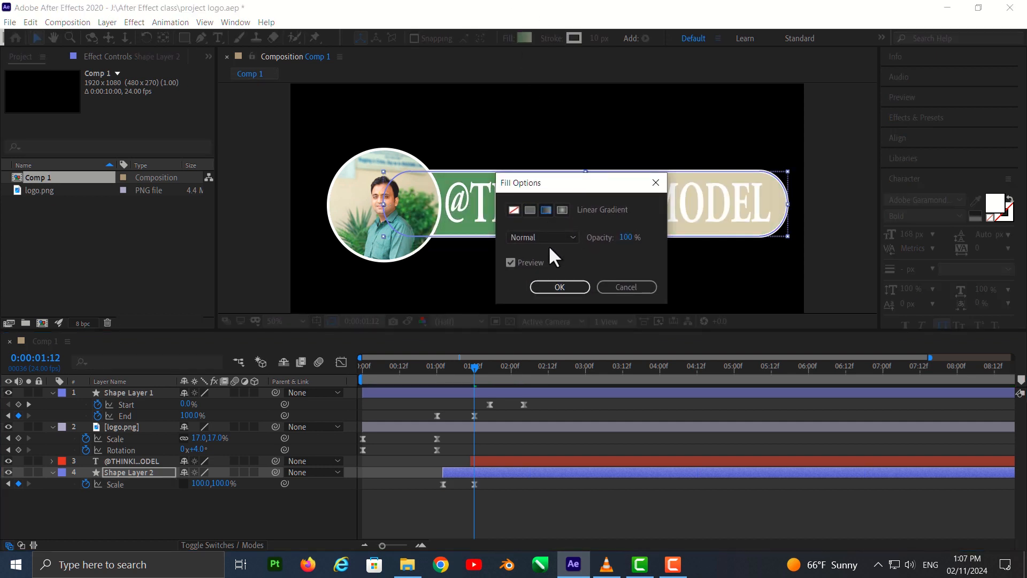
{"action": "left_click_drag", "start_coordinate": [592, 180], "coordinate": [677, 158]}
{"action": "left_click", "coordinate": [644, 265]}
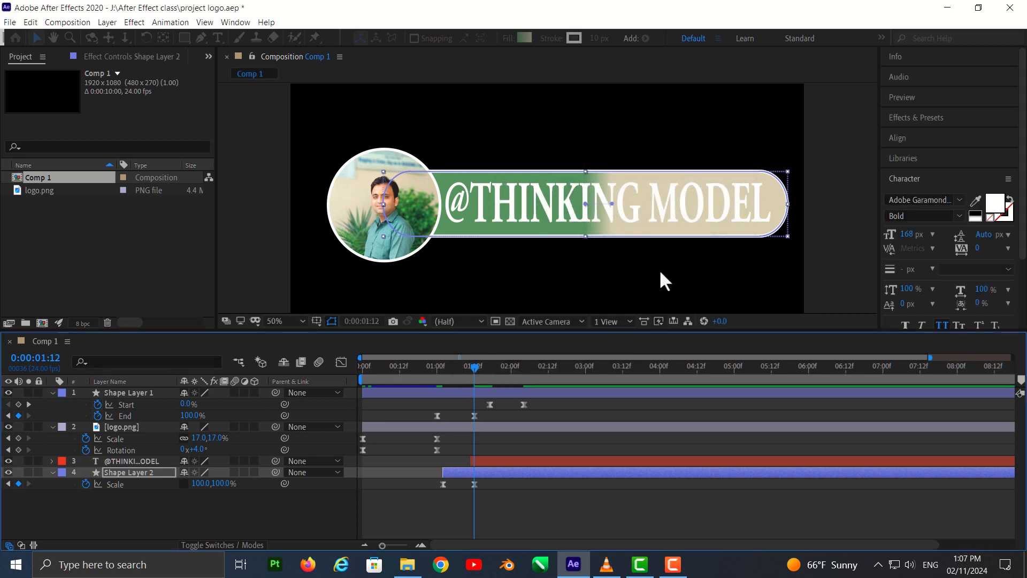
Open Shape Layer 2's gradient fill for editing, select its green colour stop, and move the Gradient Editor clear of the bar.
{"action": "left_click", "coordinate": [520, 40]}
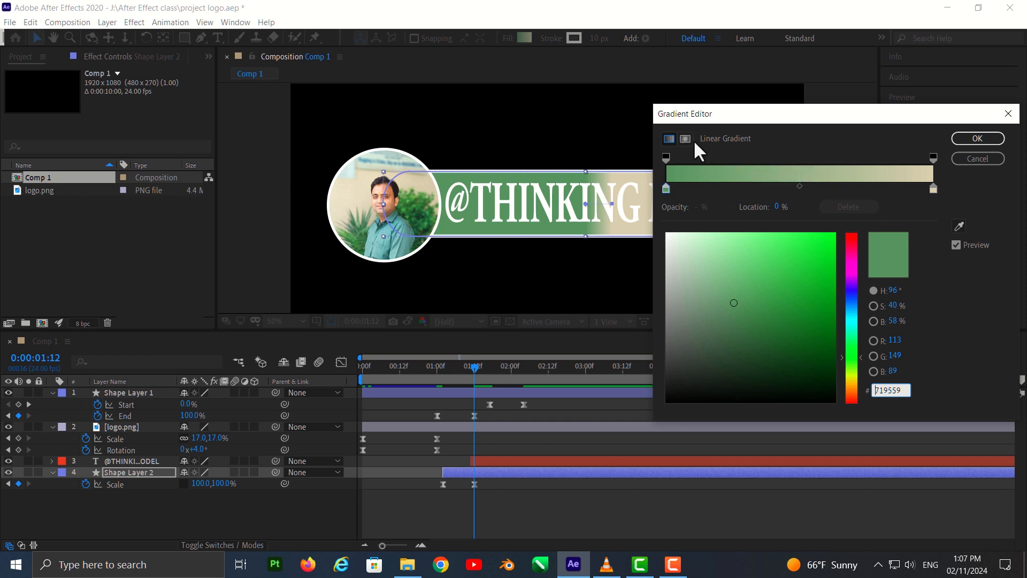
{"action": "left_click", "coordinate": [665, 186]}
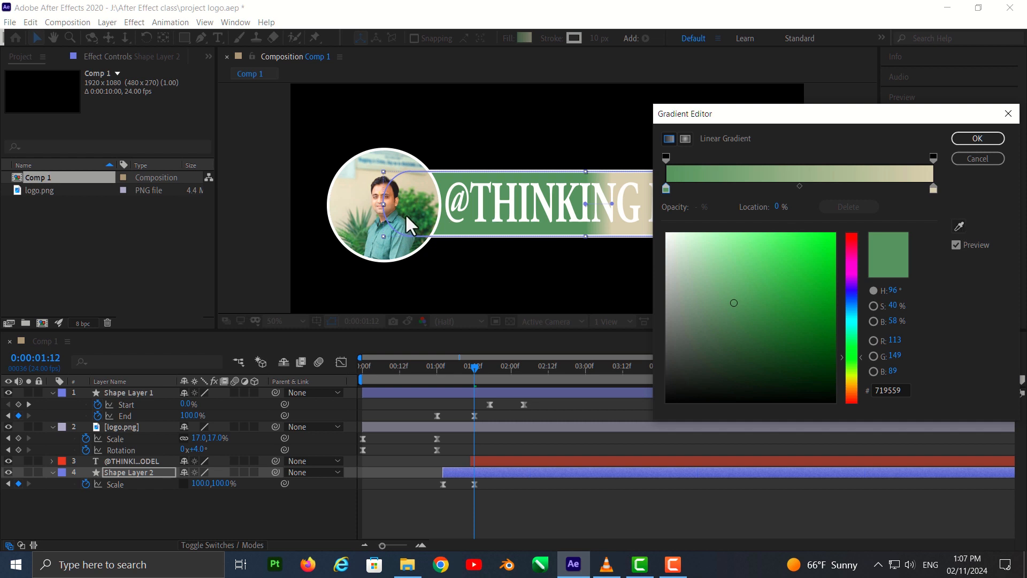
{"action": "left_click_drag", "start_coordinate": [828, 110], "coordinate": [726, 253]}
Try the gradient's colour midpoint at 65.6% and 94% and its green stop at 14.2%, and return the stop to 0%.
{"action": "left_click_drag", "start_coordinate": [698, 330], "coordinate": [739, 330]}
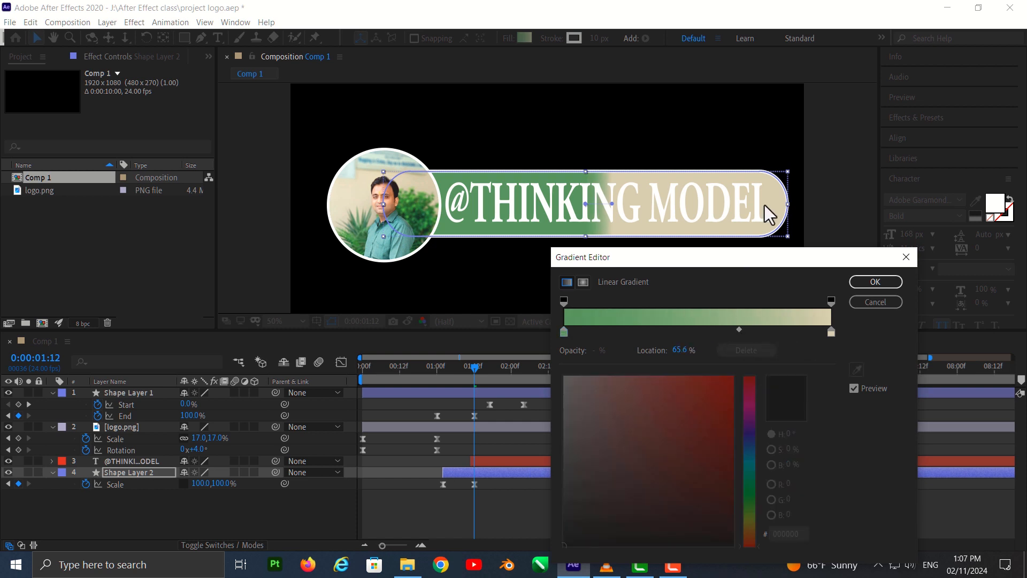
{"action": "left_click_drag", "start_coordinate": [831, 332], "coordinate": [849, 351]}
{"action": "left_click_drag", "start_coordinate": [740, 329], "coordinate": [819, 355]}
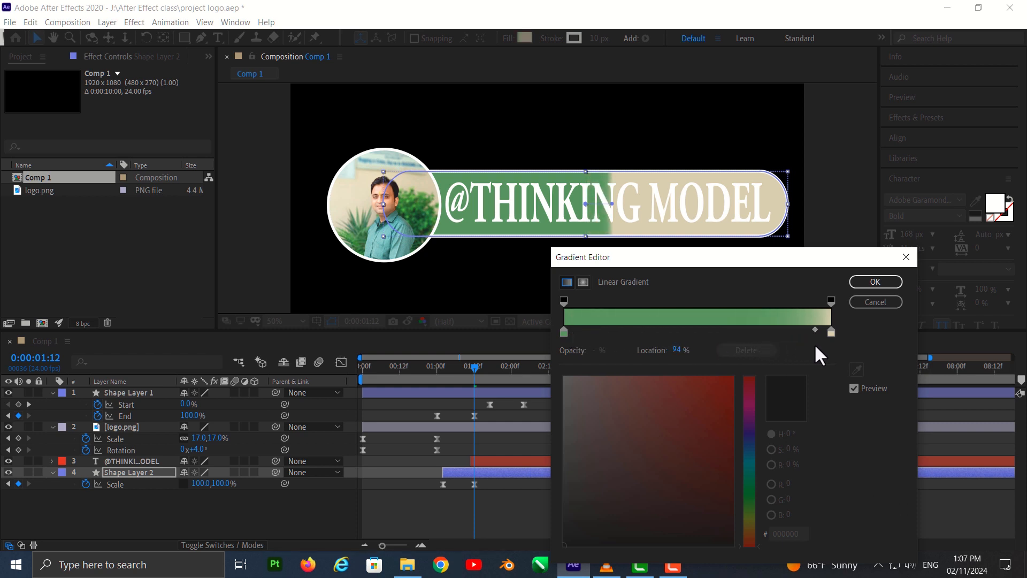
{"action": "left_click_drag", "start_coordinate": [564, 332], "coordinate": [601, 332]}
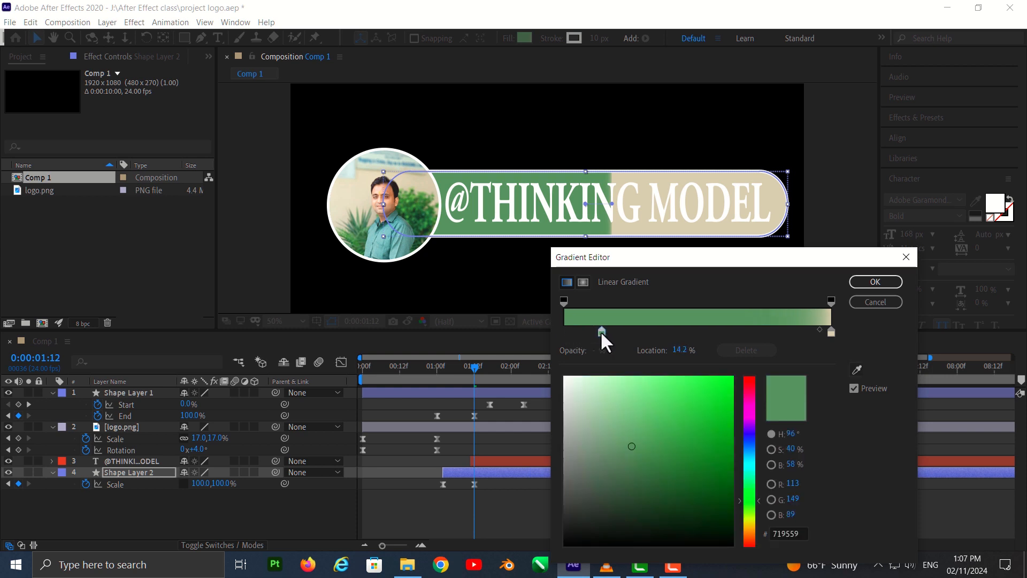
{"action": "left_click_drag", "start_coordinate": [712, 336], "coordinate": [548, 330]}
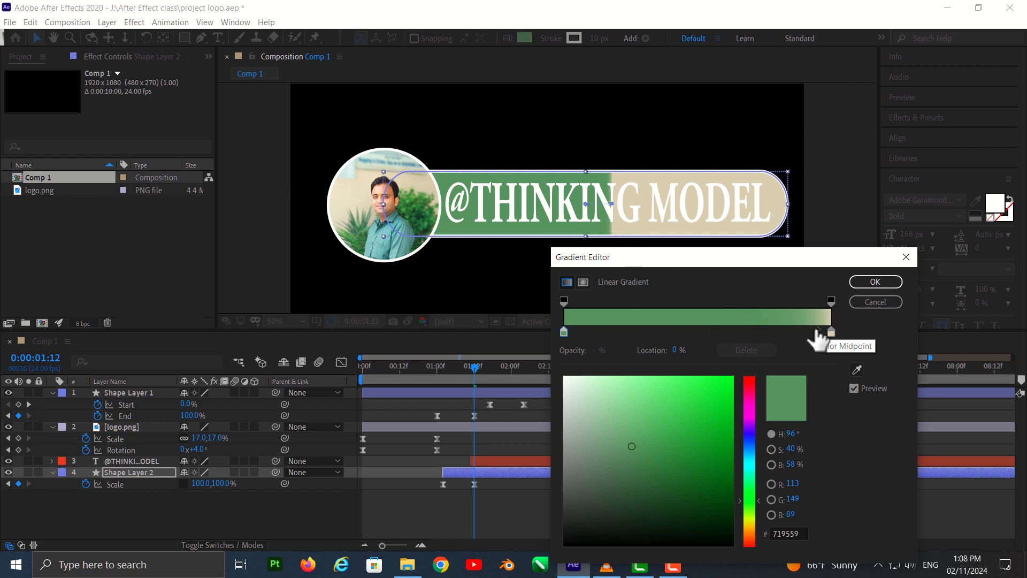
Set the gradient's colour midpoint to 48%, move the opacity stops to 39.4% and 72.6%, and accept the gradient.
{"action": "left_click_drag", "start_coordinate": [818, 330], "coordinate": [683, 336]}
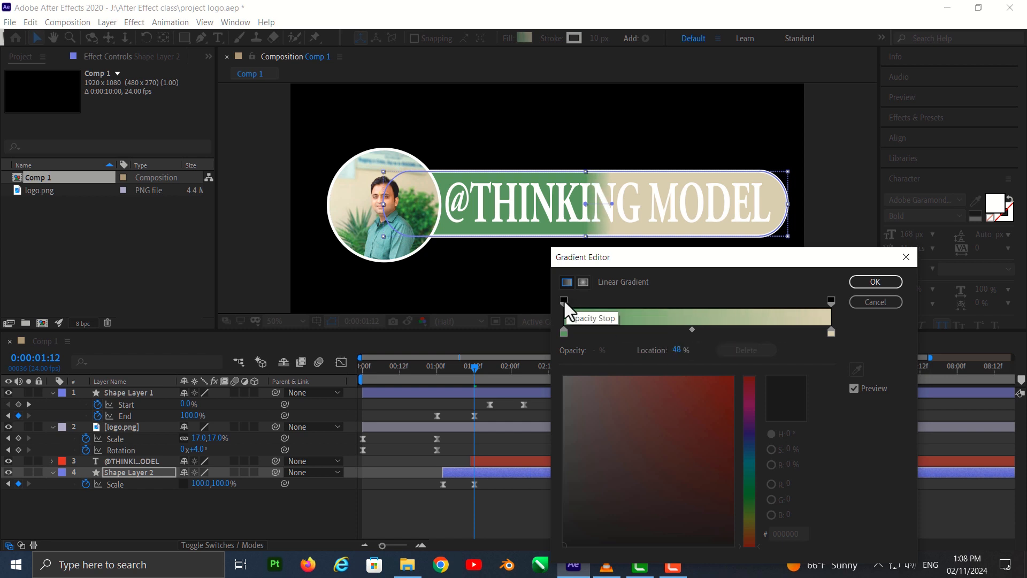
{"action": "left_click_drag", "start_coordinate": [564, 301], "coordinate": [591, 301]}
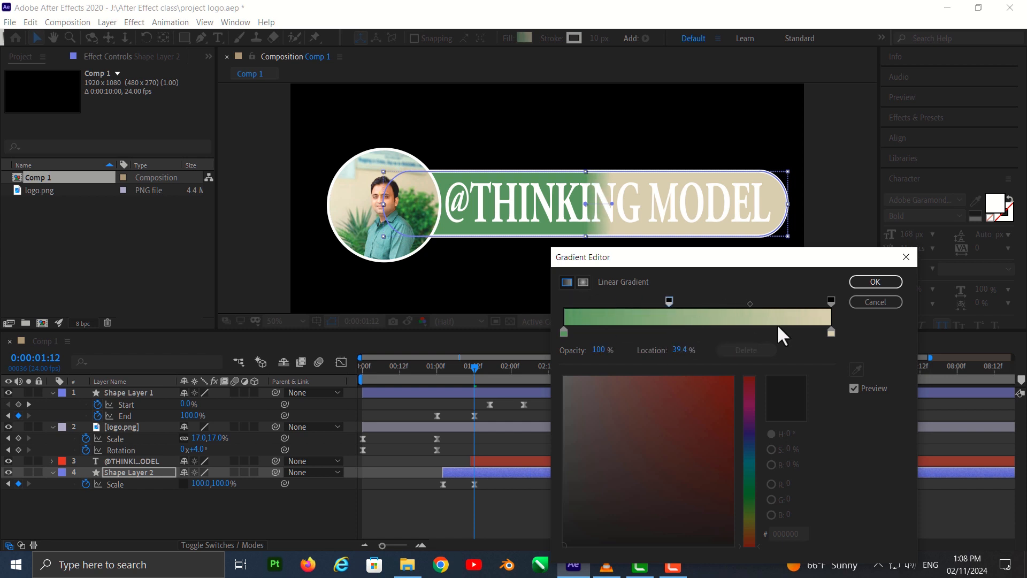
{"action": "left_click_drag", "start_coordinate": [831, 301], "coordinate": [762, 307]}
{"action": "left_click", "coordinate": [878, 282]}
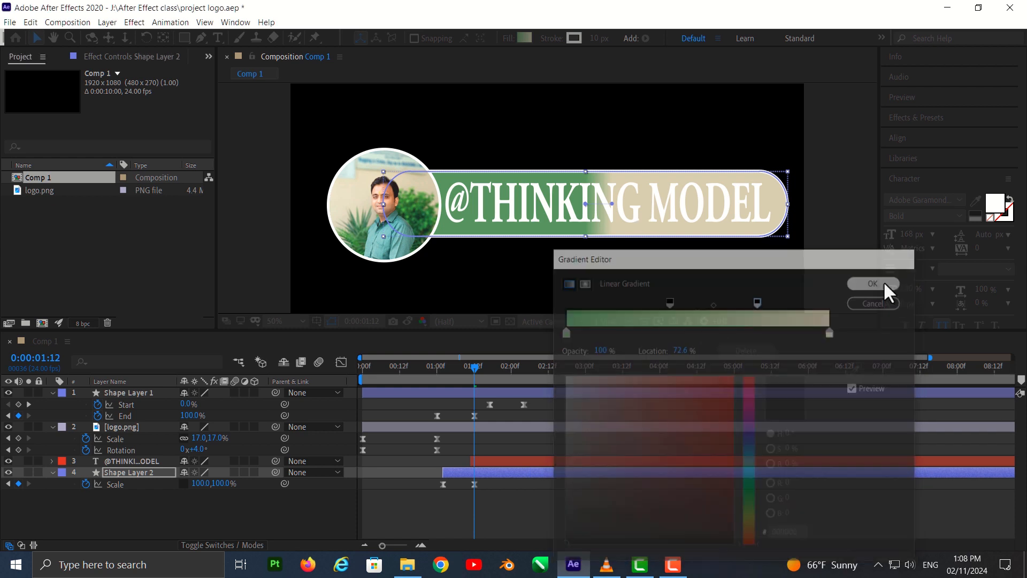
Check the frame at 0:00:02:04 and preview the animation with the gradient bar from the start.
{"action": "left_click_drag", "start_coordinate": [474, 367], "coordinate": [524, 387]}
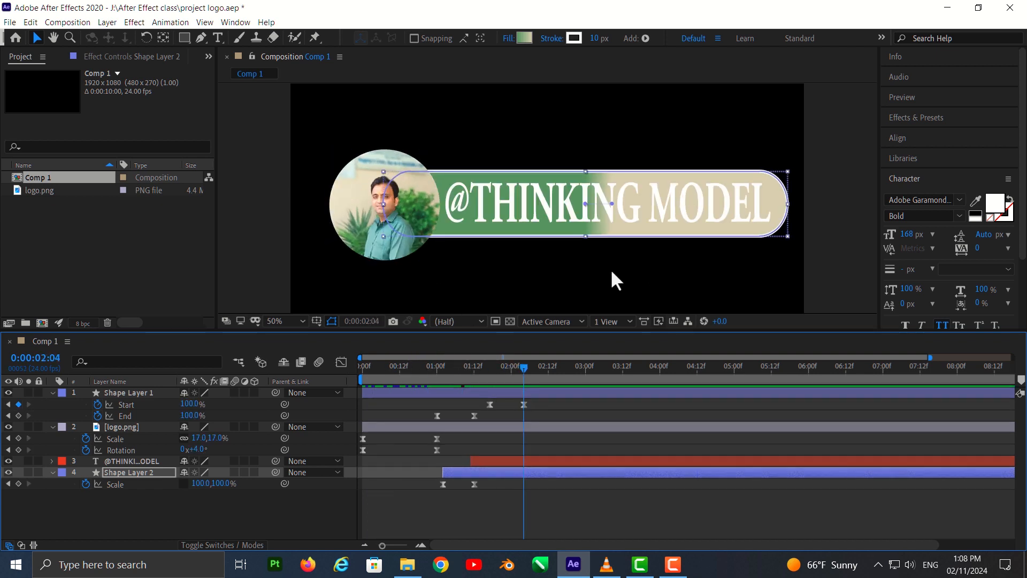
{"action": "left_click_drag", "start_coordinate": [523, 368], "coordinate": [337, 383]}
{"action": "key", "text": "h"}
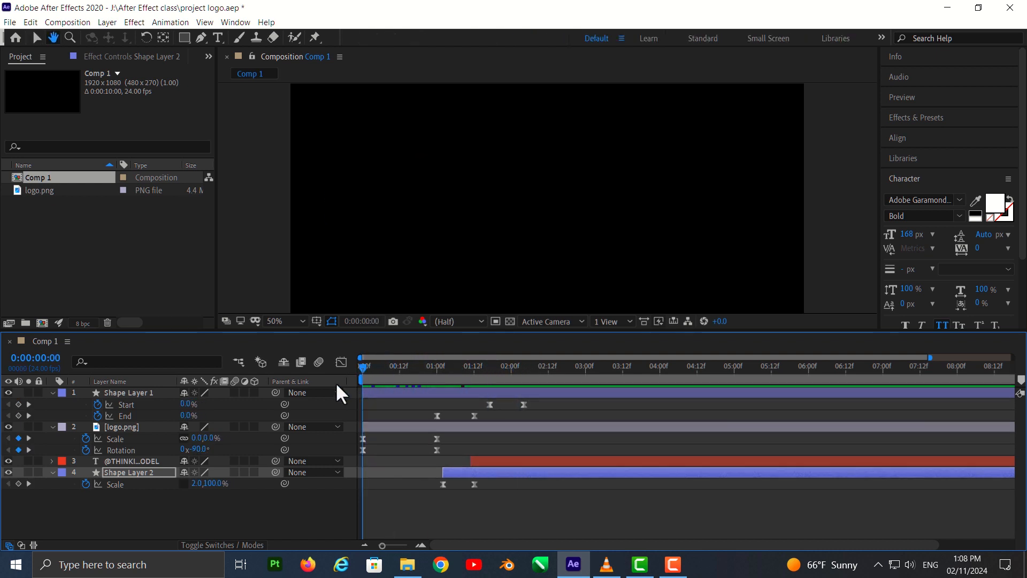
{"action": "key", "text": "space"}
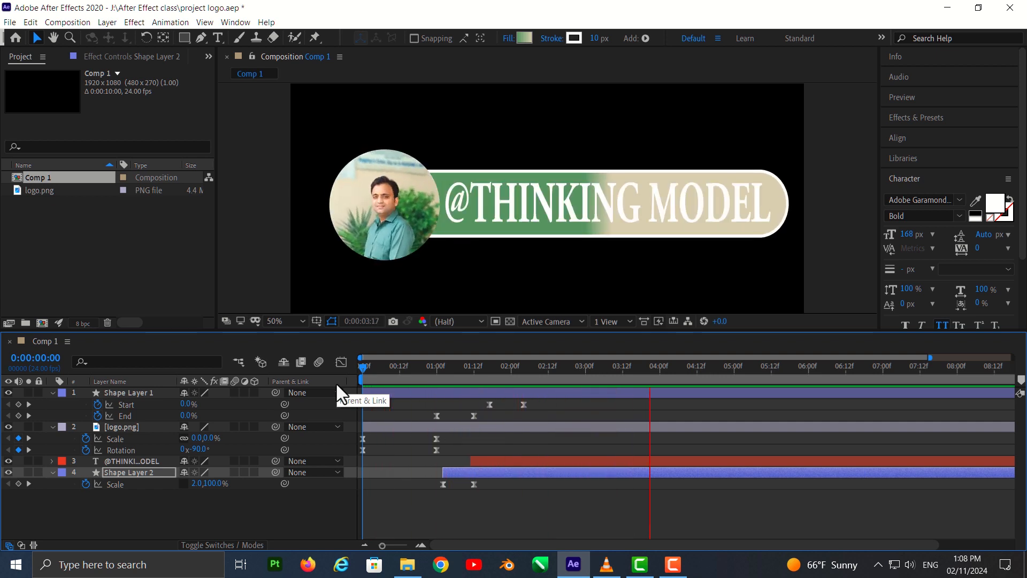
{"action": "key", "text": "space"}
{"action": "key", "text": "F9"}
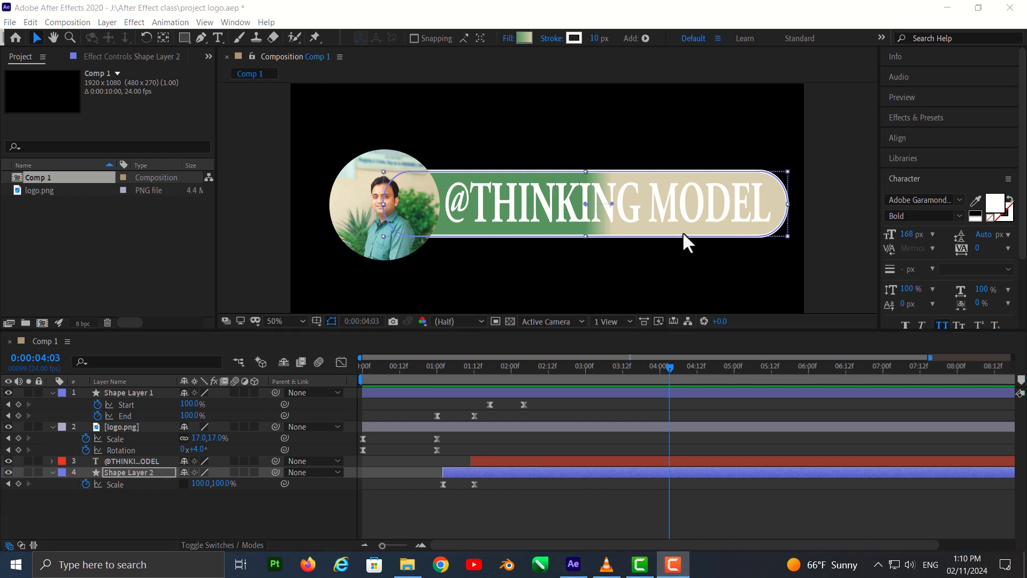
Move the gradient's end point to near the far end of the bar under the final L, and preview the animation from the start.
{"action": "left_click", "coordinate": [611, 200]}
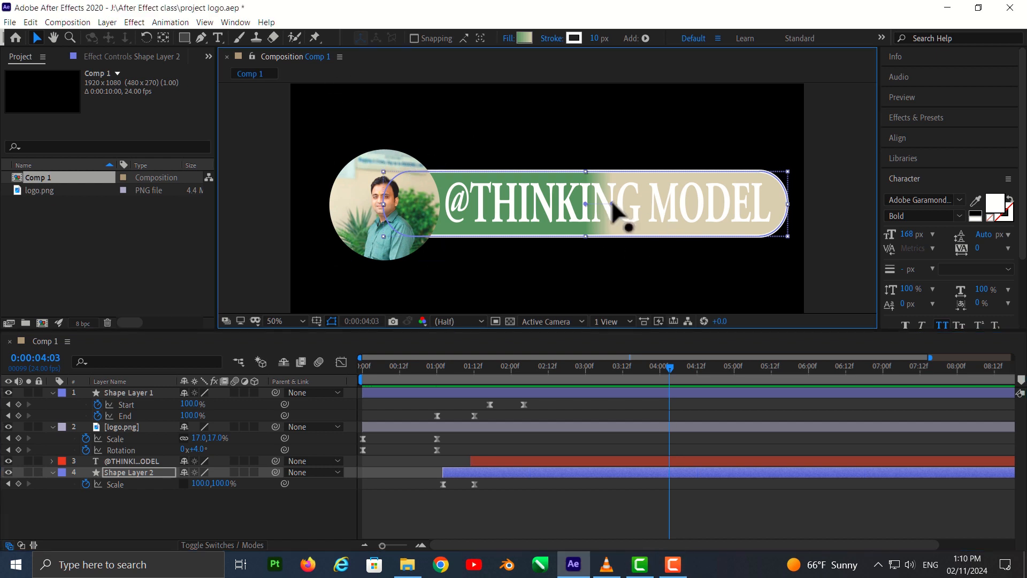
{"action": "left_click_drag", "start_coordinate": [635, 203], "coordinate": [754, 218]}
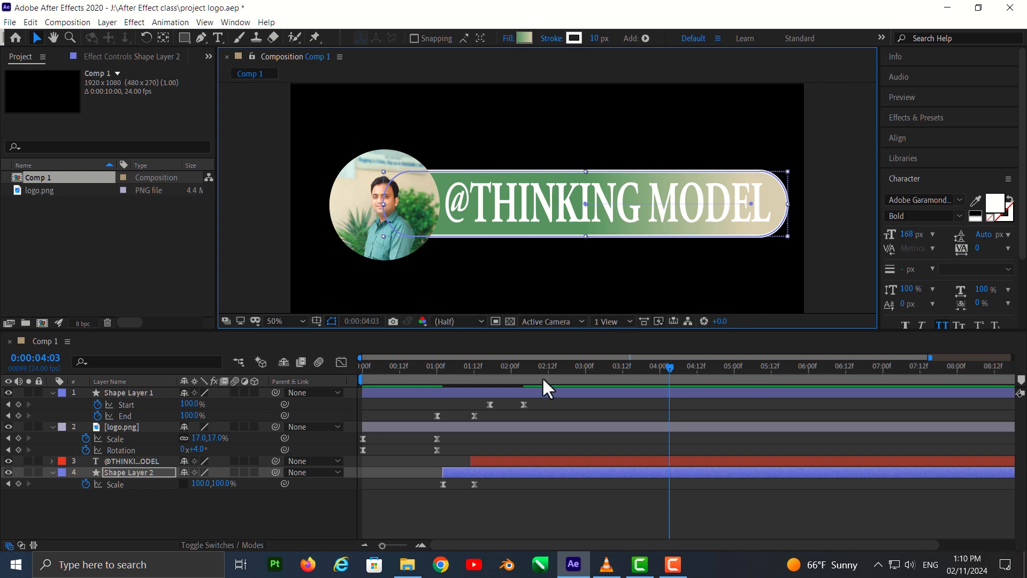
{"action": "left_click_drag", "start_coordinate": [672, 365], "coordinate": [358, 398]}
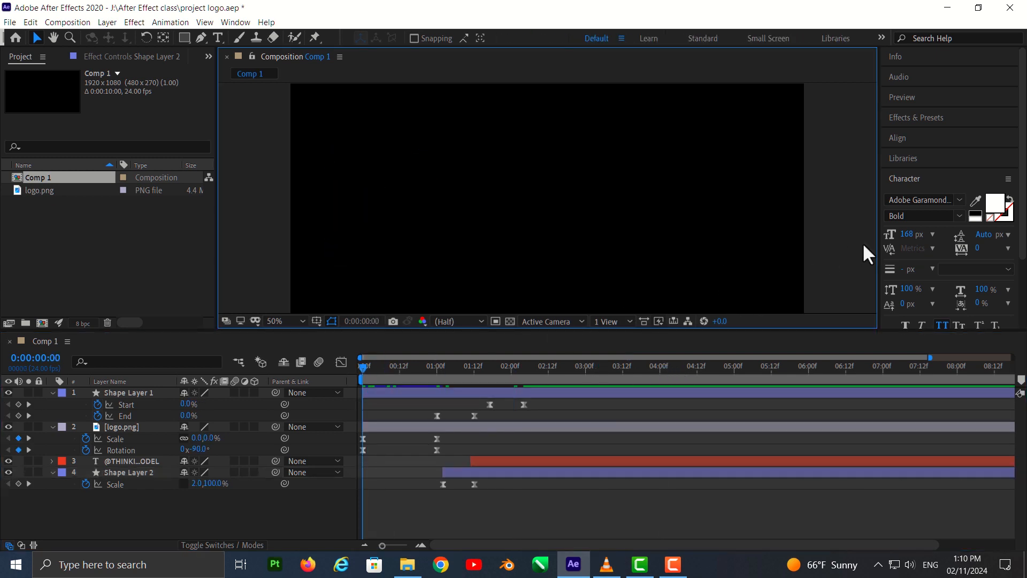
{"action": "key", "text": "space"}
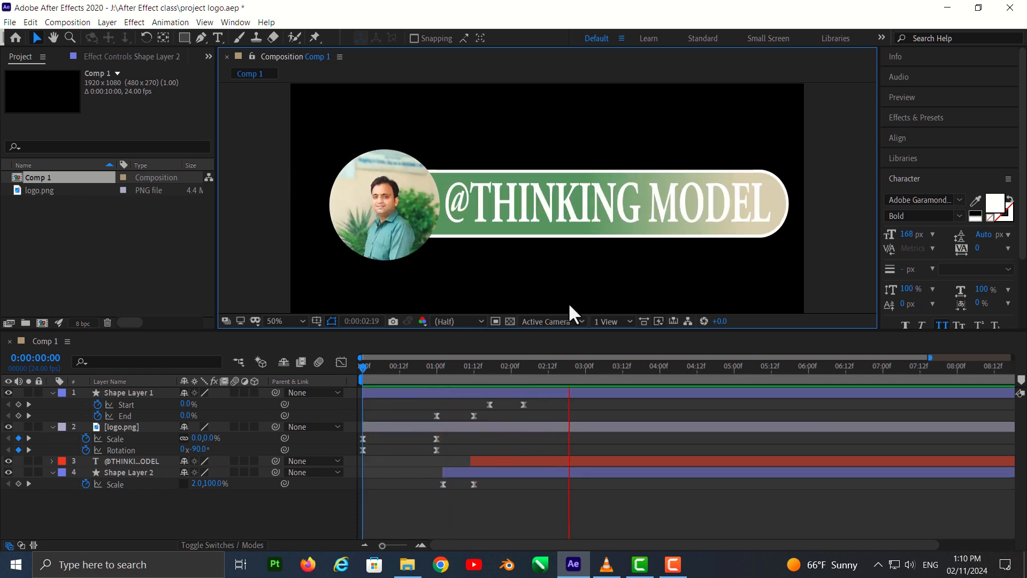
{"action": "left_click", "coordinate": [617, 367]}
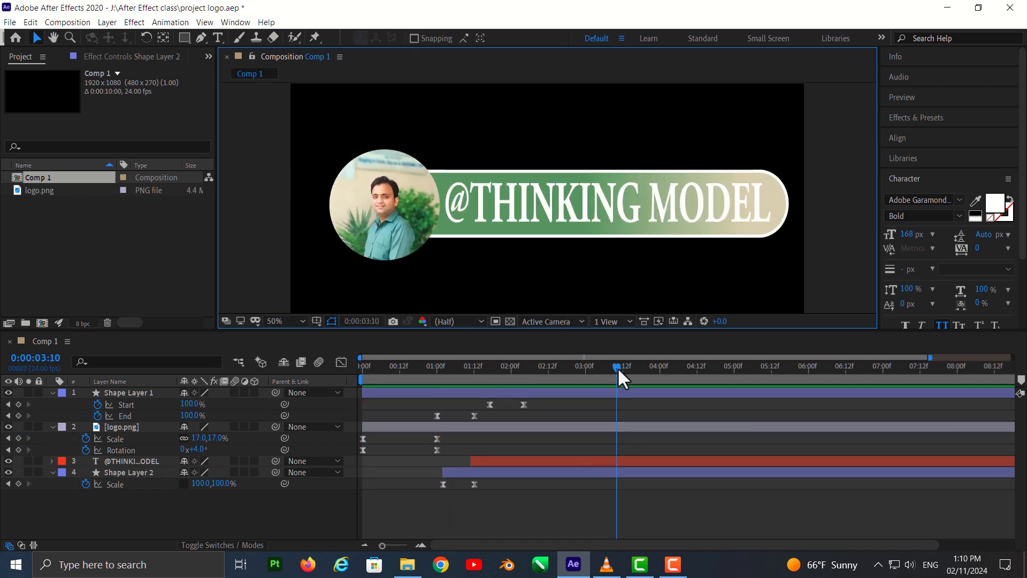
{"action": "left_click_drag", "start_coordinate": [617, 367], "coordinate": [529, 388]}
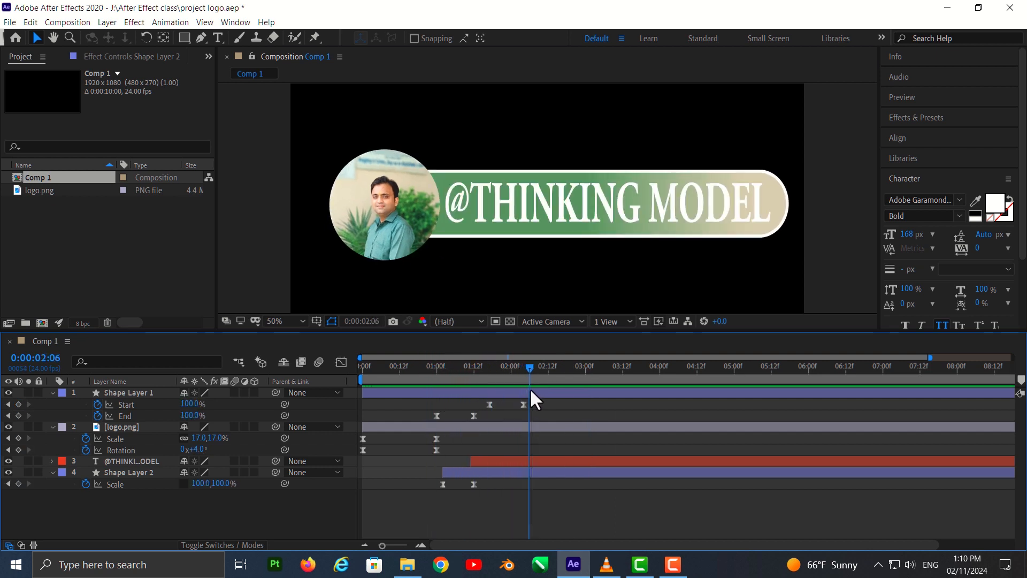
Switch to VLC and review how the logo in Transparent logo.mov animates in and out.
{"action": "left_click", "coordinate": [611, 572]}
{"action": "key", "text": "space"}
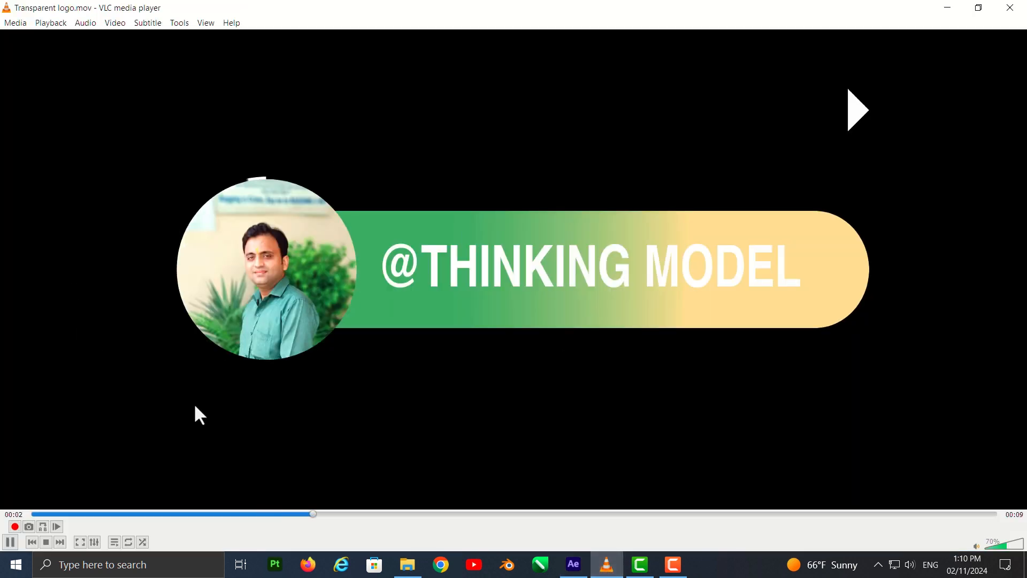
{"action": "key", "text": "space"}
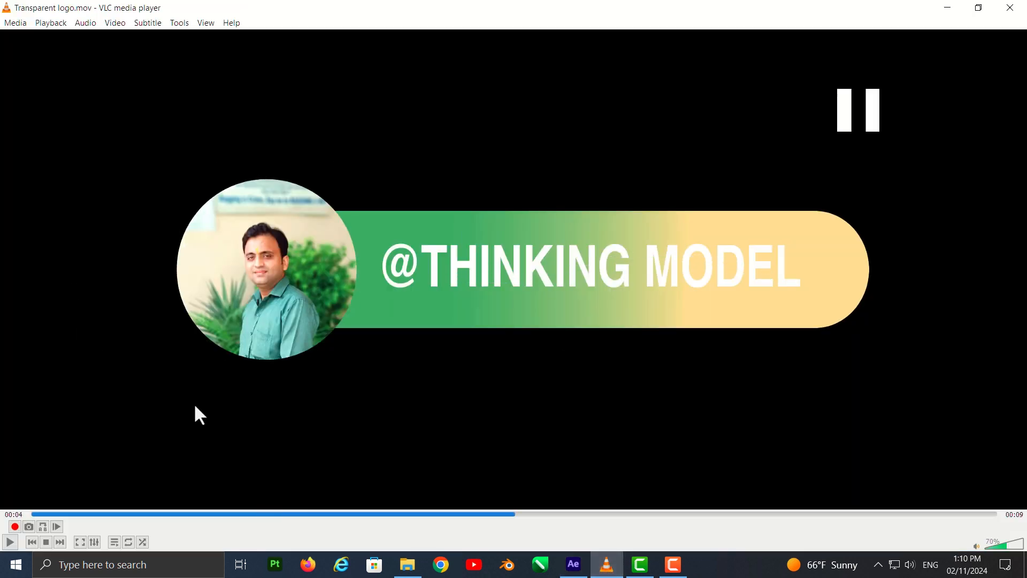
{"action": "left_click", "coordinate": [255, 513]}
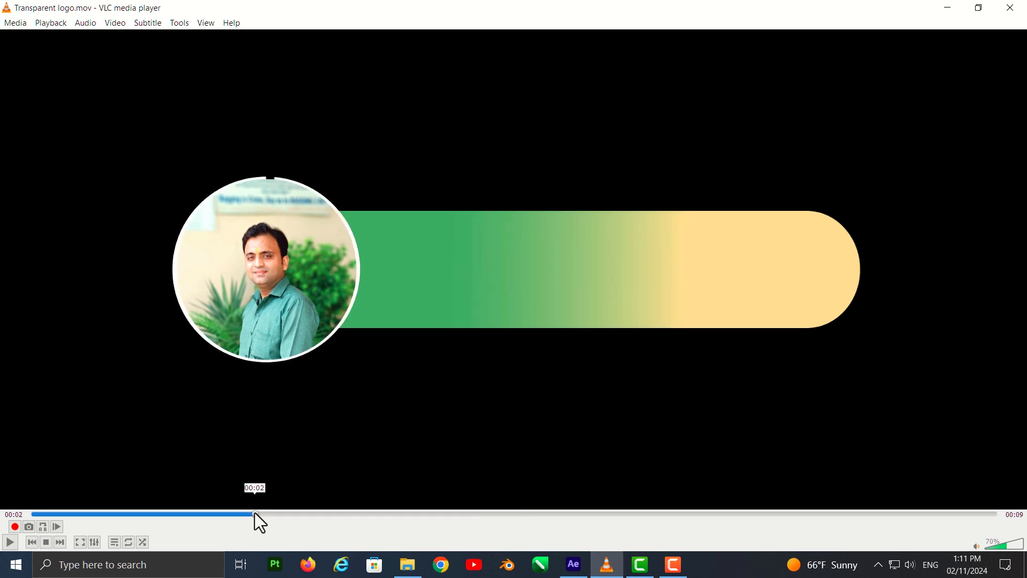
{"action": "key", "text": "space"}
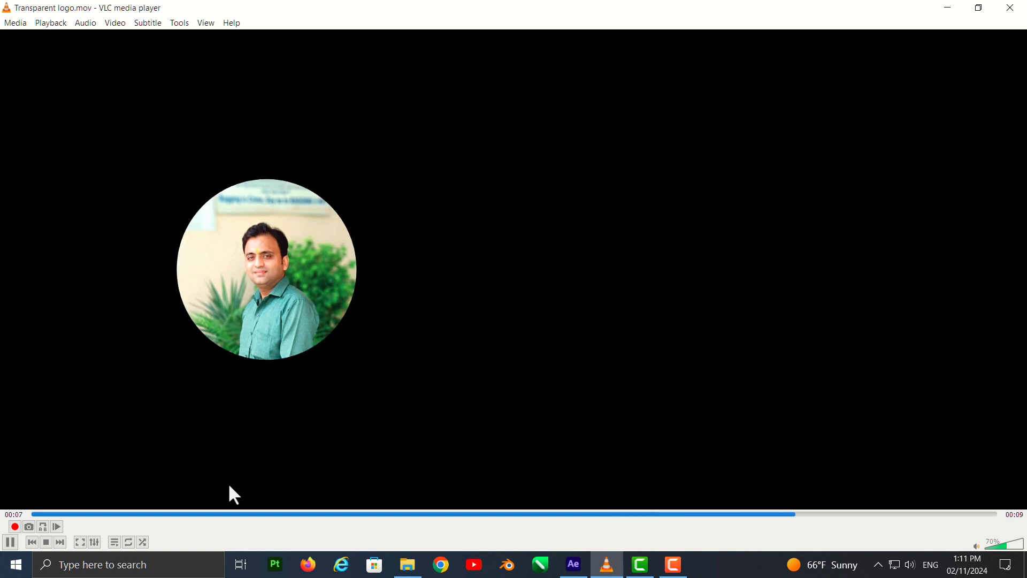
{"action": "key", "text": "space"}
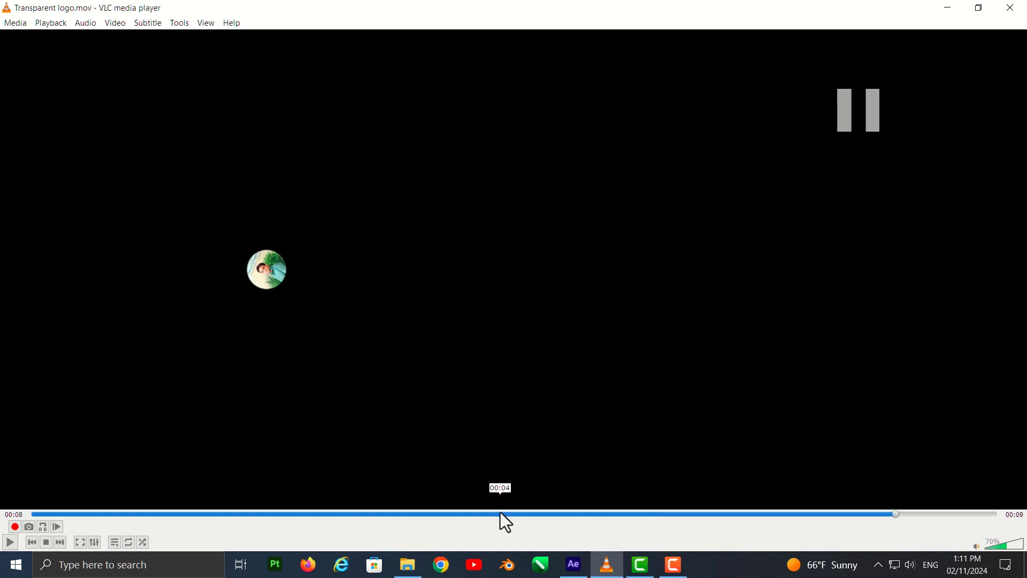
Switch back to After Effects and check the logo at 0:00:01:22.
{"action": "left_click", "coordinate": [573, 566]}
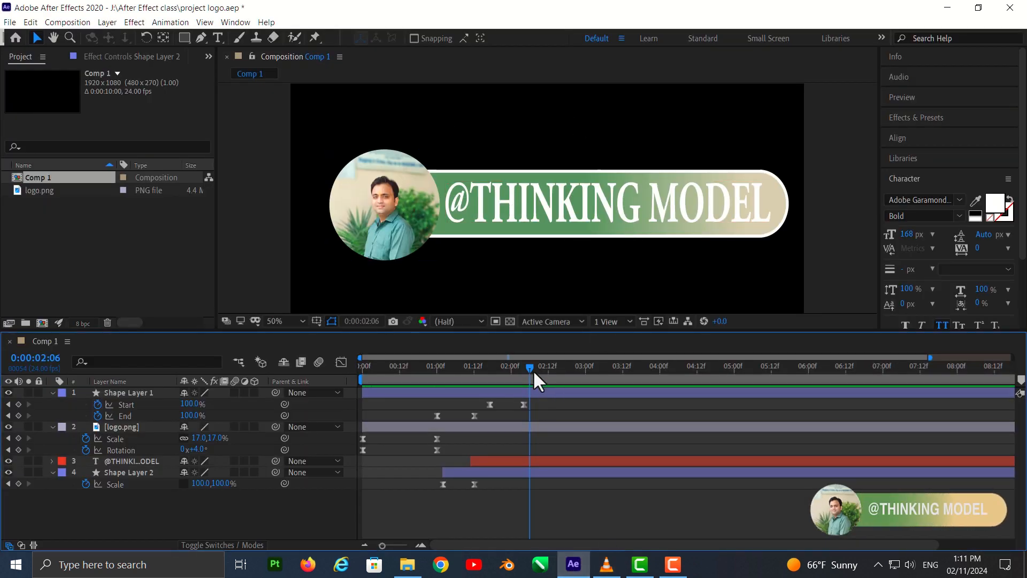
{"action": "mouse_move", "coordinate": [514, 369]}
{"action": "left_mouse_down"}
{"action": "mouse_move", "coordinate": [441, 369]}
{"action": "mouse_move", "coordinate": [521, 371]}
{"action": "mouse_move", "coordinate": [504, 367]}
{"action": "left_mouse_up"}
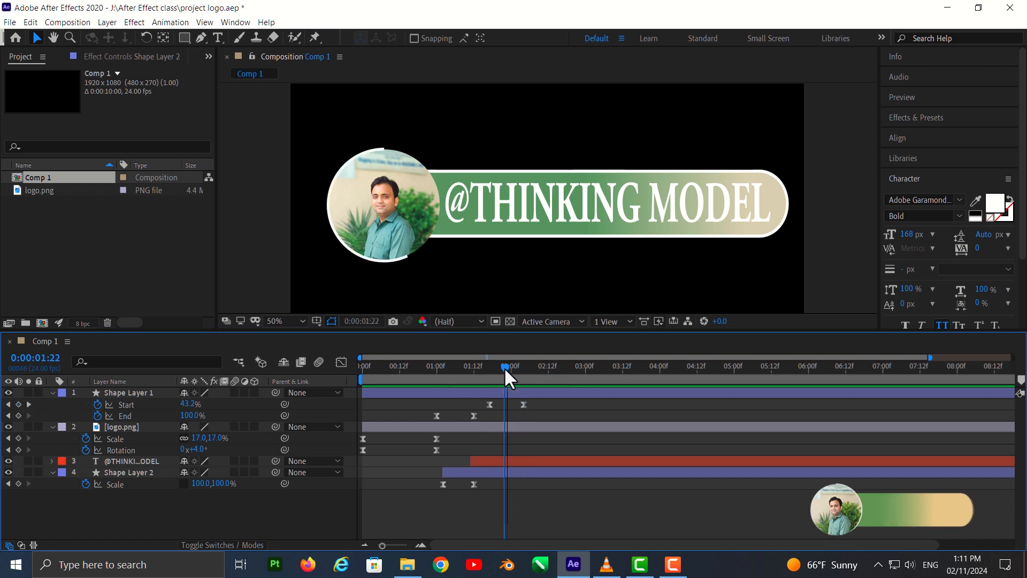
Collapse the revealed keyframe properties of Shape Layer 1, logo.png and Shape Layer 2 in the timeline.
{"action": "left_click", "coordinate": [66, 445]}
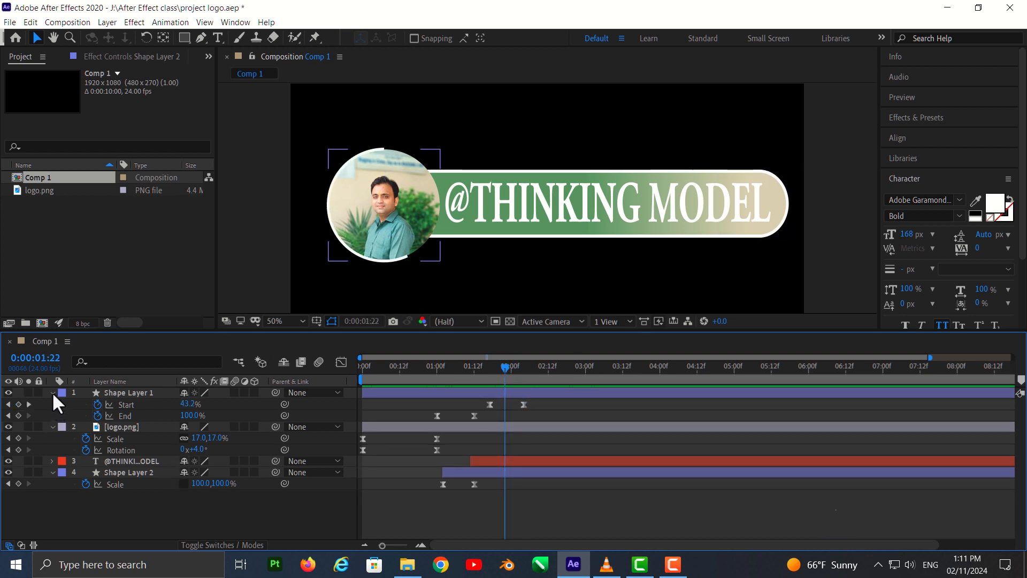
{"action": "left_click", "coordinate": [52, 392]}
{"action": "left_click", "coordinate": [52, 405]}
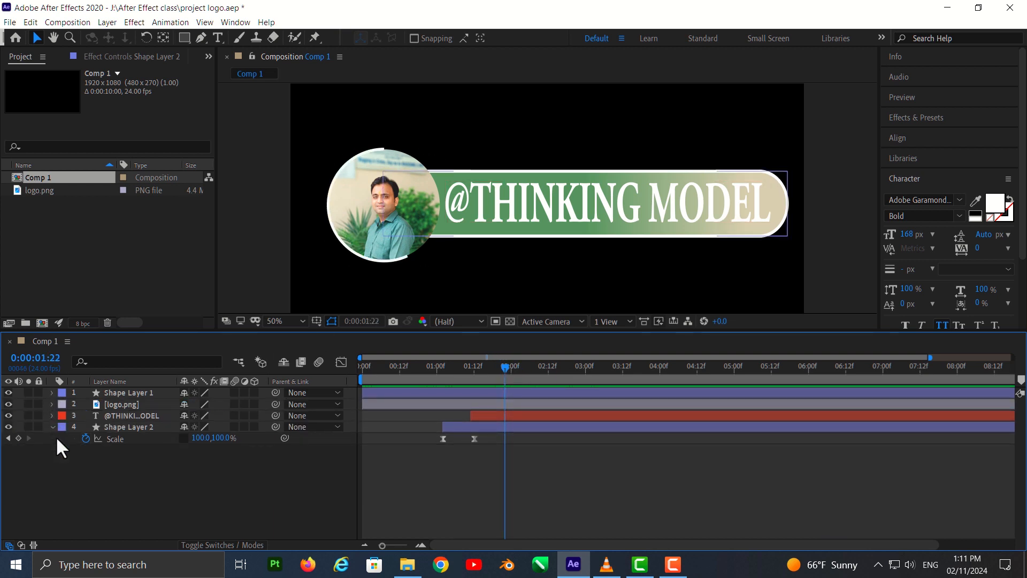
{"action": "left_click", "coordinate": [53, 426]}
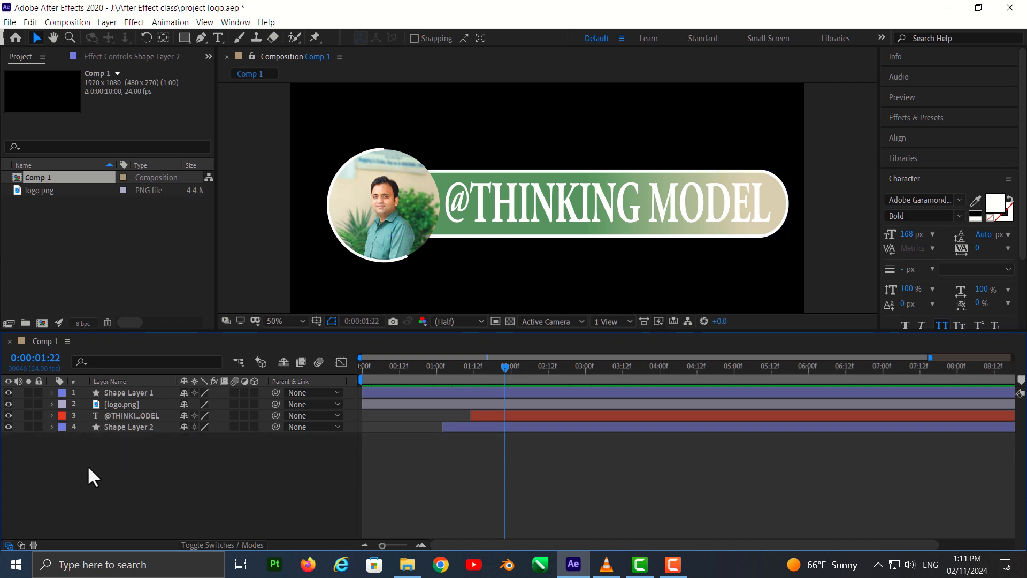
{"action": "left_click", "coordinate": [202, 39]}
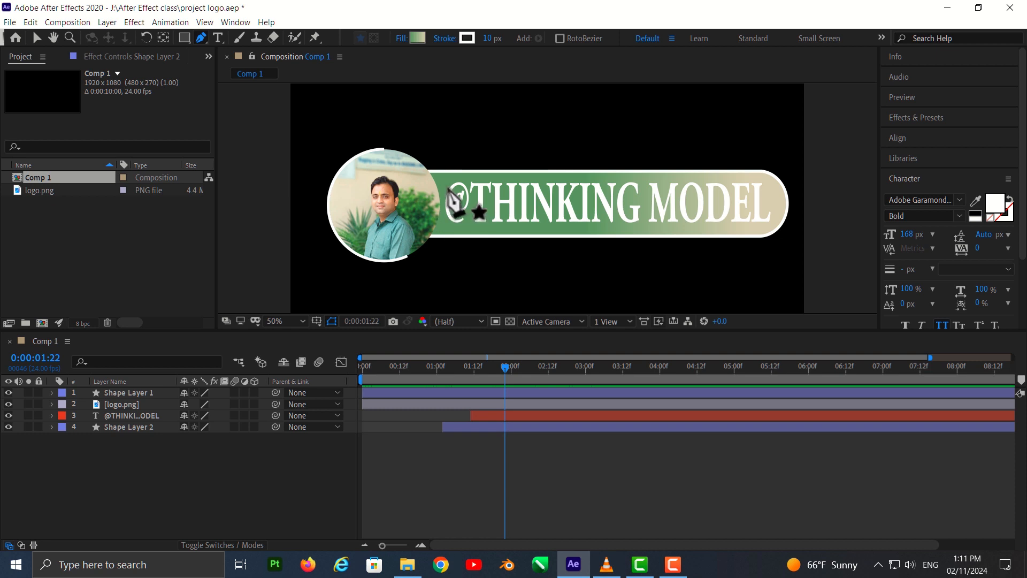
{"action": "left_click", "coordinate": [447, 186]}
{"action": "left_click_drag", "start_coordinate": [616, 221], "coordinate": [708, 196]}
{"action": "left_click_drag", "start_coordinate": [778, 185], "coordinate": [829, 191]}
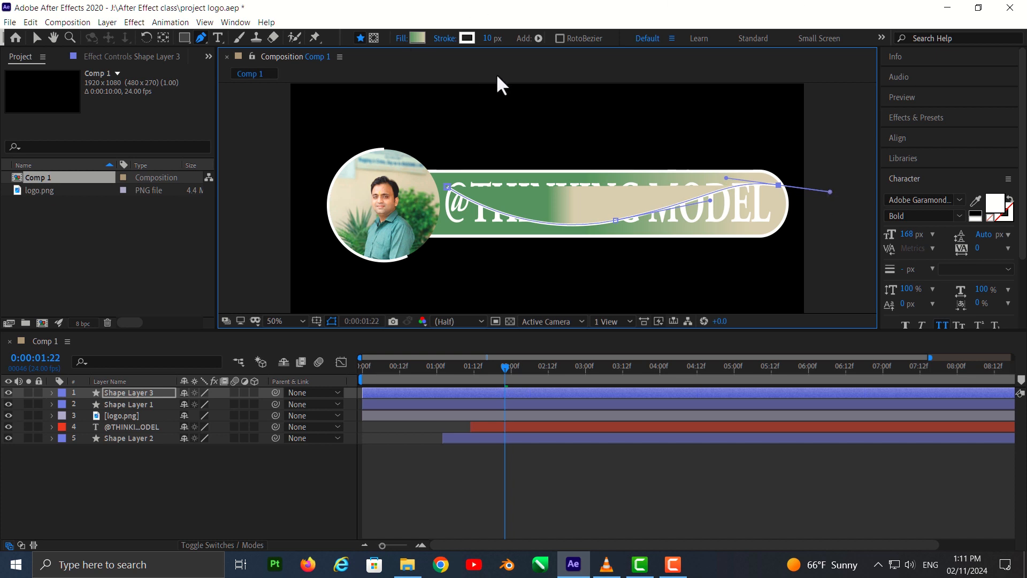
{"action": "left_click", "coordinate": [408, 43]}
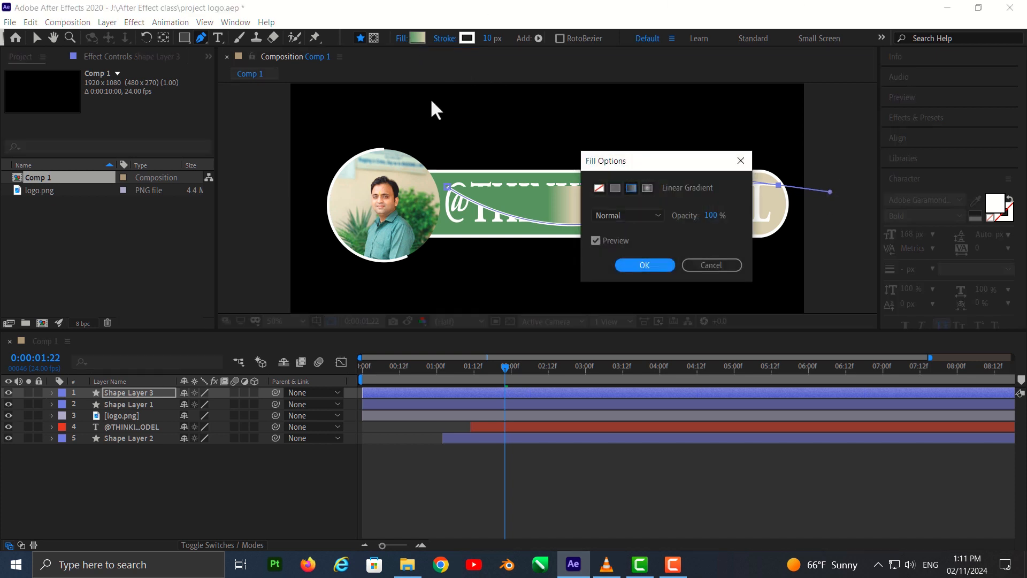
{"action": "left_click", "coordinate": [599, 188]}
{"action": "left_click", "coordinate": [633, 265]}
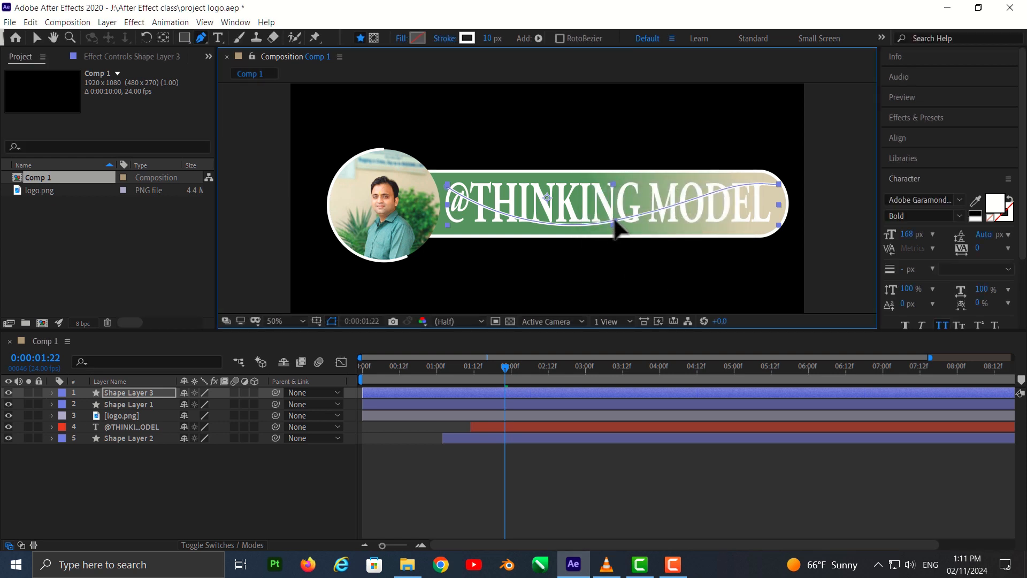
Reshape the wavy path by raising its middle point to mid-text height and slightly lowering its end point after the final L.
{"action": "left_click_drag", "start_coordinate": [614, 229], "coordinate": [601, 202]}
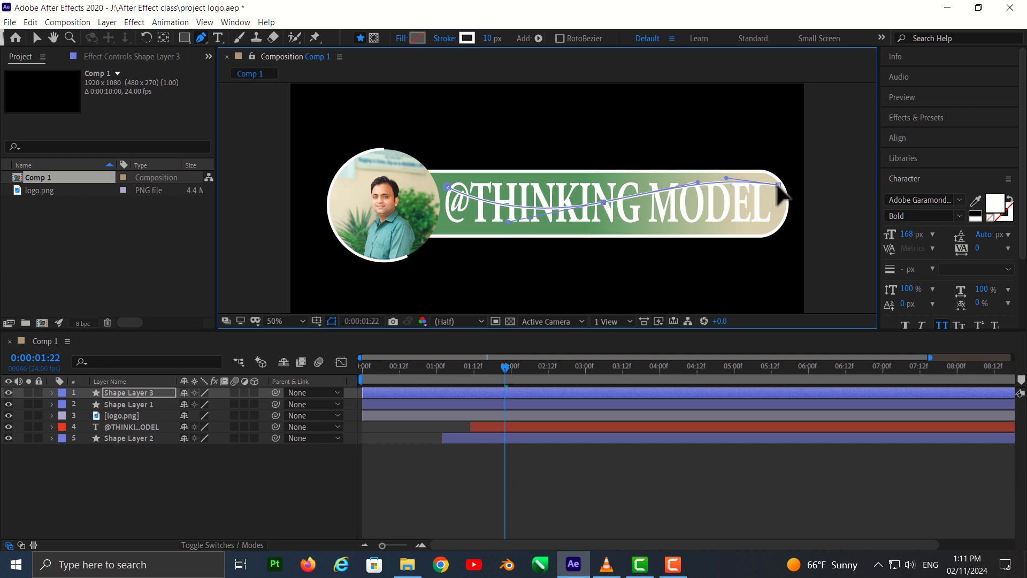
{"action": "left_click_drag", "start_coordinate": [778, 185], "coordinate": [775, 201]}
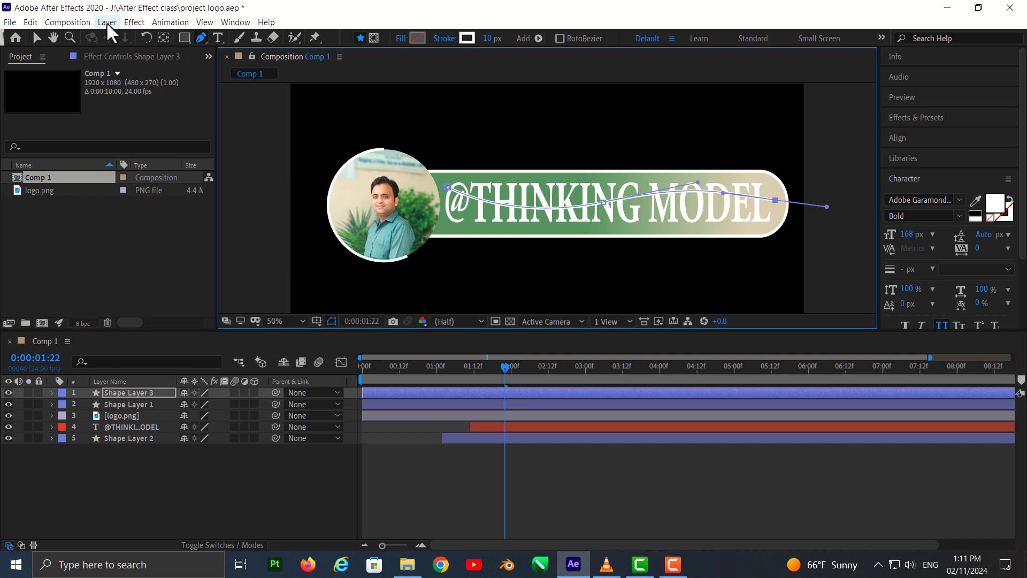
{"action": "left_click", "coordinate": [36, 37]}
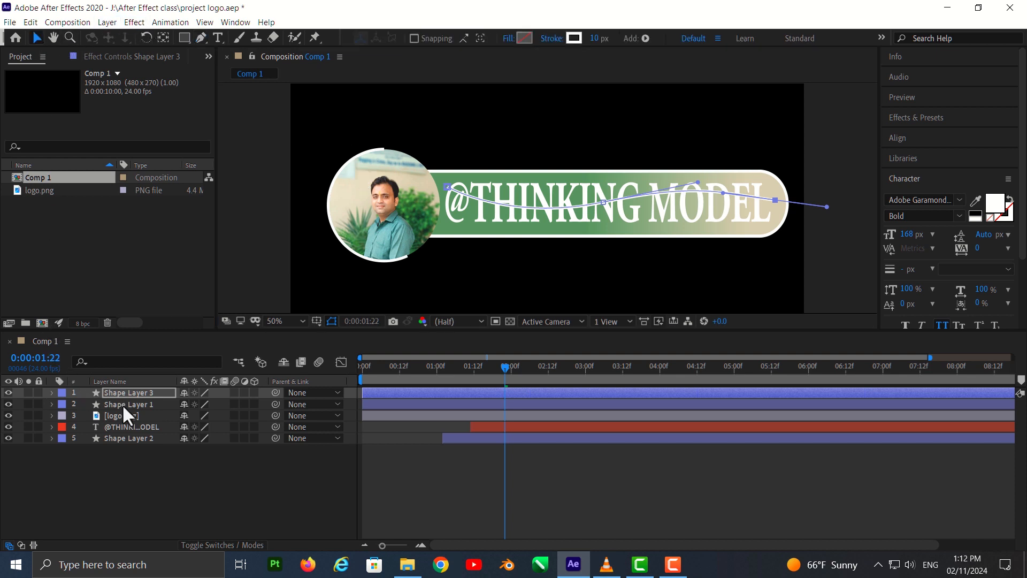
Set the Line Cap of Stroke 1 in Shape Layer 1's Ellipse 1 to Round Cap.
{"action": "left_click", "coordinate": [122, 404]}
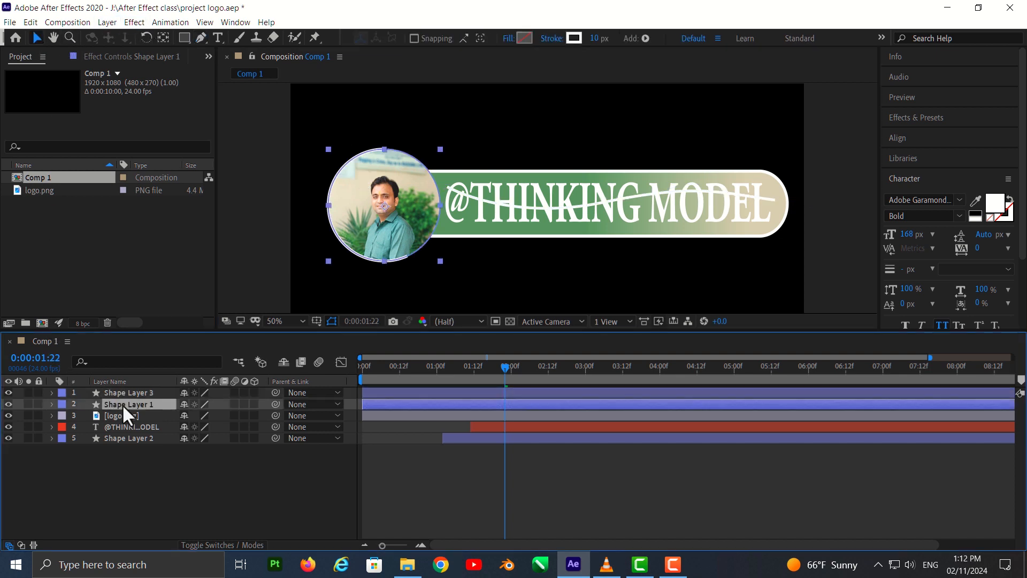
{"action": "left_click", "coordinate": [52, 405]}
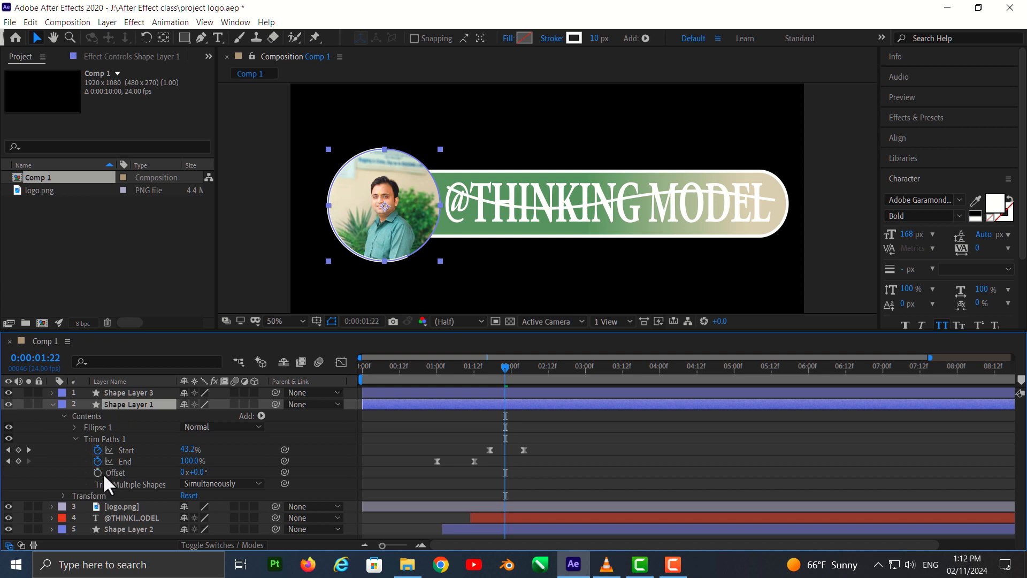
{"action": "left_click", "coordinate": [74, 427]}
{"action": "scroll", "coordinate": [200, 480], "scroll_direction": "down", "scroll_amount": 2}
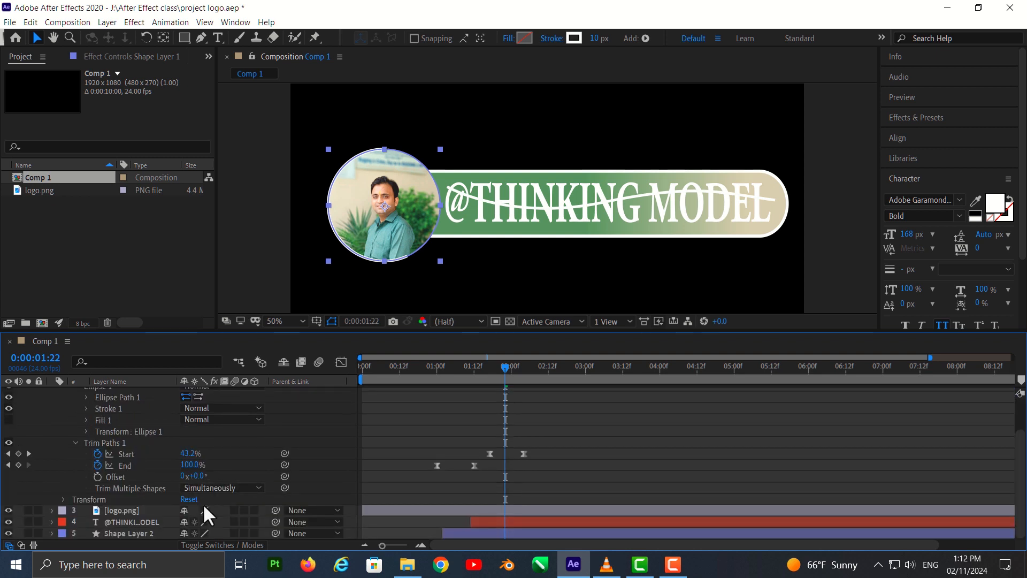
{"action": "scroll", "coordinate": [231, 429], "scroll_direction": "up", "scroll_amount": 2}
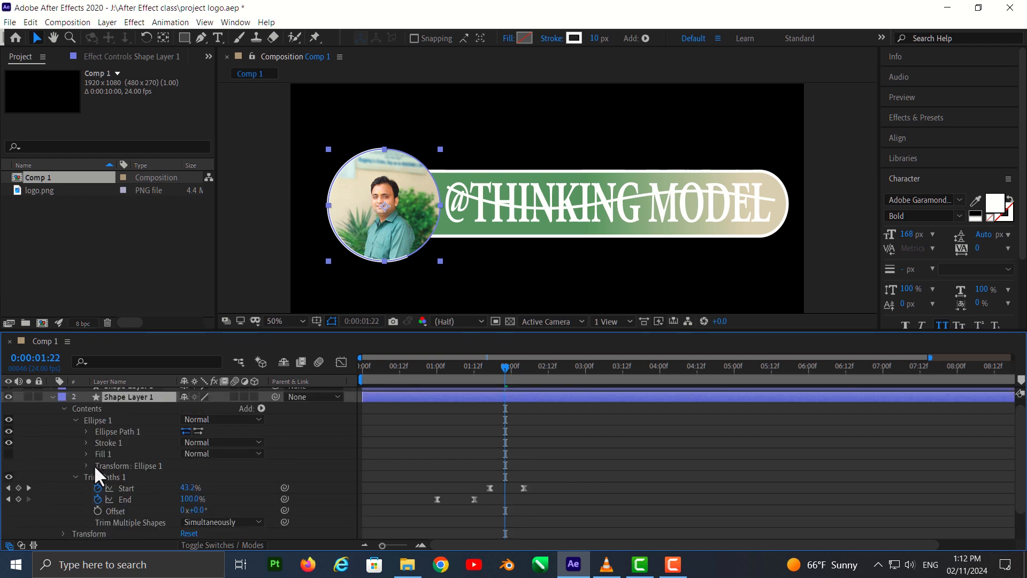
{"action": "left_click", "coordinate": [86, 452]}
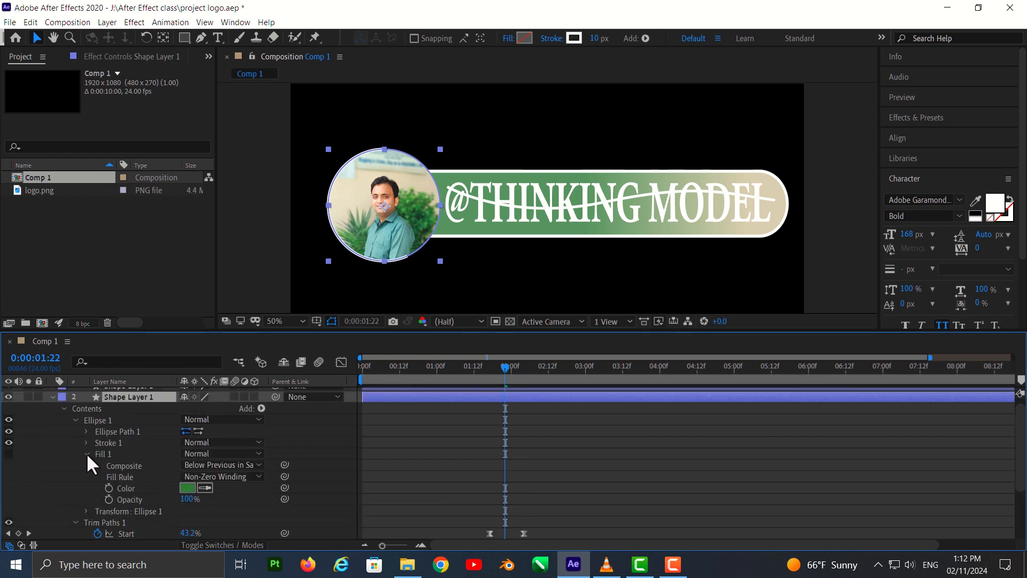
{"action": "left_click", "coordinate": [86, 452]}
{"action": "left_click", "coordinate": [86, 464]}
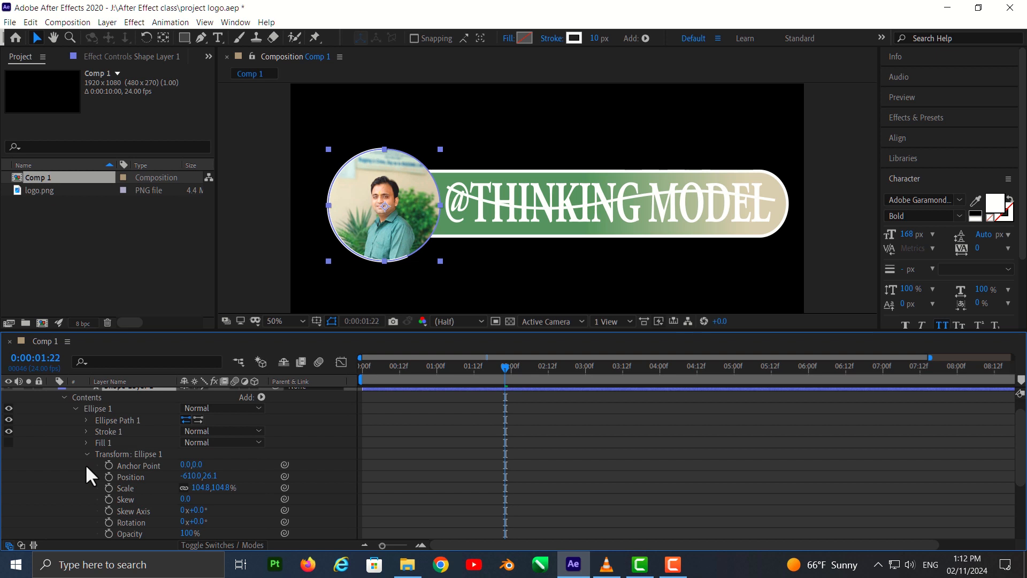
{"action": "left_click", "coordinate": [86, 431]}
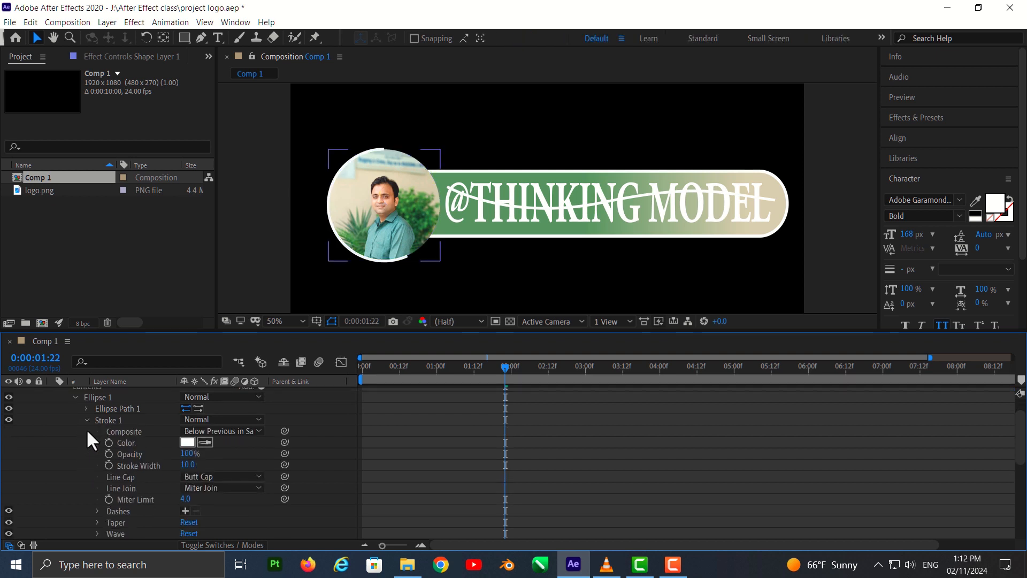
{"action": "left_click", "coordinate": [234, 480]}
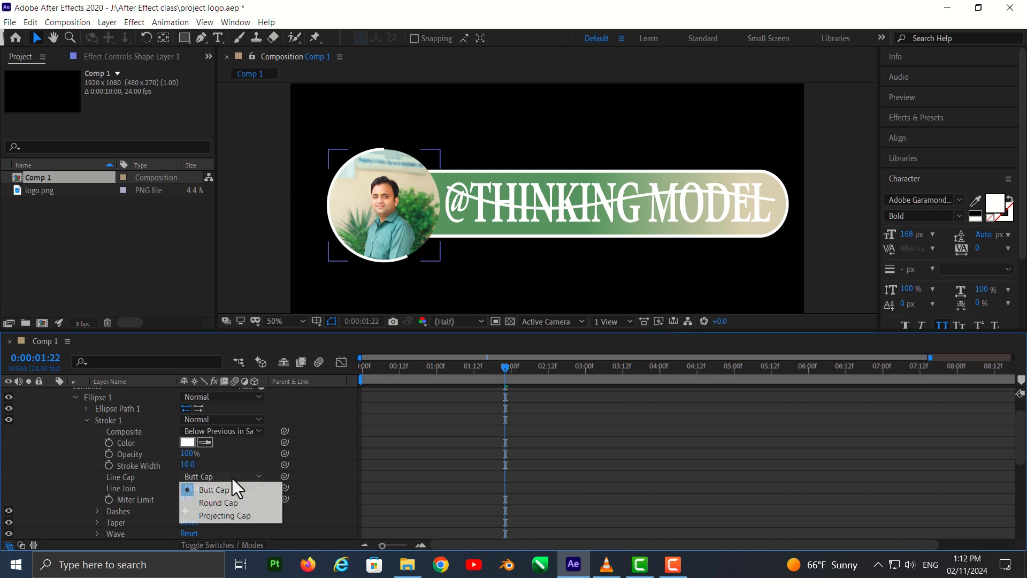
{"action": "left_click", "coordinate": [223, 505]}
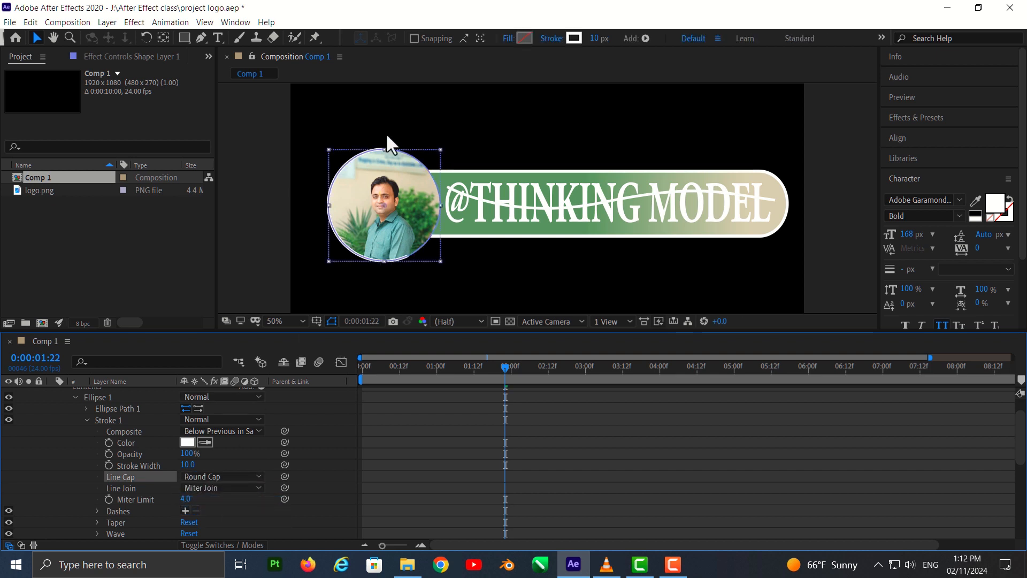
Inspect the trimmed end of the circular outline up close, try Butt Cap on its stroke, and restore Round Cap.
{"action": "scroll", "coordinate": [385, 139], "scroll_direction": "up", "scroll_amount": 3}
{"action": "scroll", "coordinate": [448, 259], "scroll_direction": "down", "scroll_amount": 4}
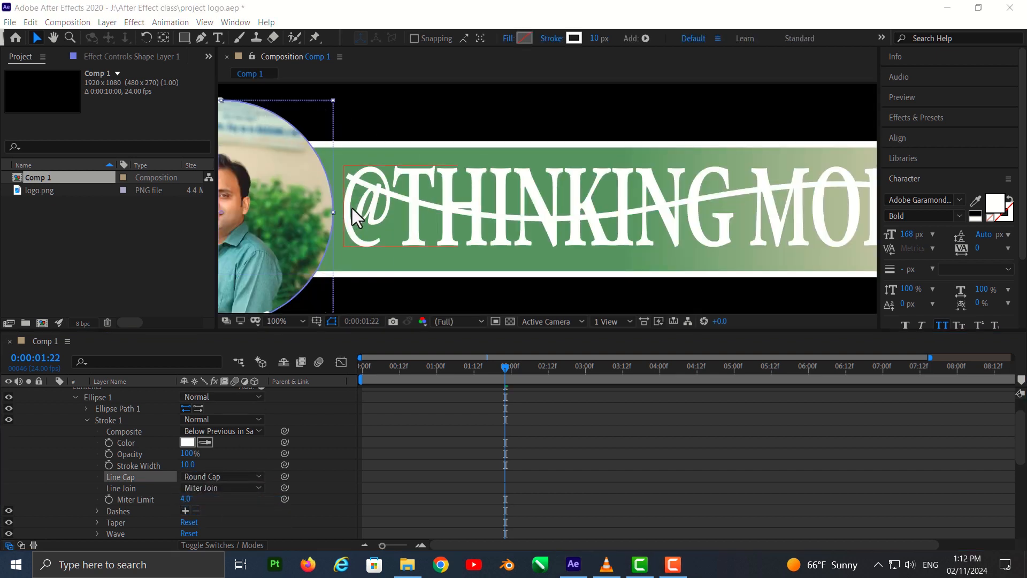
{"action": "scroll", "coordinate": [369, 289], "scroll_direction": "down", "scroll_amount": 2}
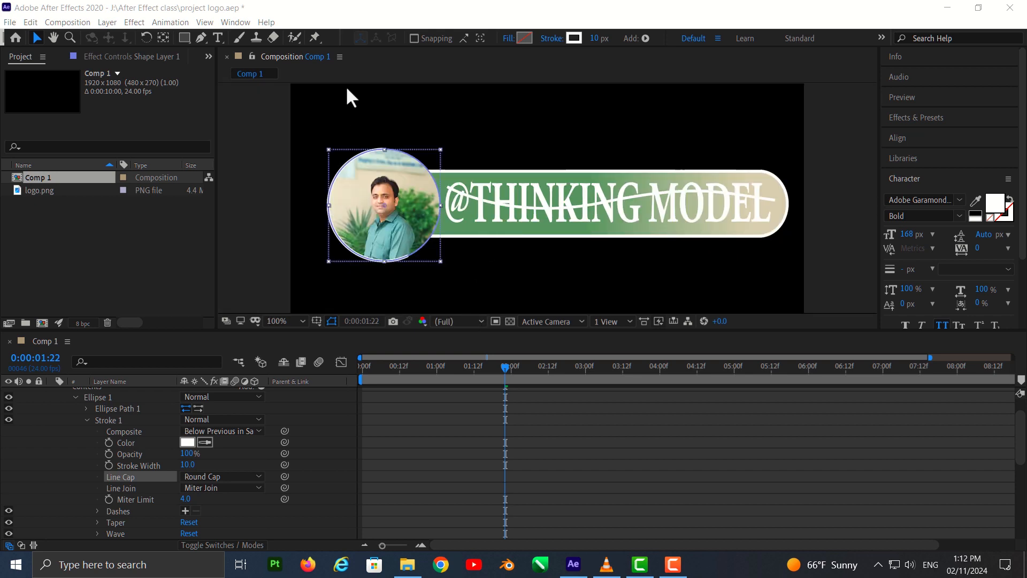
{"action": "scroll", "coordinate": [358, 137], "scroll_direction": "up", "scroll_amount": 4}
{"action": "left_click_drag", "start_coordinate": [359, 143], "coordinate": [867, 300]}
{"action": "left_click", "coordinate": [220, 476]}
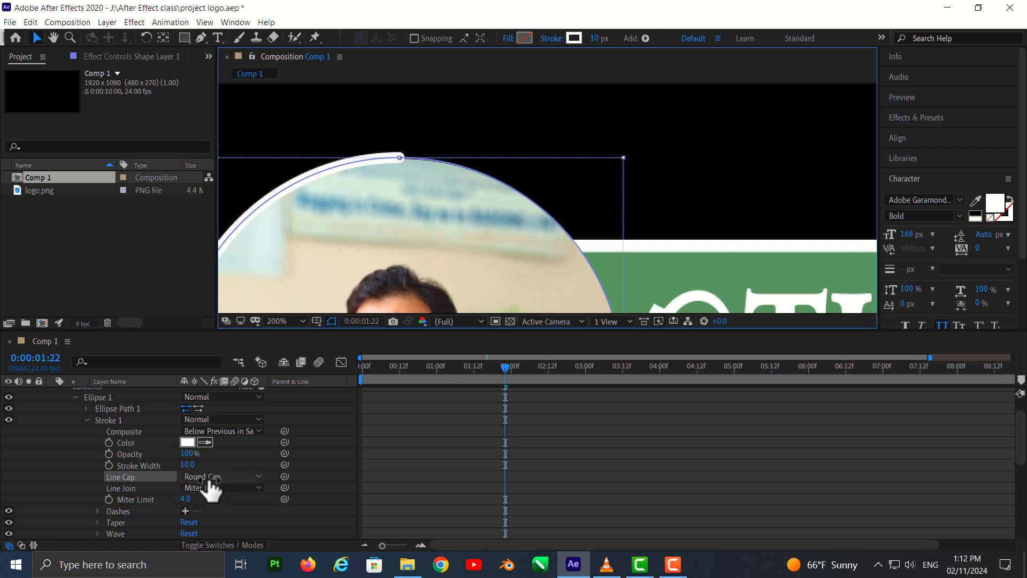
{"action": "left_click", "coordinate": [210, 488]}
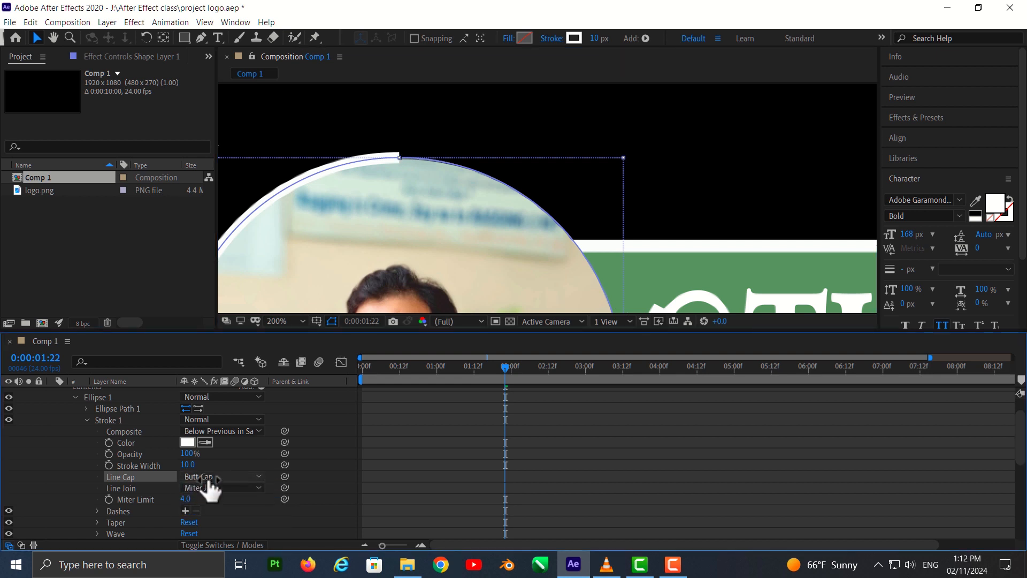
{"action": "left_click", "coordinate": [210, 478]}
{"action": "left_click", "coordinate": [213, 502]}
Try a stroke width of 42 on the circular outline and undo it.
{"action": "left_click", "coordinate": [86, 408]}
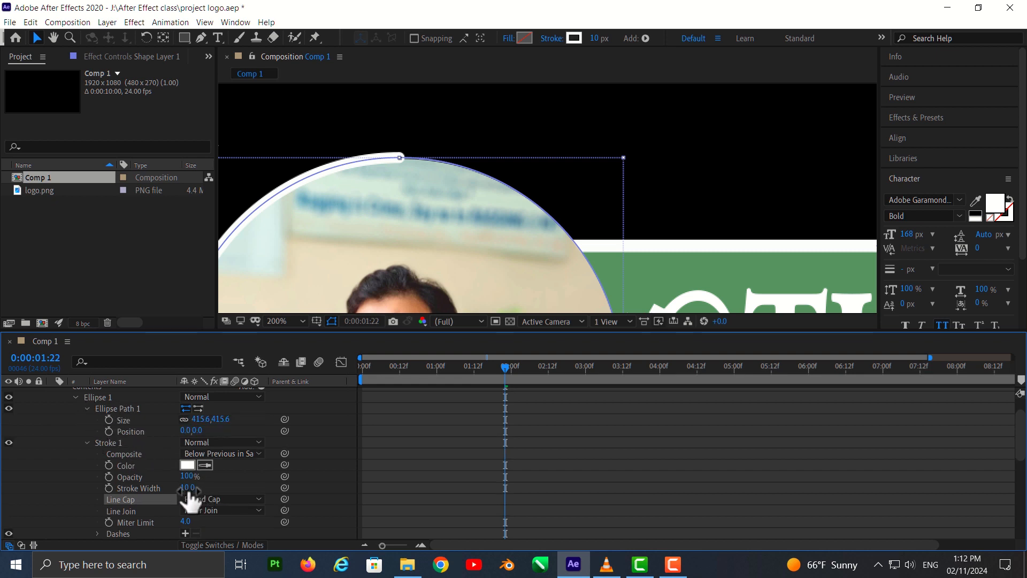
{"action": "left_click_drag", "start_coordinate": [188, 489], "coordinate": [208, 490]}
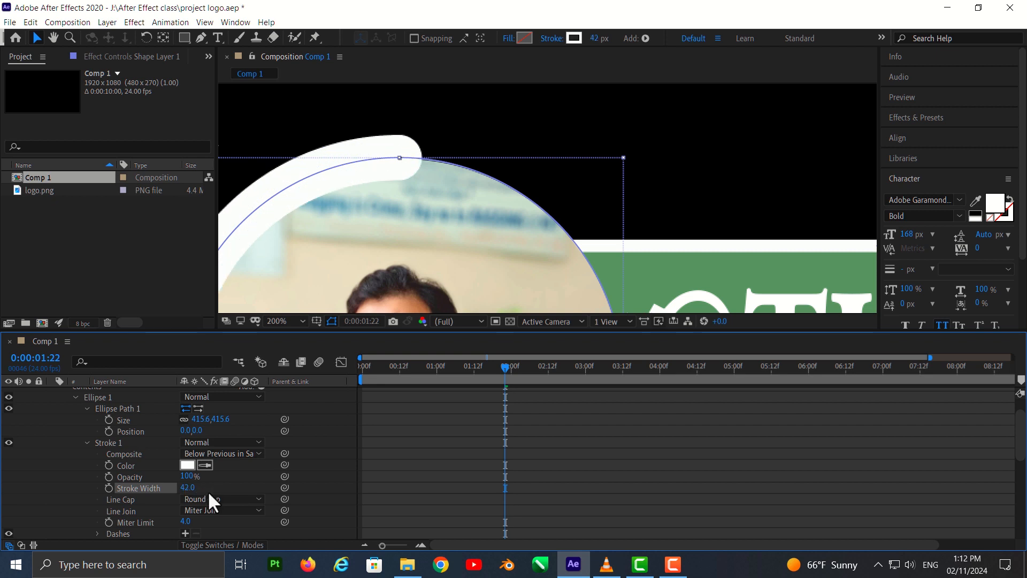
{"action": "key", "text": "ctrl+z"}
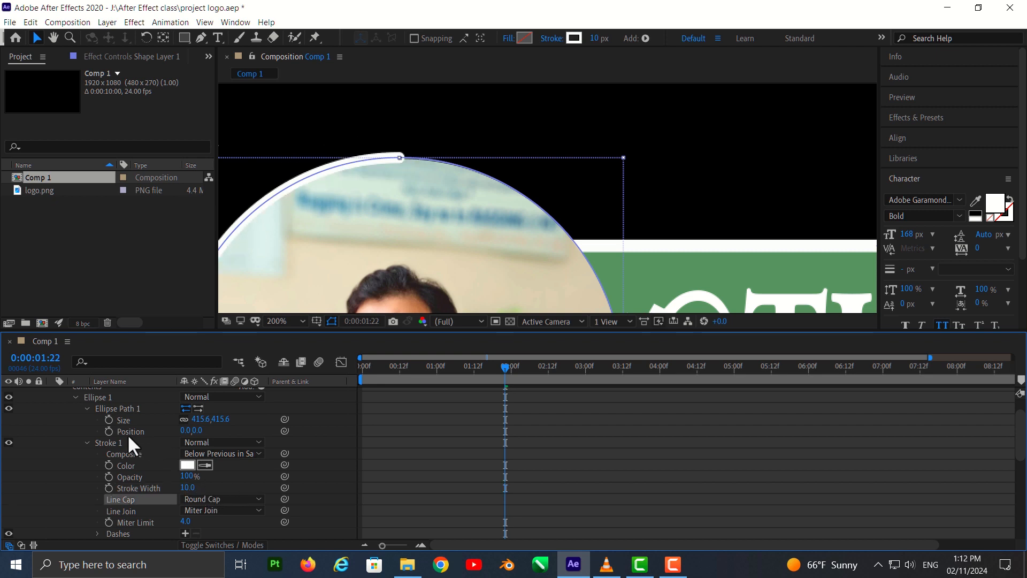
Collapse the Stroke 1, Transform and Ellipse 1 groups of Shape Layer 1 and the layer itself, and return to viewing the whole logo.
{"action": "left_click", "coordinate": [87, 442]}
{"action": "scroll", "coordinate": [165, 450], "scroll_direction": "down", "scroll_amount": 3}
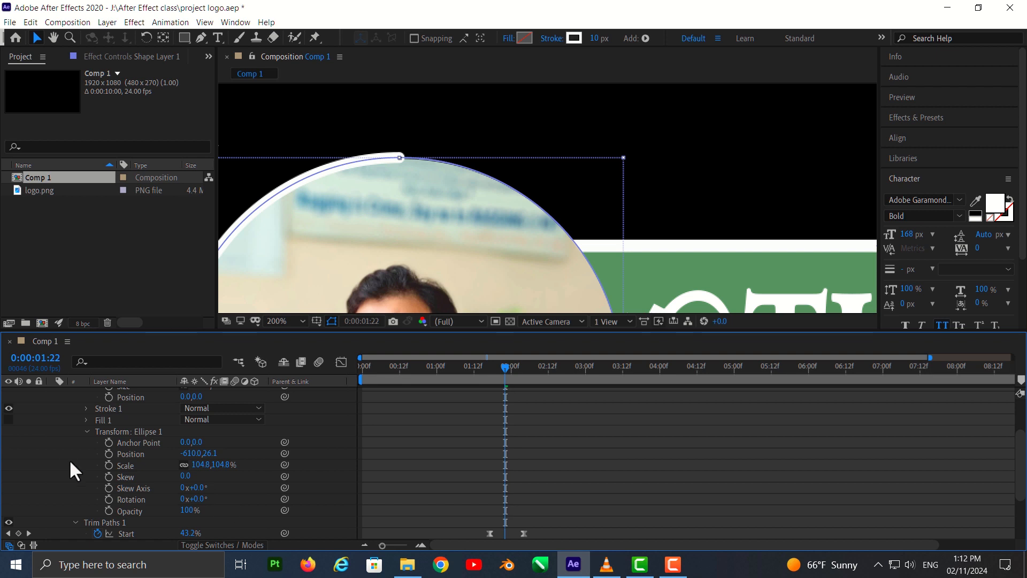
{"action": "left_click", "coordinate": [87, 431]}
{"action": "scroll", "coordinate": [60, 422], "scroll_direction": "up", "scroll_amount": 3}
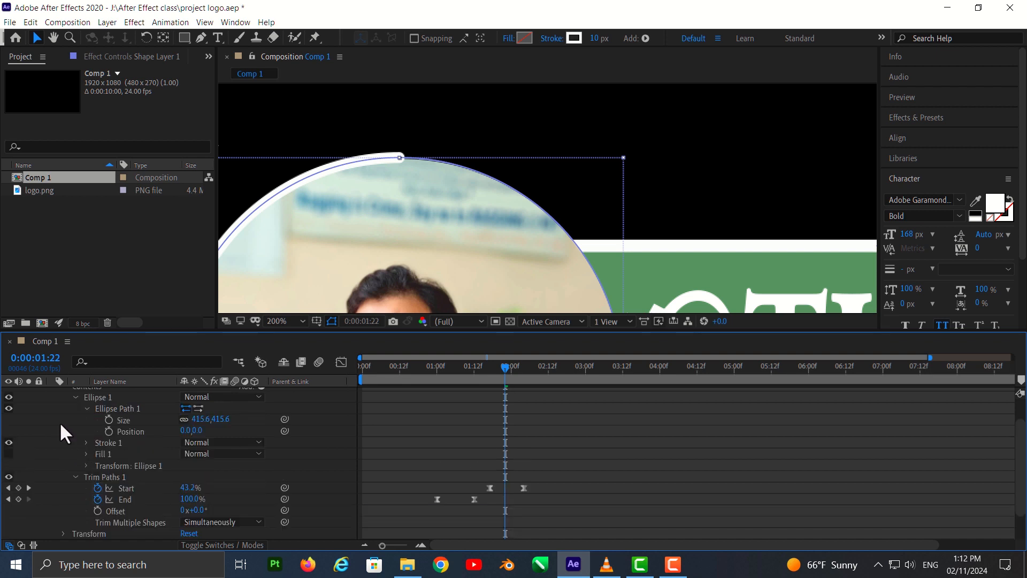
{"action": "left_click", "coordinate": [76, 399]}
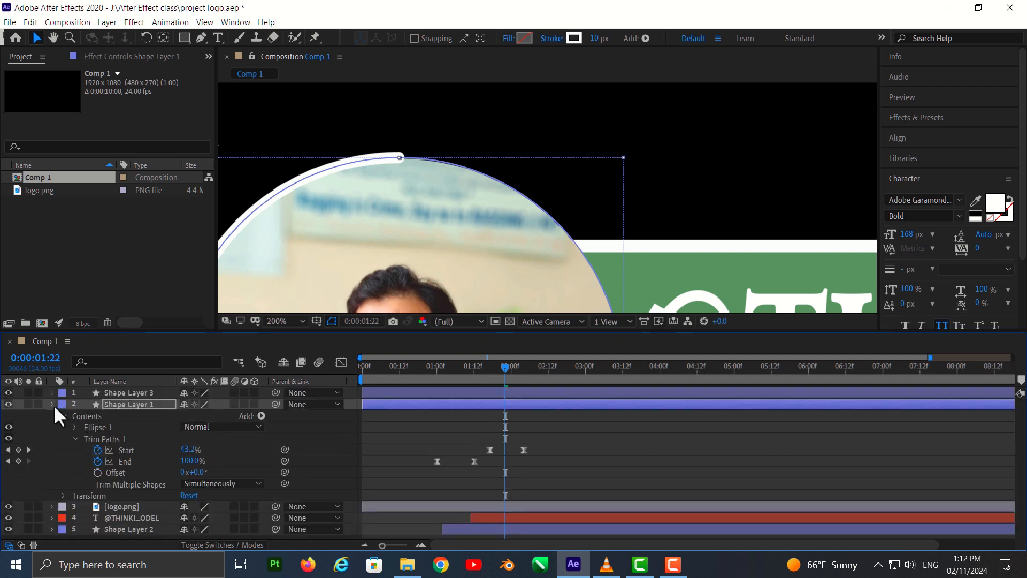
{"action": "left_click", "coordinate": [52, 404]}
{"action": "scroll", "coordinate": [598, 188], "scroll_direction": "down", "scroll_amount": 6}
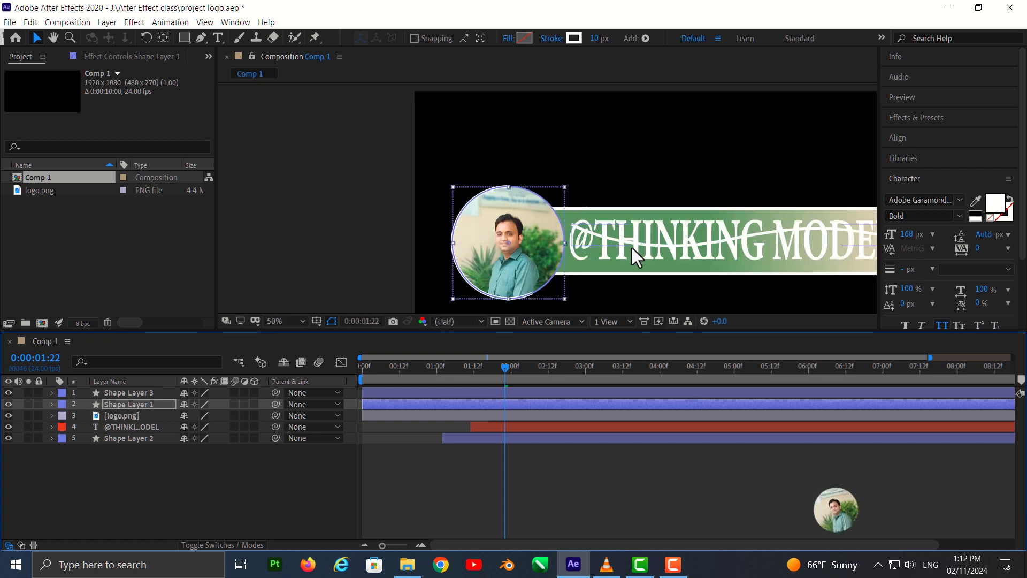
{"action": "key", "text": "h"}
{"action": "left_click_drag", "start_coordinate": [612, 250], "coordinate": [562, 225]}
{"action": "key", "text": "v"}
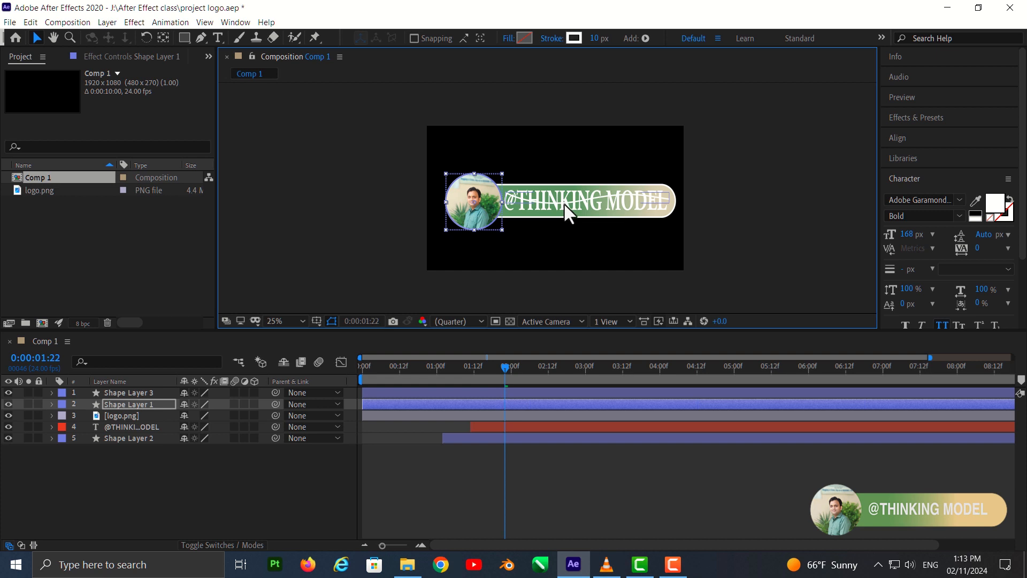
Examine the gradient bar in Shape Layer 2 up close, along with its Contents and Transform properties.
{"action": "left_click", "coordinate": [174, 439]}
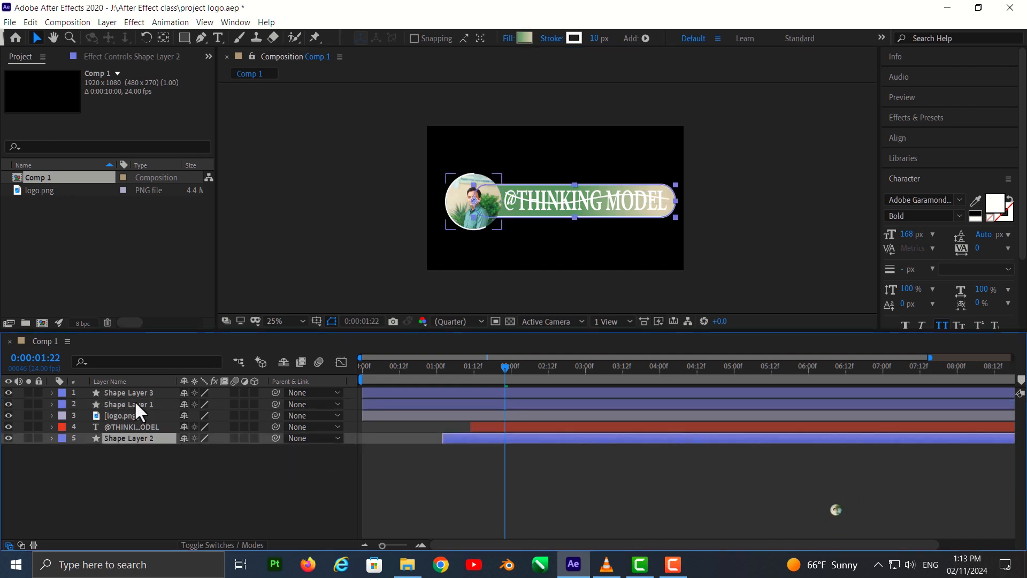
{"action": "key", "text": "slash"}
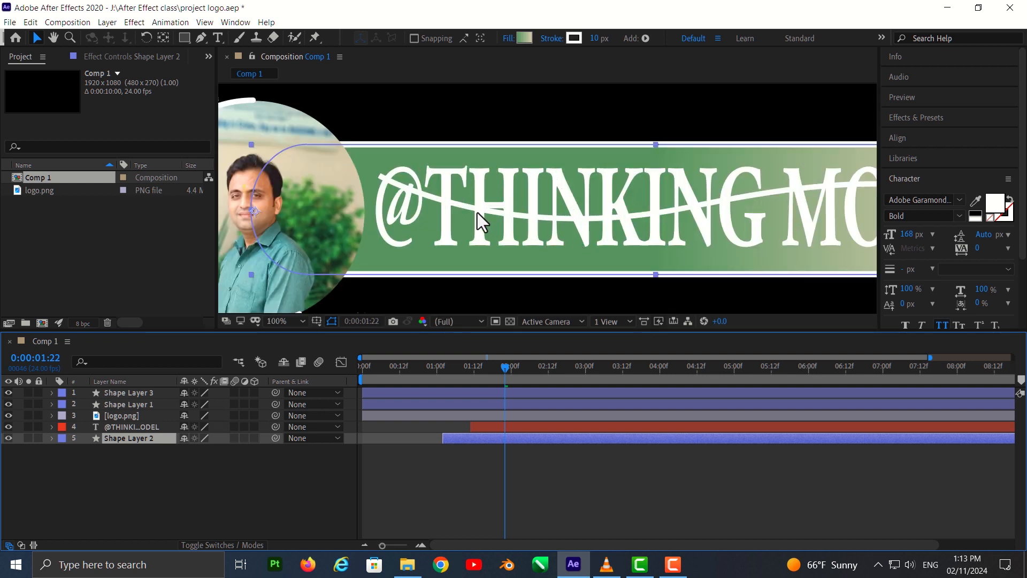
{"action": "key", "text": "comma"}
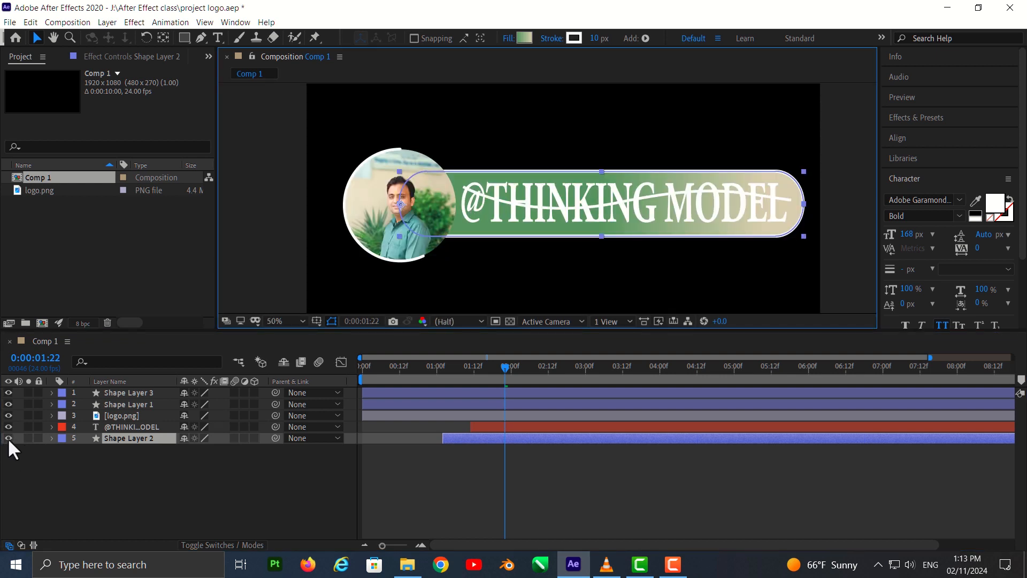
{"action": "left_click", "coordinate": [51, 438]}
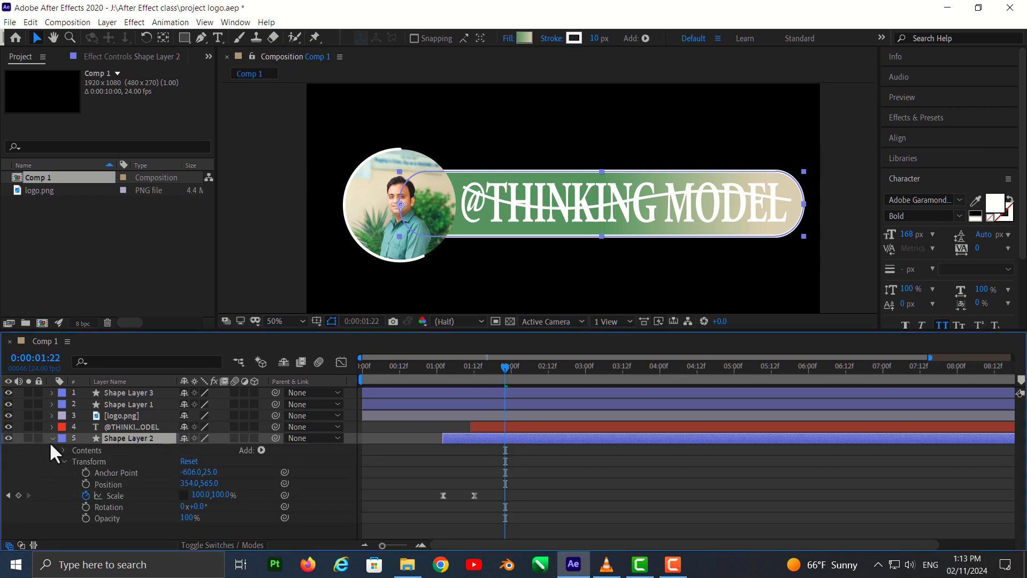
{"action": "left_click", "coordinate": [62, 451]}
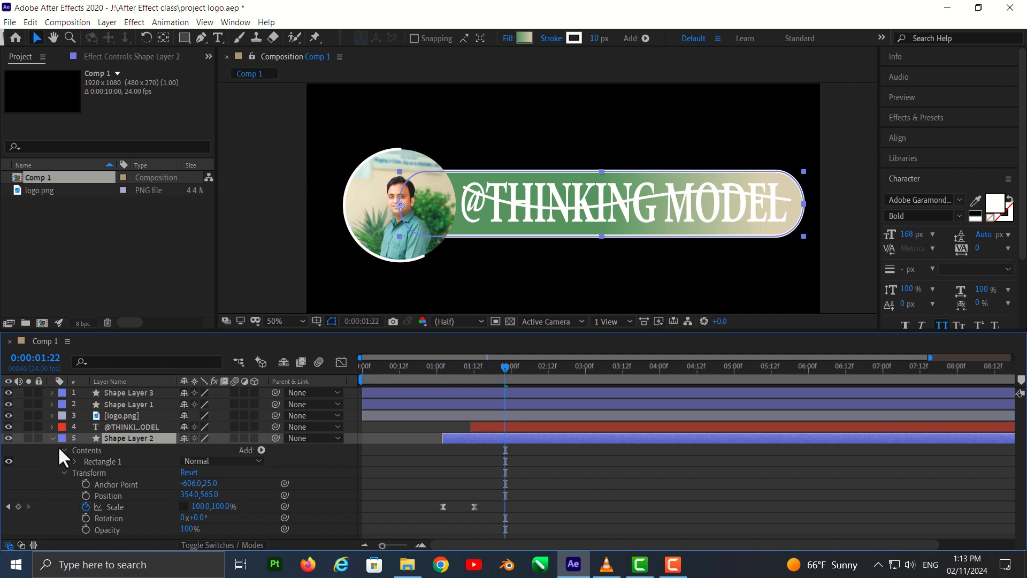
{"action": "left_click", "coordinate": [61, 449]}
{"action": "left_click", "coordinate": [51, 438]}
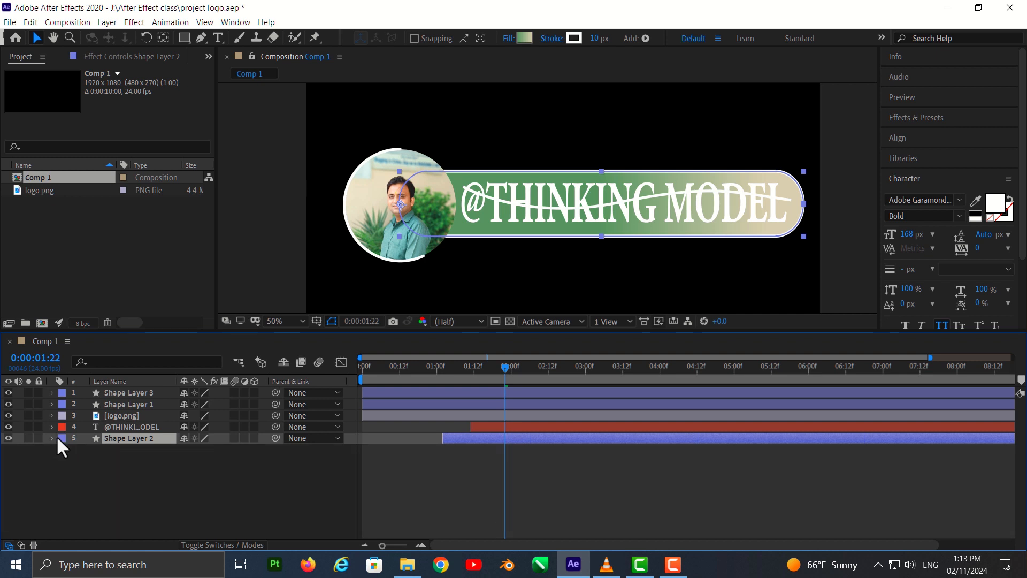
Add Trim Paths to the contents of Shape Layer 3, the wavy line across the text.
{"action": "left_click", "coordinate": [118, 391]}
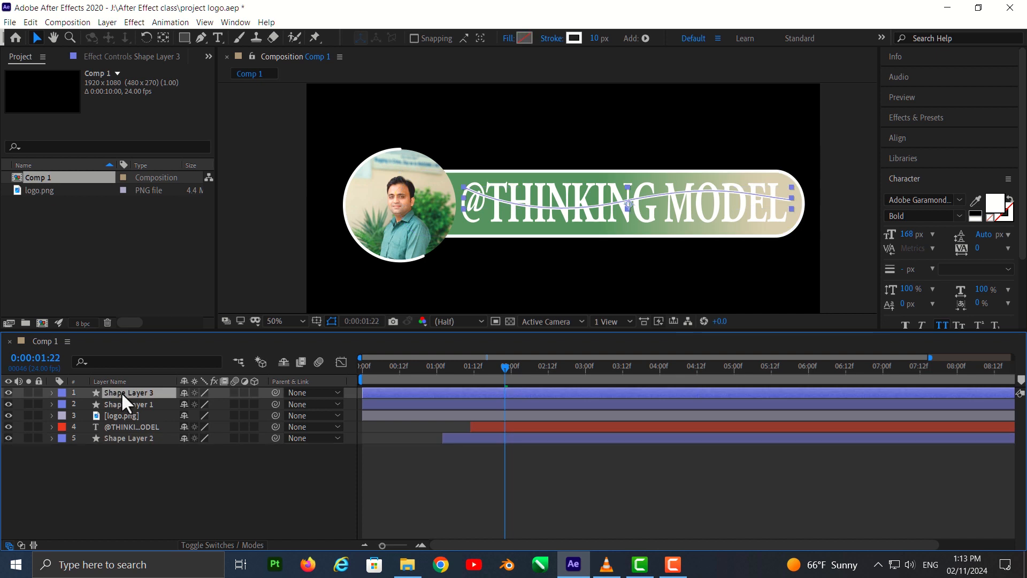
{"action": "left_click", "coordinate": [52, 393]}
{"action": "left_click", "coordinate": [63, 416]}
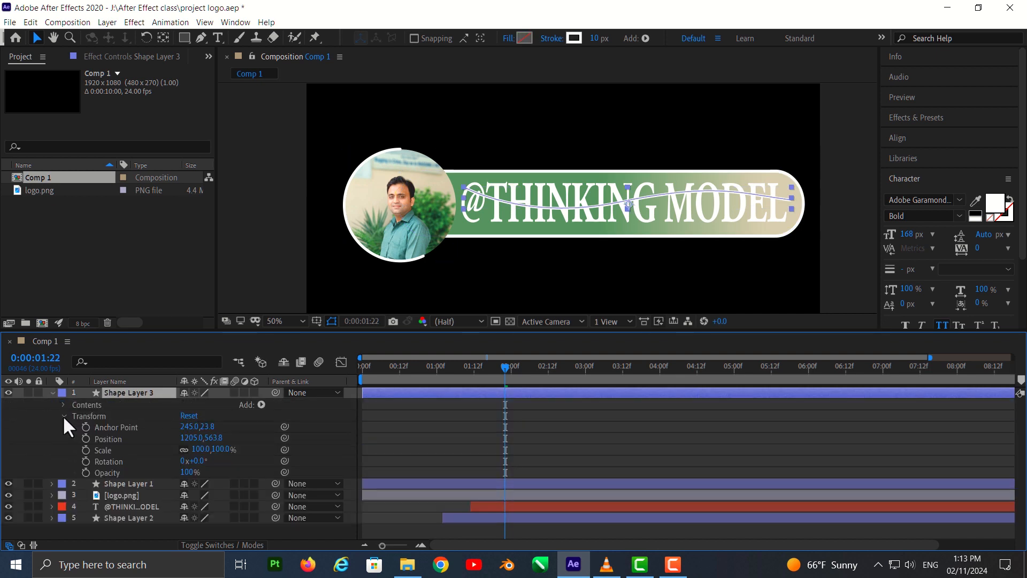
{"action": "left_click", "coordinate": [63, 416]}
{"action": "left_click", "coordinate": [63, 405]}
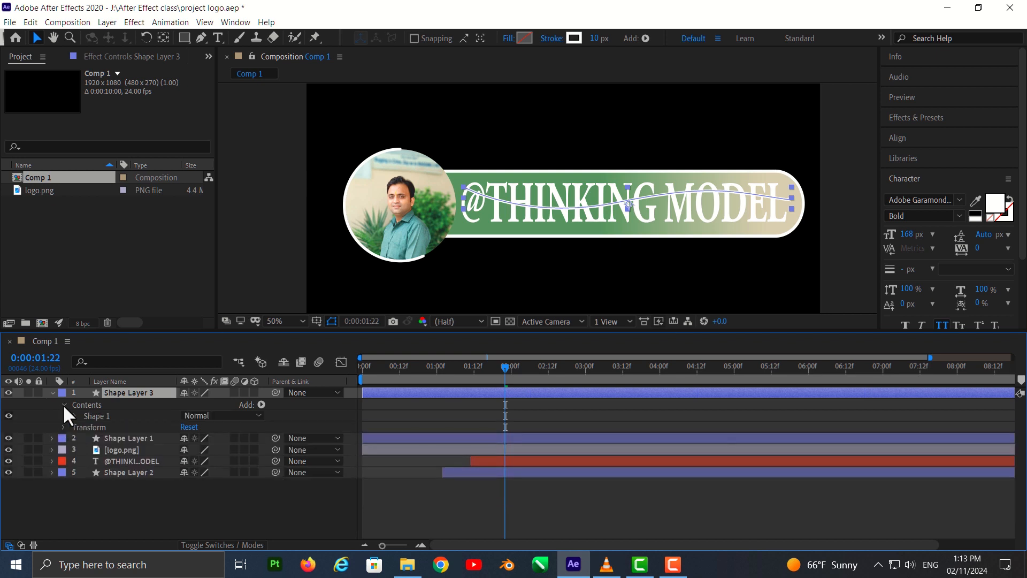
{"action": "left_click", "coordinate": [74, 417]}
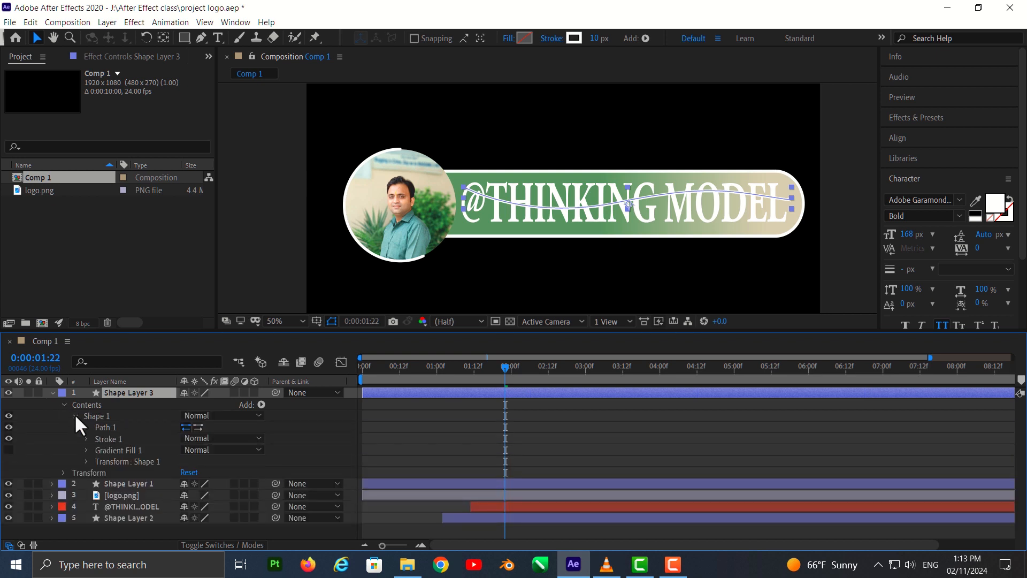
{"action": "left_click", "coordinate": [86, 461]}
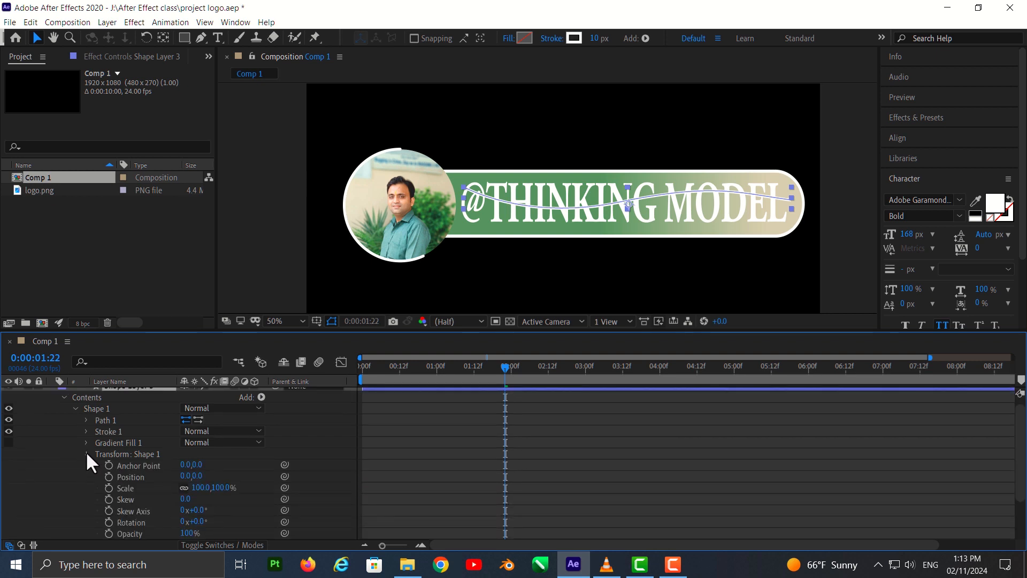
{"action": "left_click", "coordinate": [86, 453]}
{"action": "left_click", "coordinate": [75, 415]}
{"action": "left_click", "coordinate": [262, 405]}
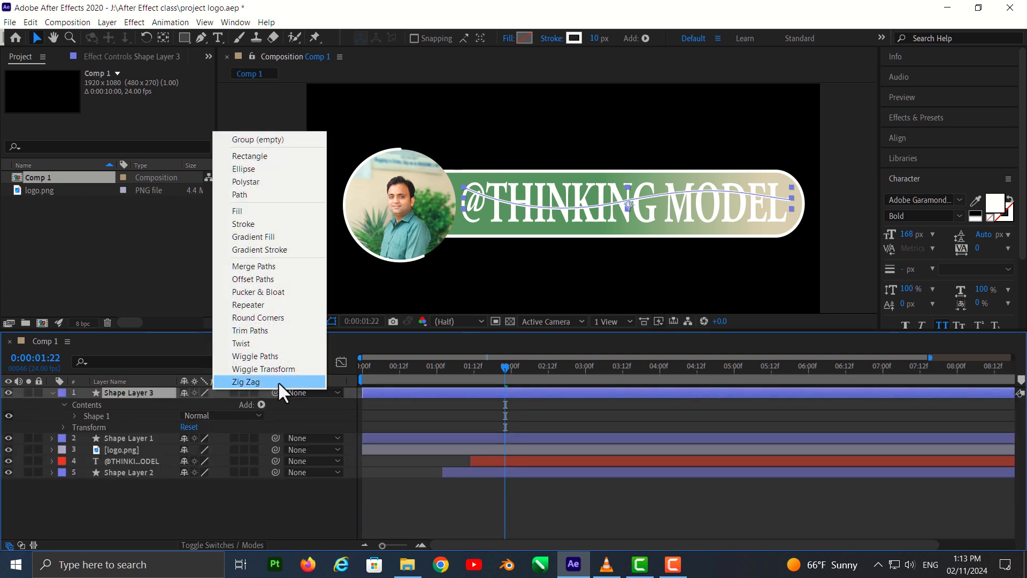
{"action": "left_click", "coordinate": [285, 329]}
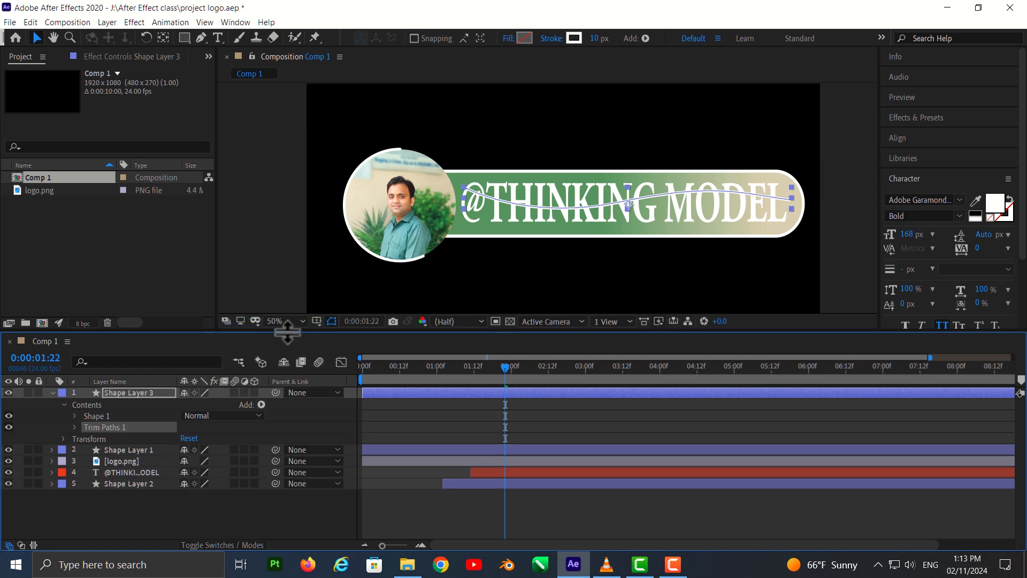
Set Stroke 1 of Shape Layer 3's Shape 1 to Round Cap and Round Join.
{"action": "left_click", "coordinate": [75, 427]}
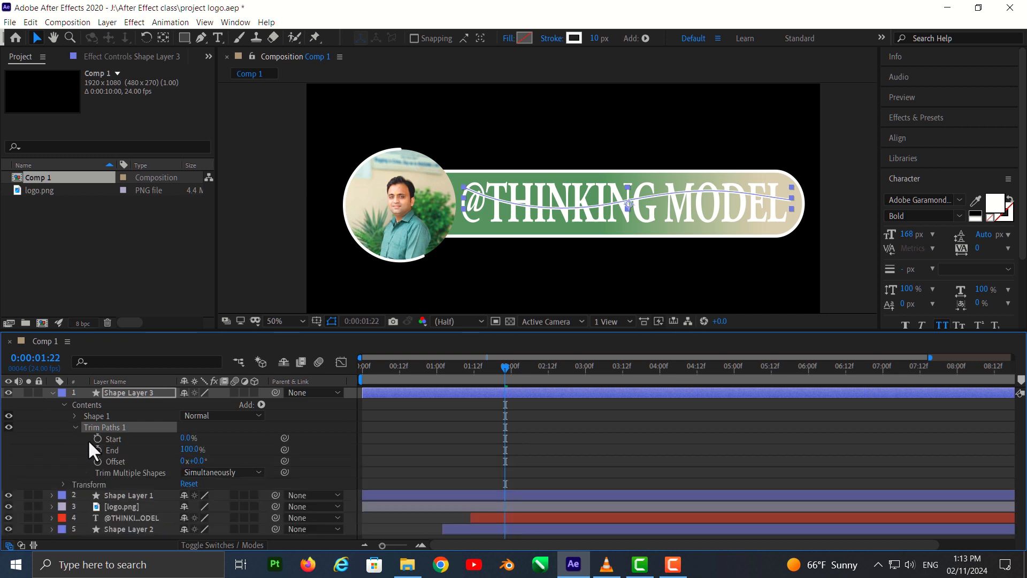
{"action": "left_click", "coordinate": [74, 415]}
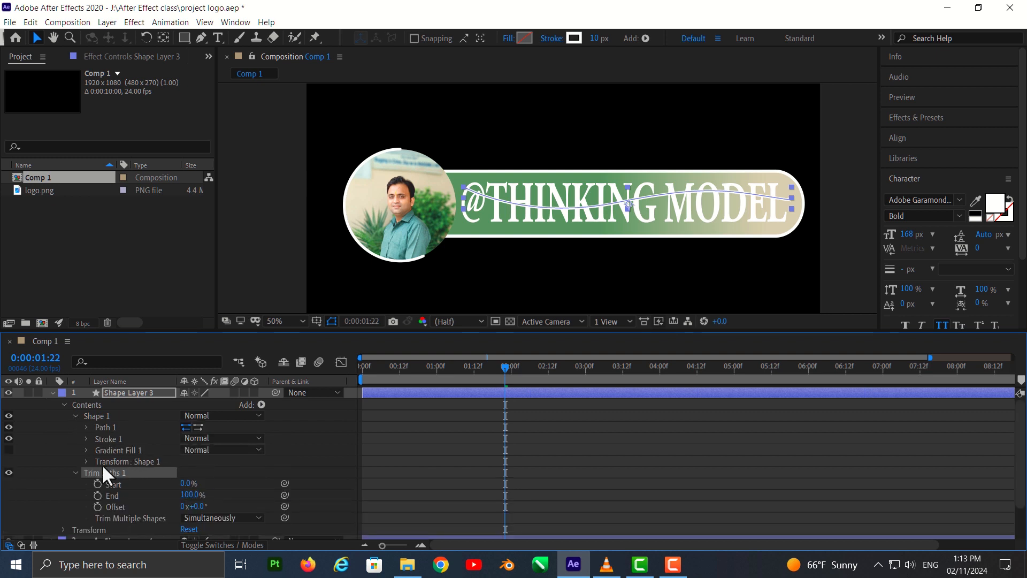
{"action": "left_click", "coordinate": [86, 439]}
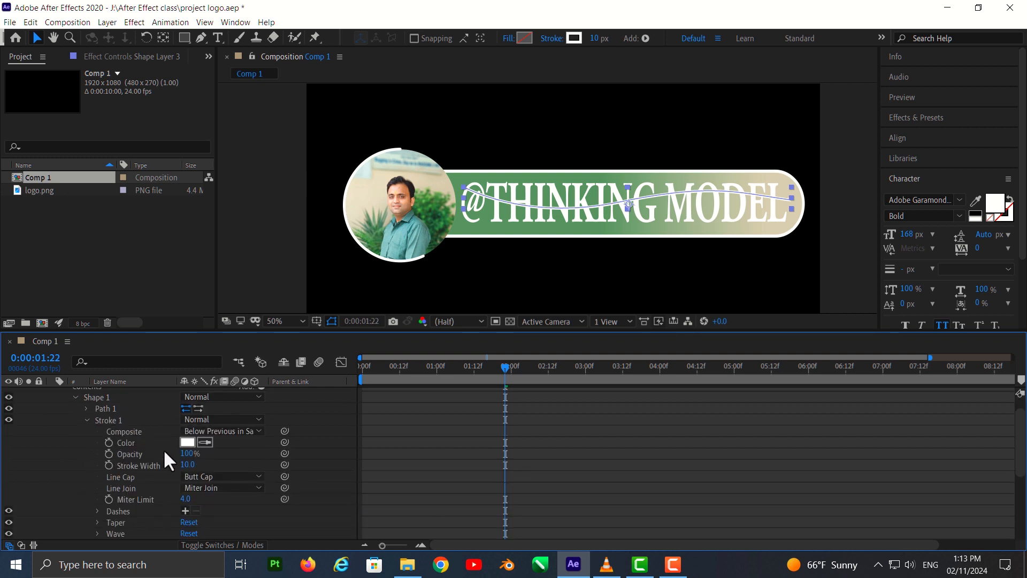
{"action": "left_click", "coordinate": [222, 476]}
{"action": "left_click", "coordinate": [215, 503]}
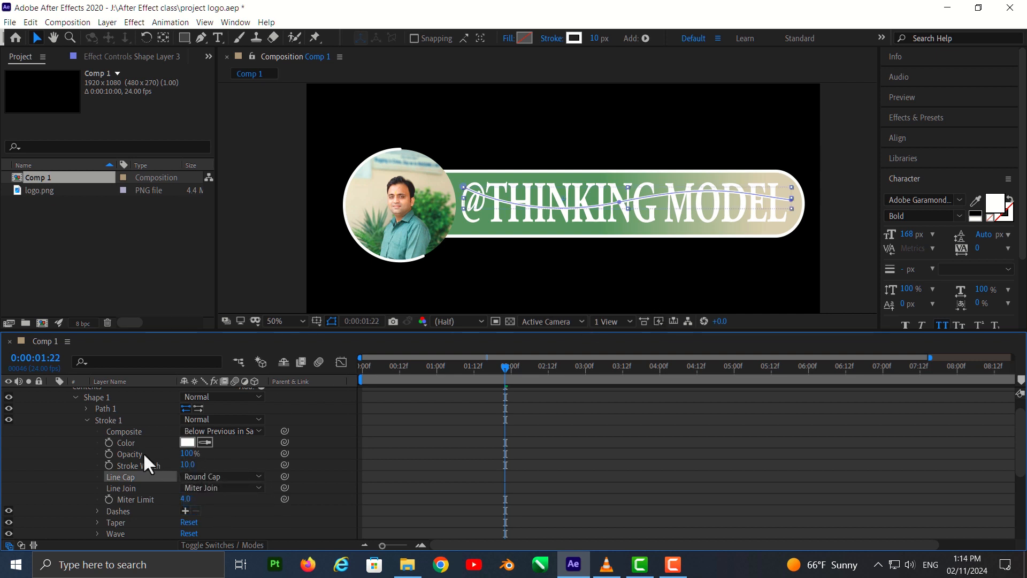
{"action": "left_click", "coordinate": [87, 409]}
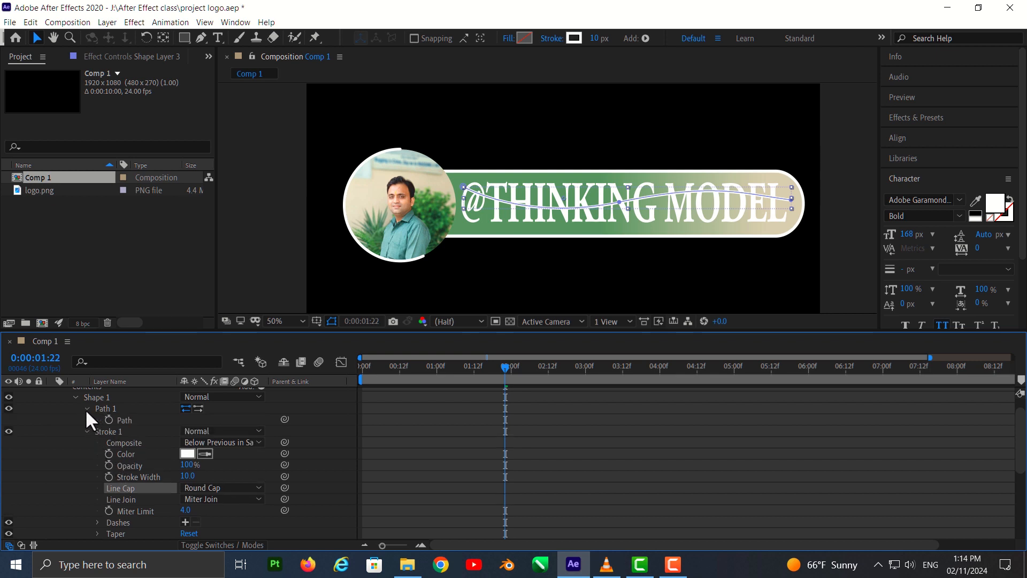
{"action": "left_click", "coordinate": [86, 409]}
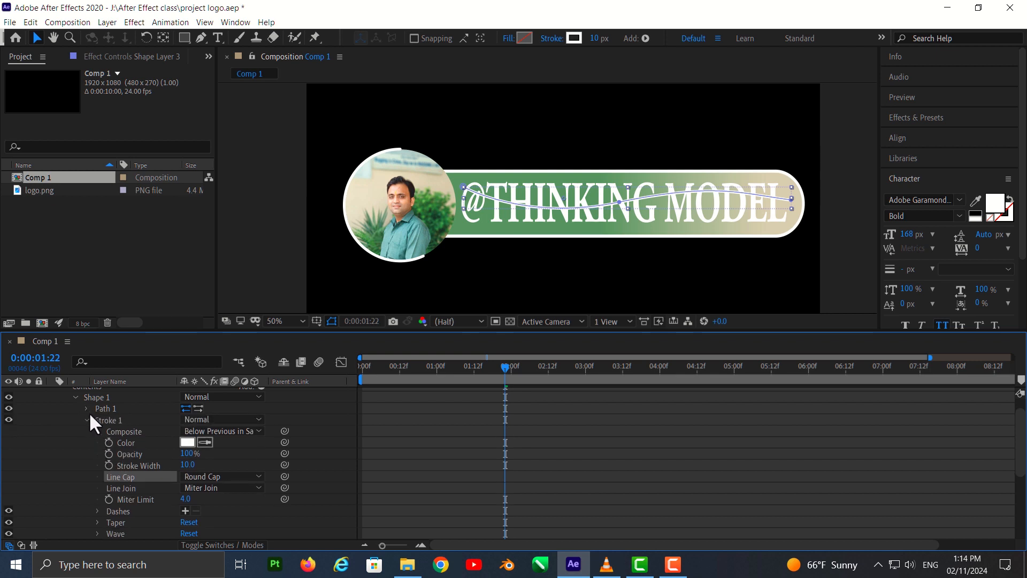
{"action": "left_click", "coordinate": [216, 488]}
{"action": "left_click", "coordinate": [229, 514]}
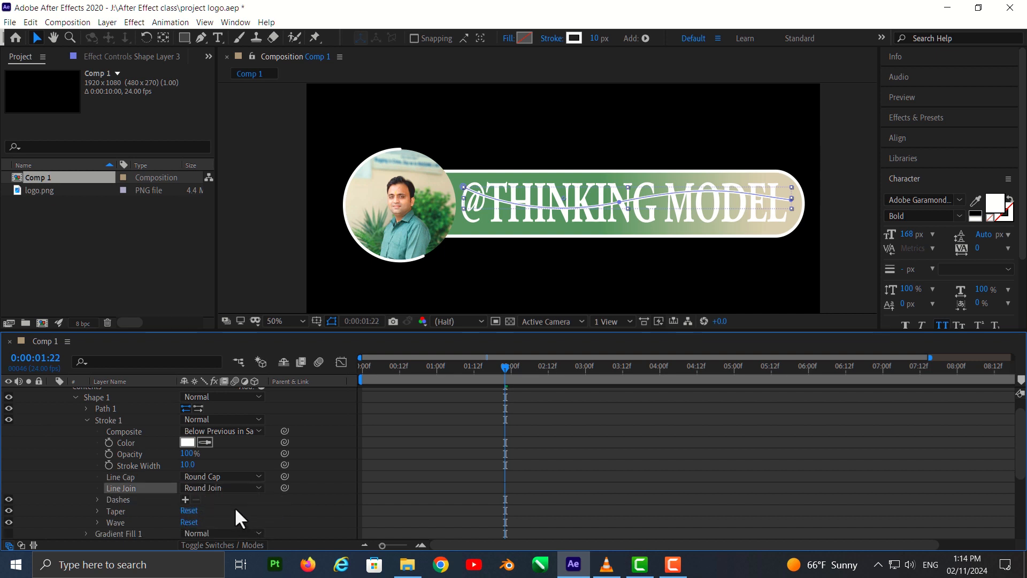
Set the Taper Start Length of the wavy line's Stroke 1 to 27% and collapse the stroke's properties.
{"action": "left_click", "coordinate": [98, 522]}
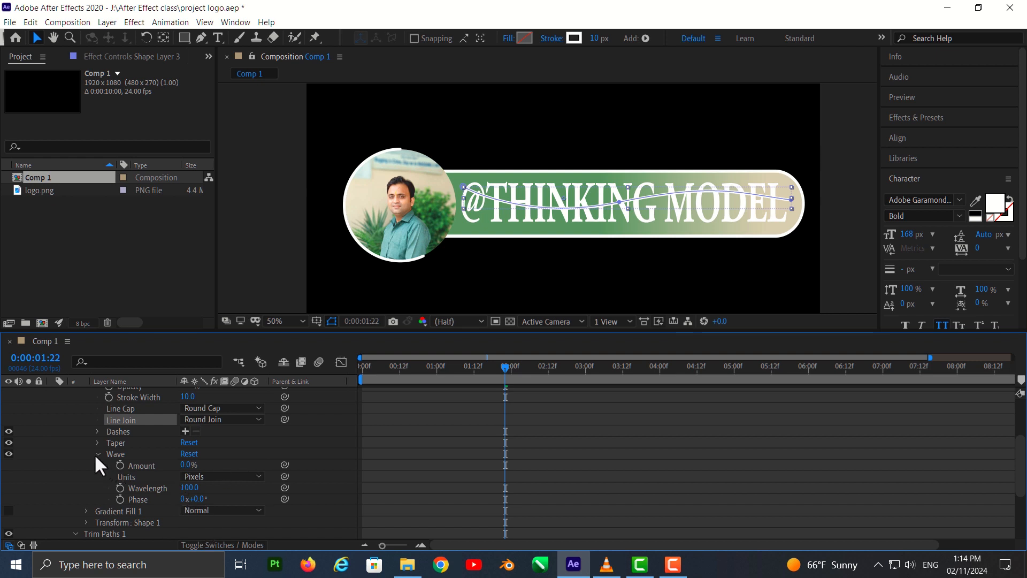
{"action": "left_click", "coordinate": [95, 454]}
{"action": "left_click", "coordinate": [98, 442]}
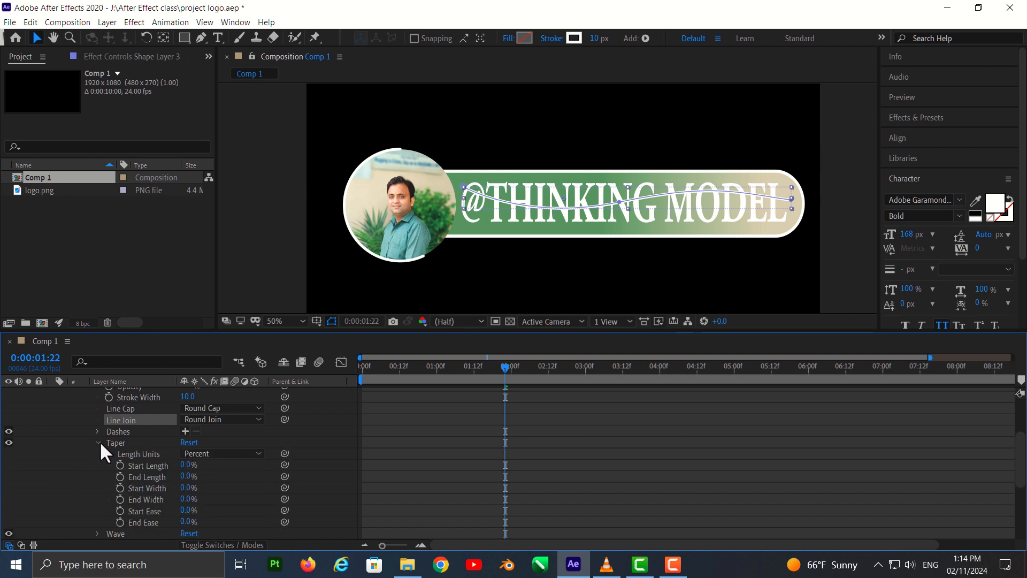
{"action": "left_click", "coordinate": [99, 440]}
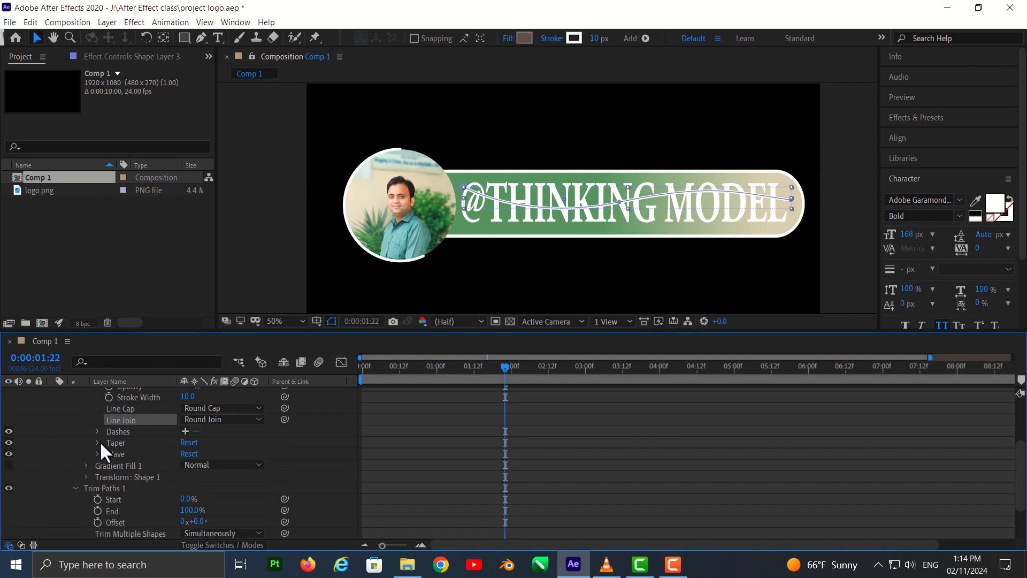
{"action": "left_click", "coordinate": [99, 442]}
{"action": "left_click_drag", "start_coordinate": [185, 464], "coordinate": [210, 464]}
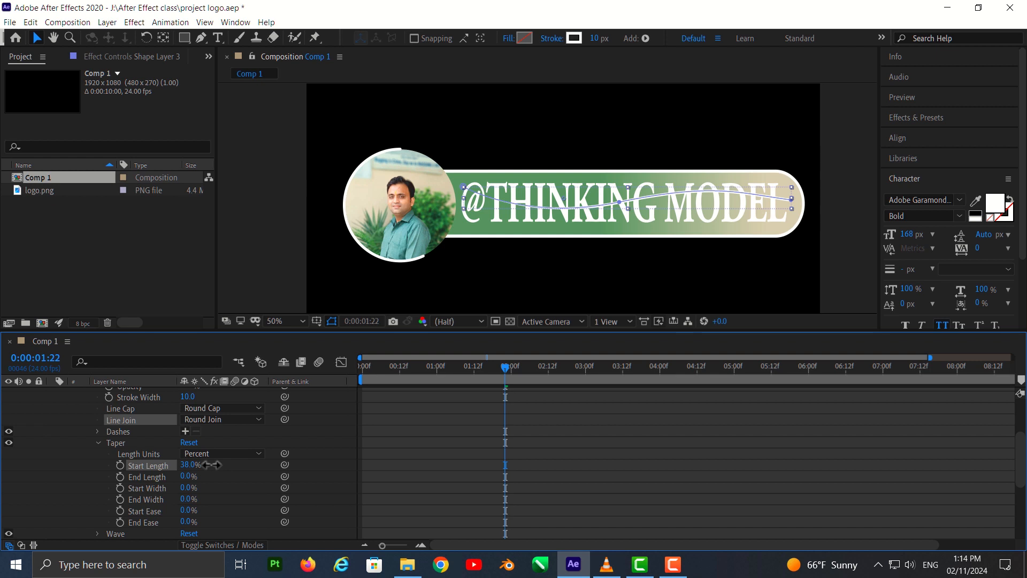
{"action": "key", "text": "ctrl+z"}
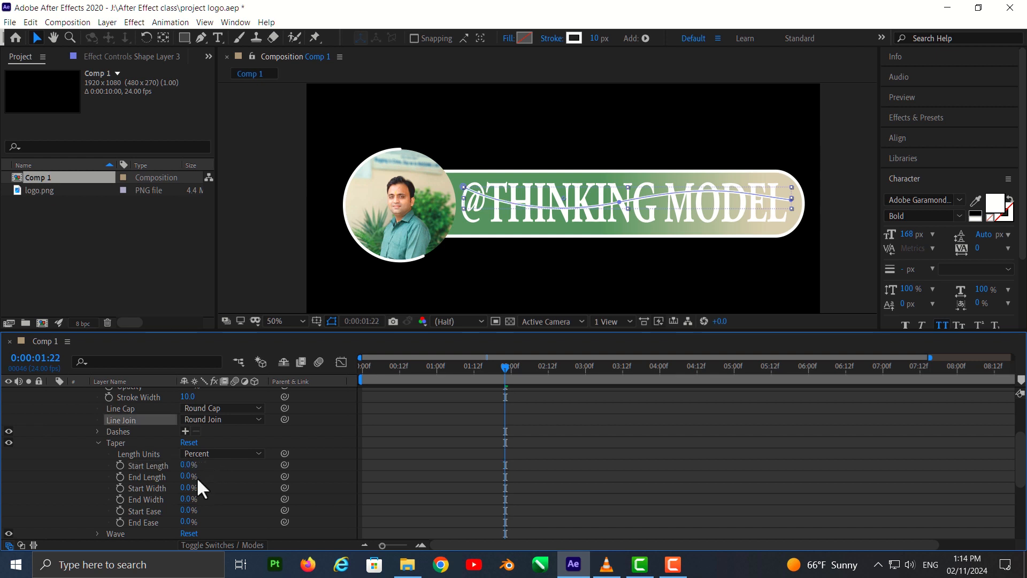
{"action": "left_click_drag", "start_coordinate": [187, 465], "coordinate": [202, 465]}
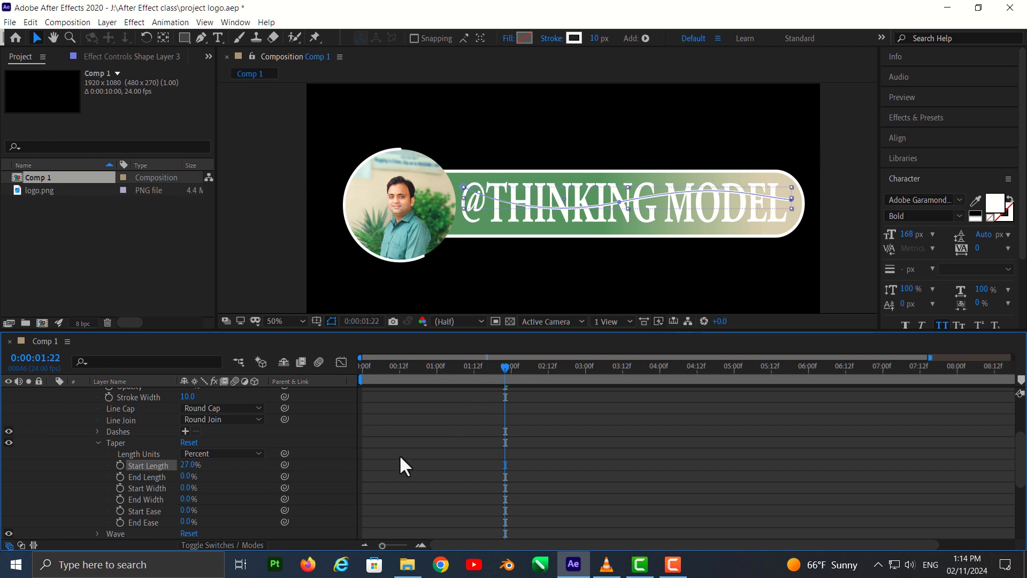
{"action": "scroll", "coordinate": [91, 444], "scroll_direction": "up", "scroll_amount": 4}
{"action": "left_click", "coordinate": [87, 438]}
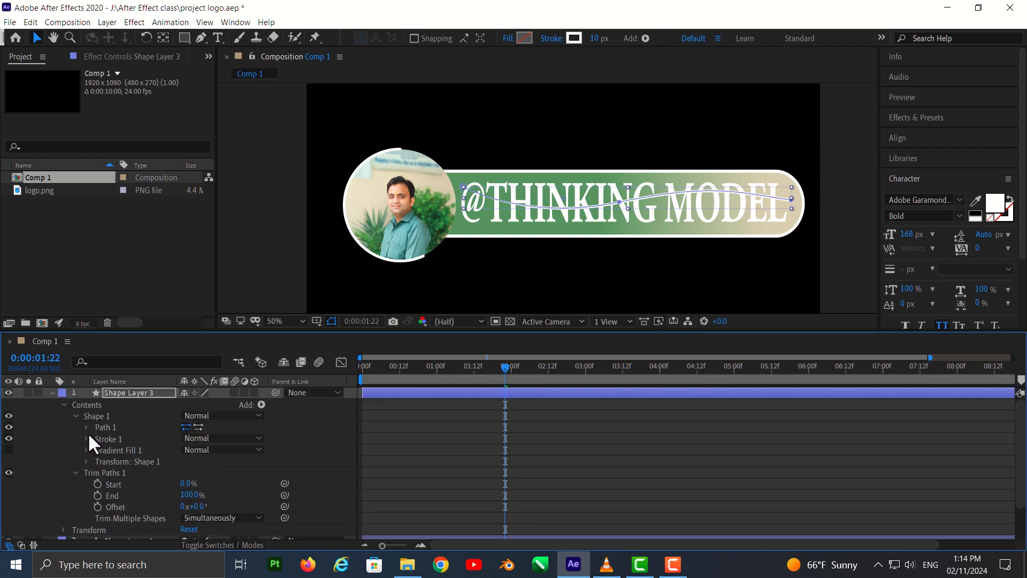
Keyframe the Trim Paths End of Shape Layer 3 from 0% at 0:00:01:22 to 100% at 0:00:02:09.
{"action": "left_click", "coordinate": [205, 494]}
{"action": "mouse_move", "coordinate": [204, 495]}
{"action": "left_mouse_down"}
{"action": "mouse_move", "coordinate": [225, 494]}
{"action": "mouse_move", "coordinate": [155, 493]}
{"action": "left_mouse_up"}
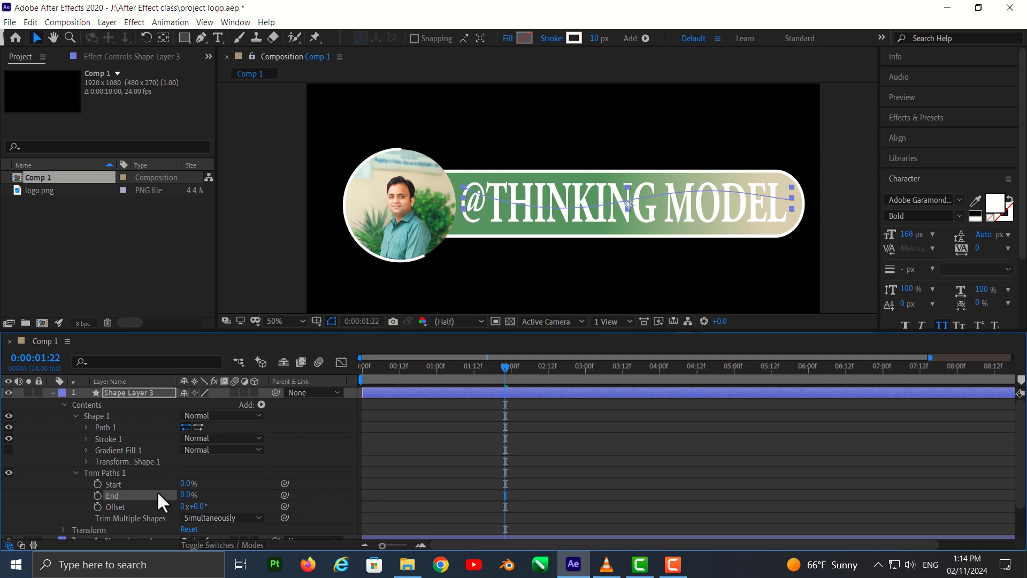
{"action": "left_click", "coordinate": [98, 494]}
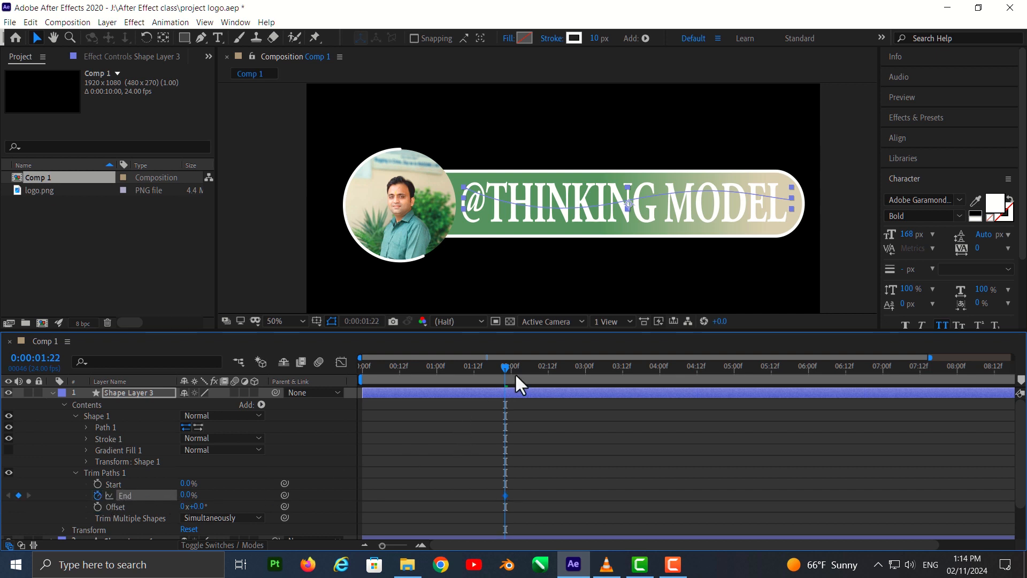
{"action": "left_click_drag", "start_coordinate": [504, 368], "coordinate": [537, 381]}
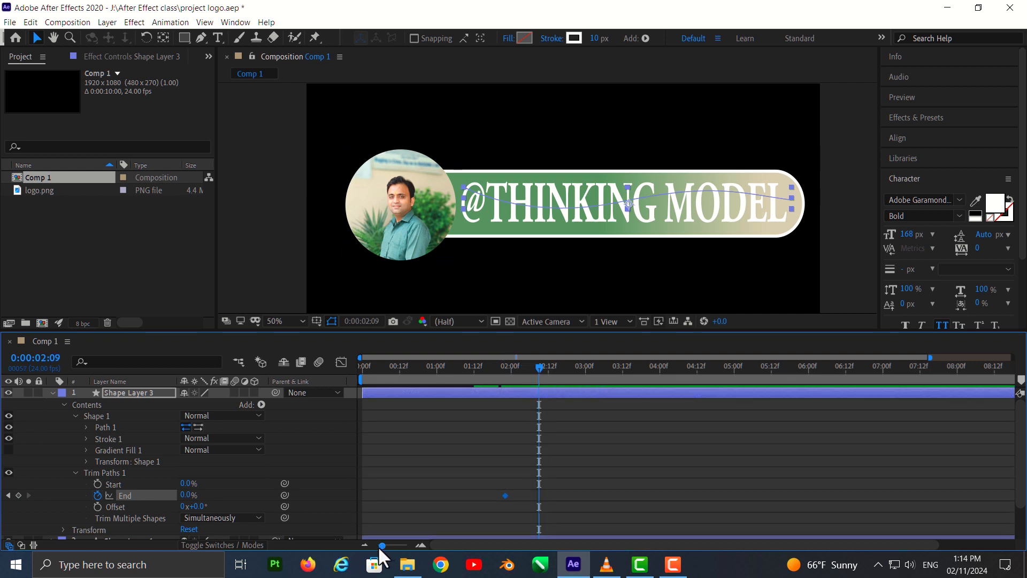
{"action": "left_click_drag", "start_coordinate": [382, 545], "coordinate": [377, 545]}
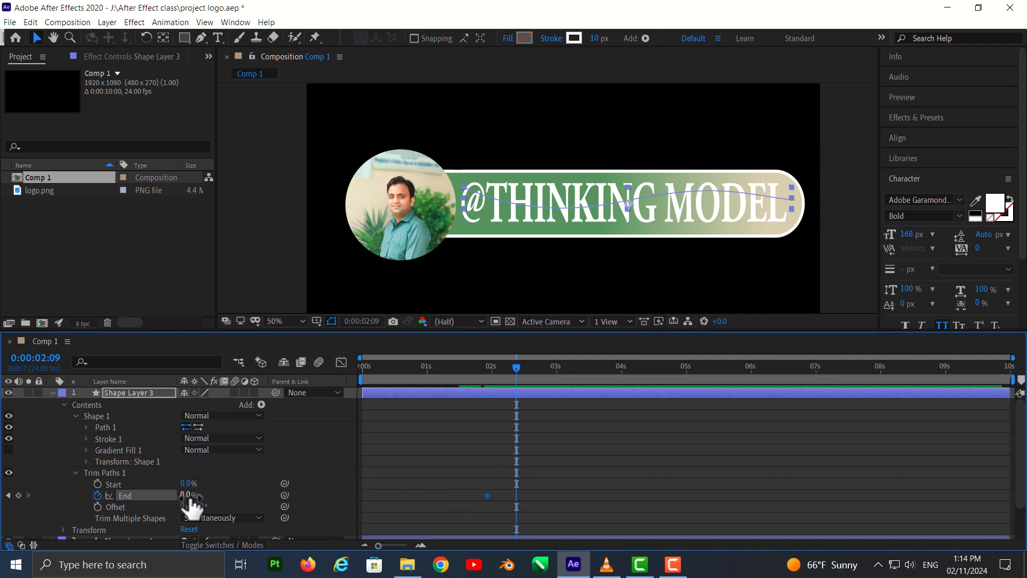
{"action": "left_click_drag", "start_coordinate": [188, 495], "coordinate": [272, 494]}
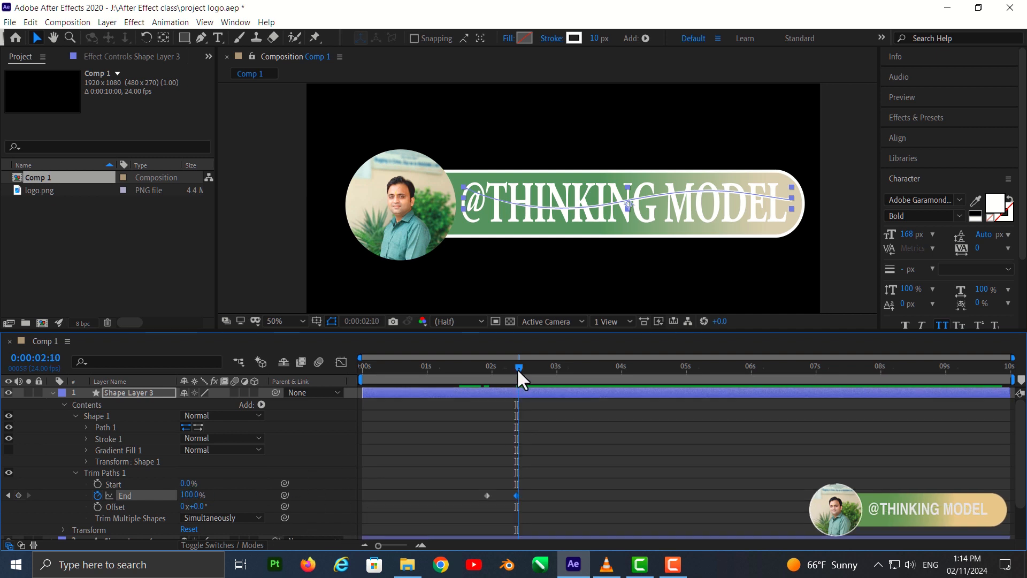
Keyframe the Trim Paths Start of Shape Layer 3 from 0% at 0:00:02:05 to 100% at 0:00:02:17.
{"action": "left_click_drag", "start_coordinate": [518, 370], "coordinate": [506, 375]}
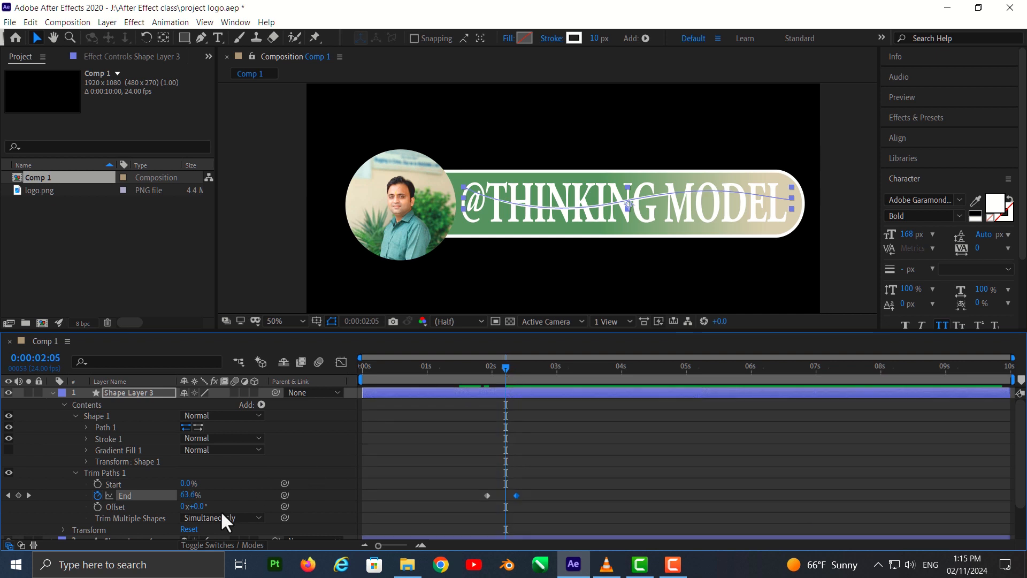
{"action": "left_click", "coordinate": [98, 485]}
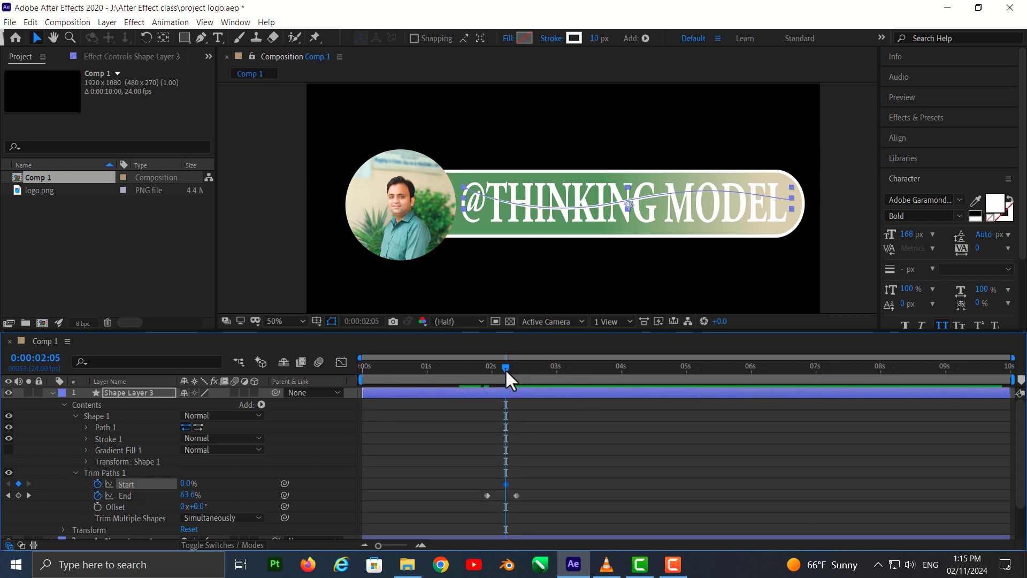
{"action": "left_click_drag", "start_coordinate": [506, 369], "coordinate": [537, 378]}
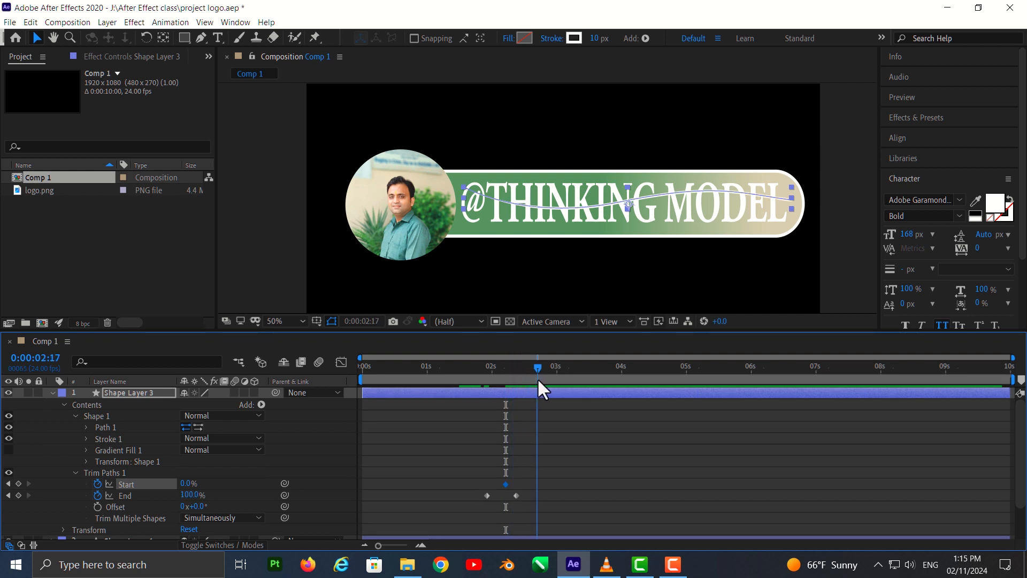
{"action": "left_click_drag", "start_coordinate": [188, 484], "coordinate": [273, 488]}
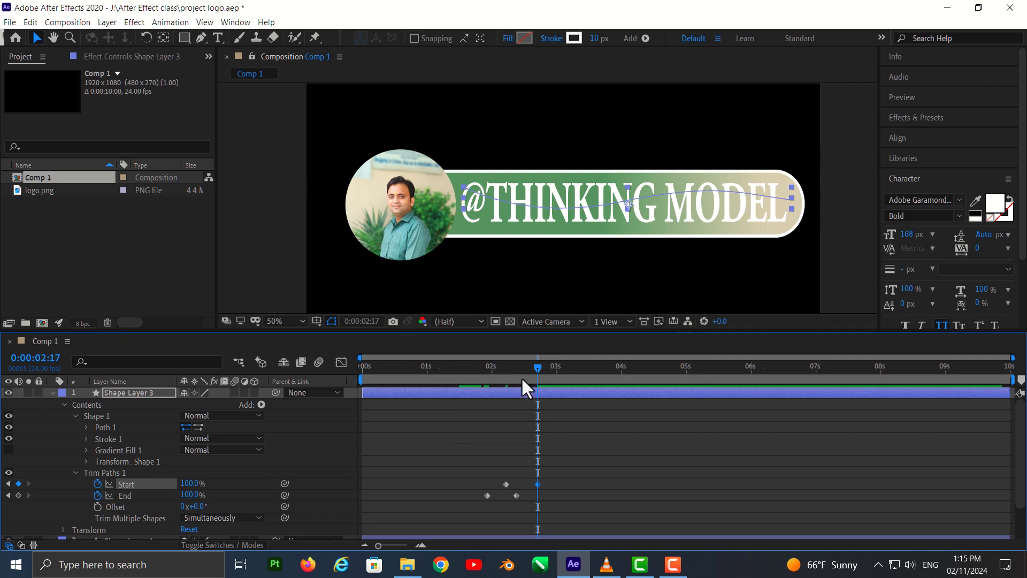
Preview the wavy line's sweep from 0:00:01:10 and collapse all properties of Shape Layer 3.
{"action": "left_click_drag", "start_coordinate": [536, 368], "coordinate": [453, 377]}
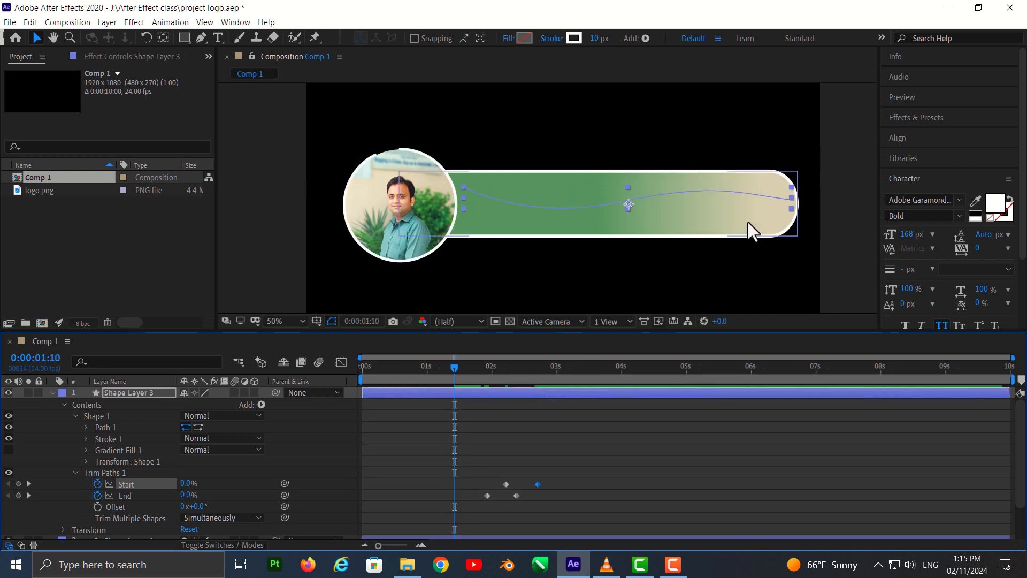
{"action": "left_click", "coordinate": [835, 246]}
{"action": "key", "text": "space"}
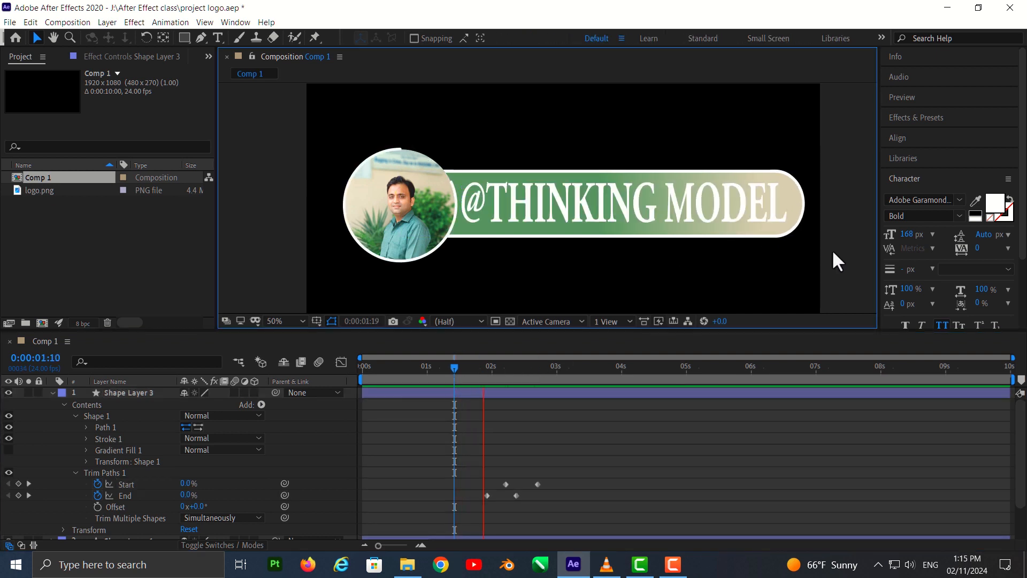
{"action": "key", "text": "space"}
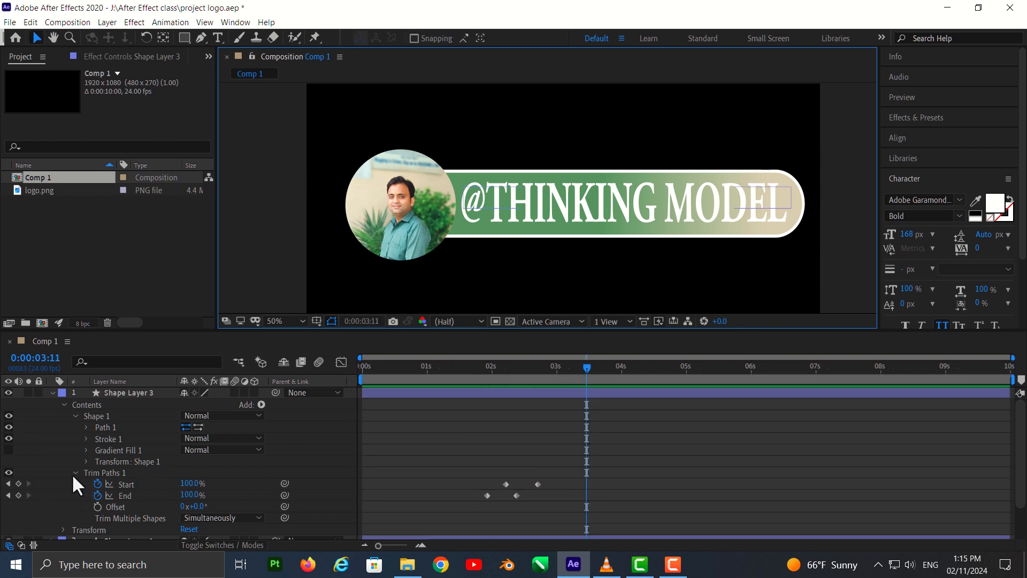
{"action": "left_click", "coordinate": [75, 473]}
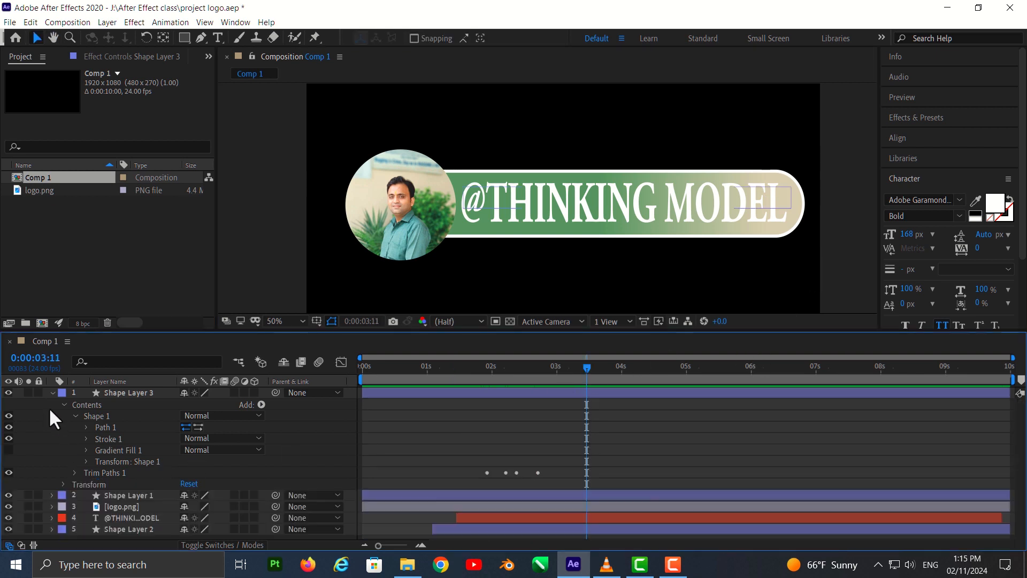
{"action": "left_click", "coordinate": [63, 405]}
{"action": "left_click", "coordinate": [52, 393]}
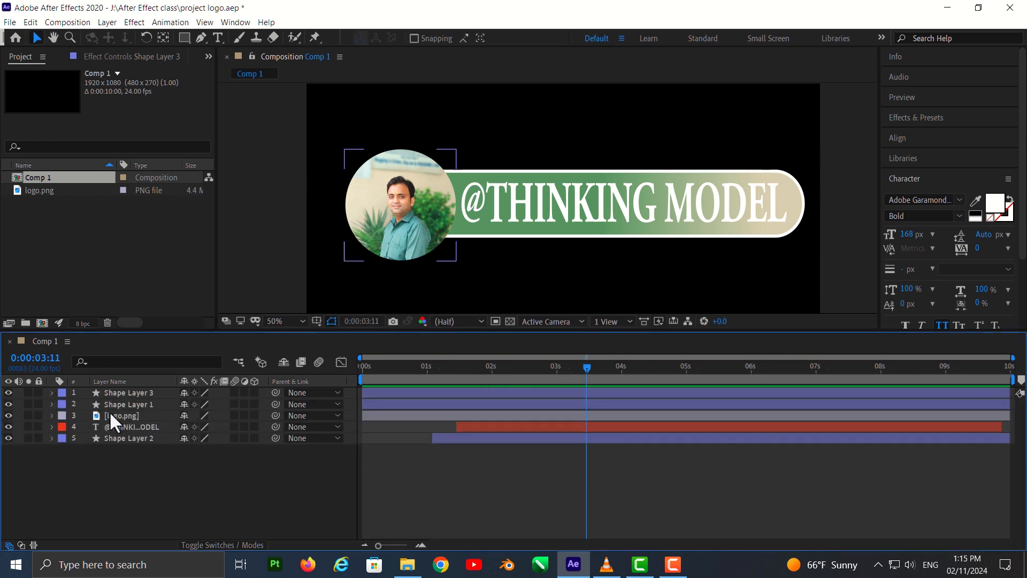
Set the stroke of Shape Layer 3 to green 719559 sampled from the bar, and preview the recolored line.
{"action": "left_click_drag", "start_coordinate": [584, 370], "coordinate": [500, 386]}
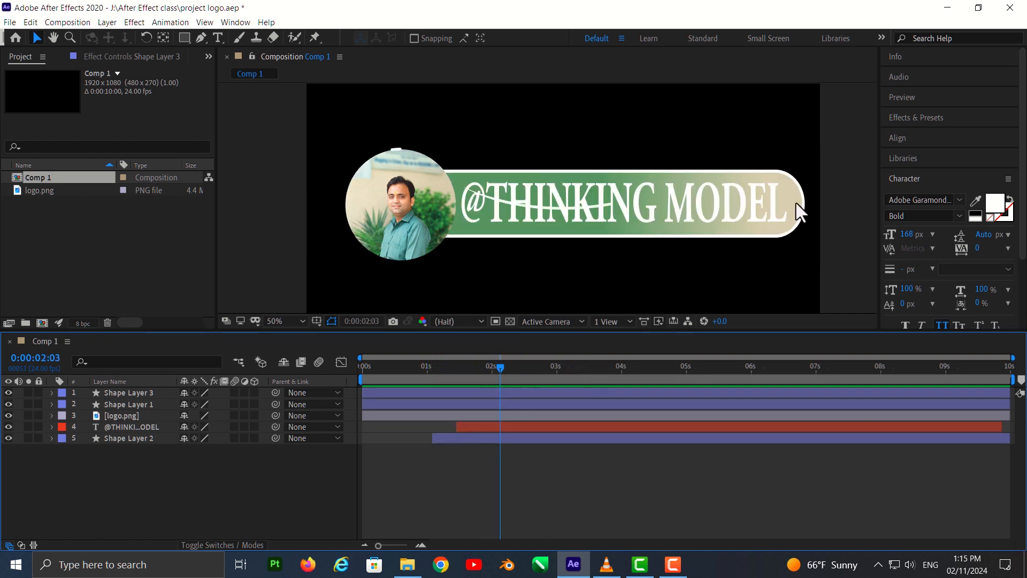
{"action": "left_click", "coordinate": [109, 391]}
{"action": "left_click", "coordinate": [573, 38]}
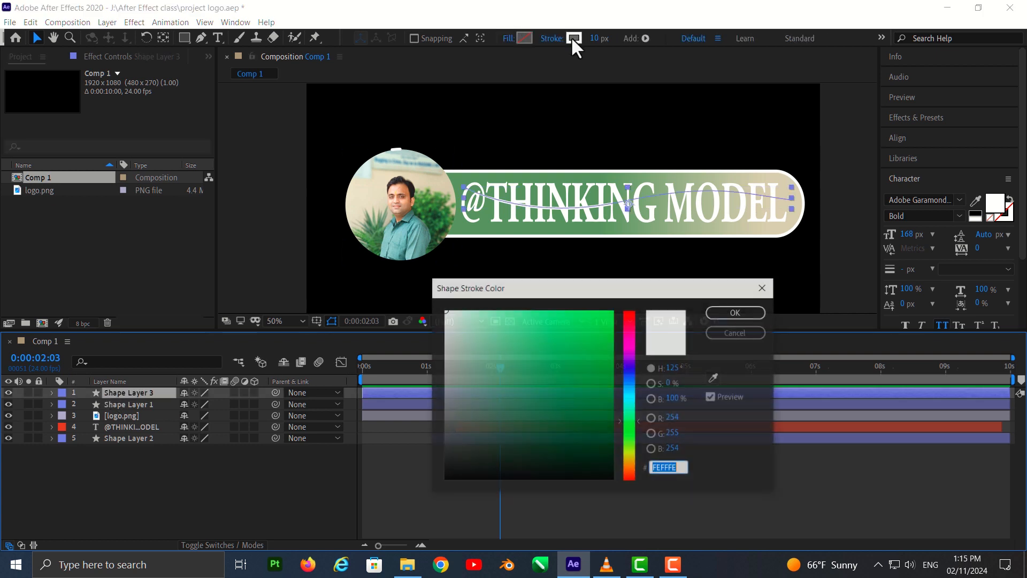
{"action": "left_click", "coordinate": [716, 377]}
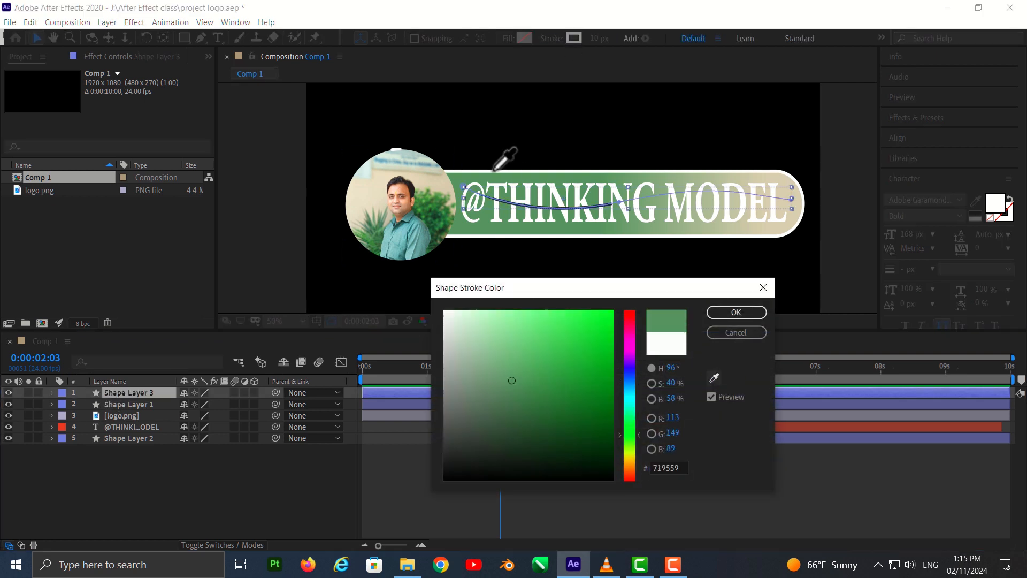
{"action": "left_click", "coordinate": [486, 223]}
{"action": "left_click", "coordinate": [733, 313]}
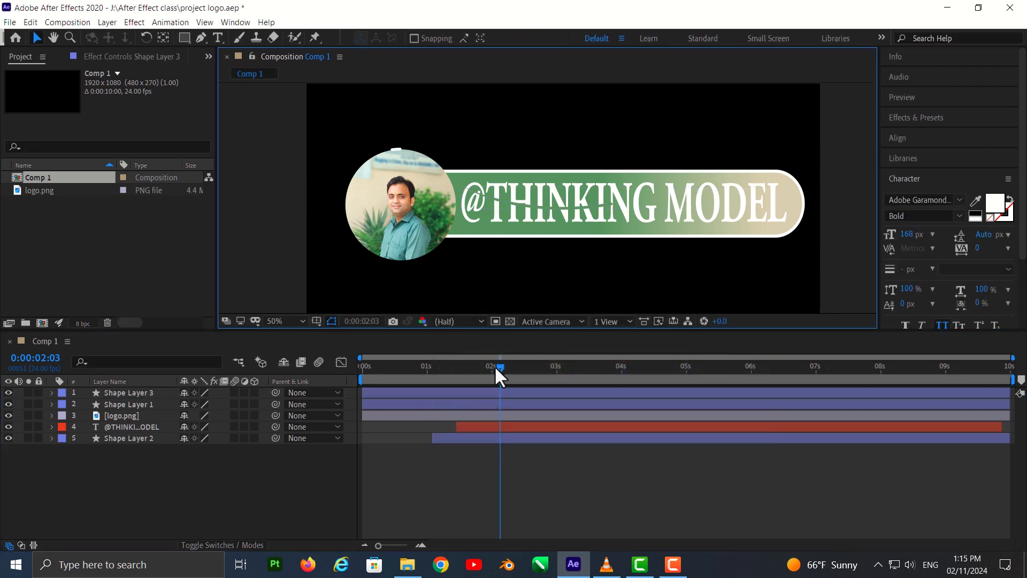
{"action": "left_click_drag", "start_coordinate": [495, 365], "coordinate": [425, 365]}
{"action": "key", "text": "space"}
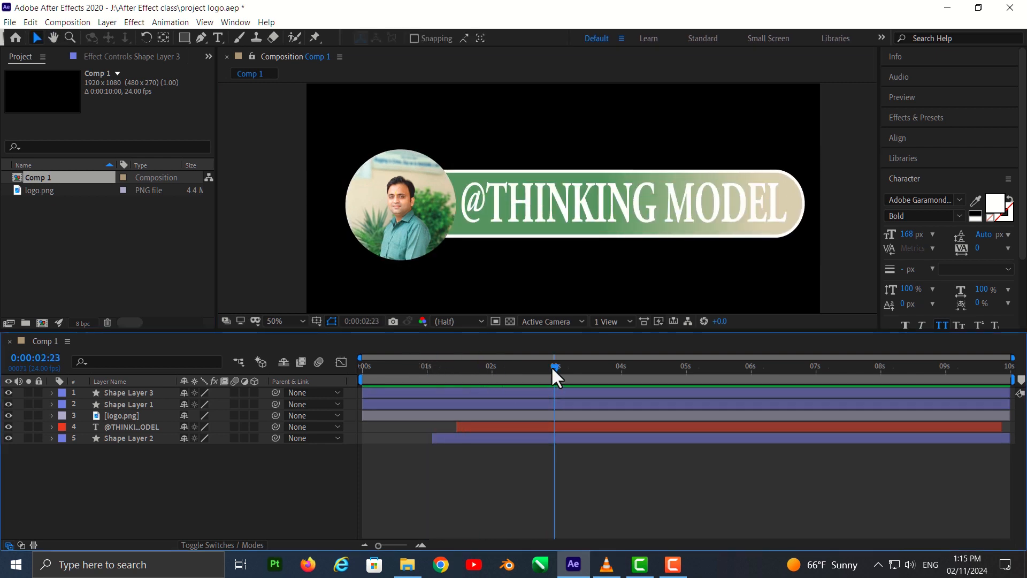
Duplicate Shape Layer 3 at 0:00:02:03 and shift the copy slightly left, toward the round photo.
{"action": "mouse_move", "coordinate": [553, 367]}
{"action": "left_mouse_down"}
{"action": "mouse_move", "coordinate": [465, 374]}
{"action": "mouse_move", "coordinate": [500, 374]}
{"action": "left_mouse_up"}
{"action": "left_click", "coordinate": [116, 391]}
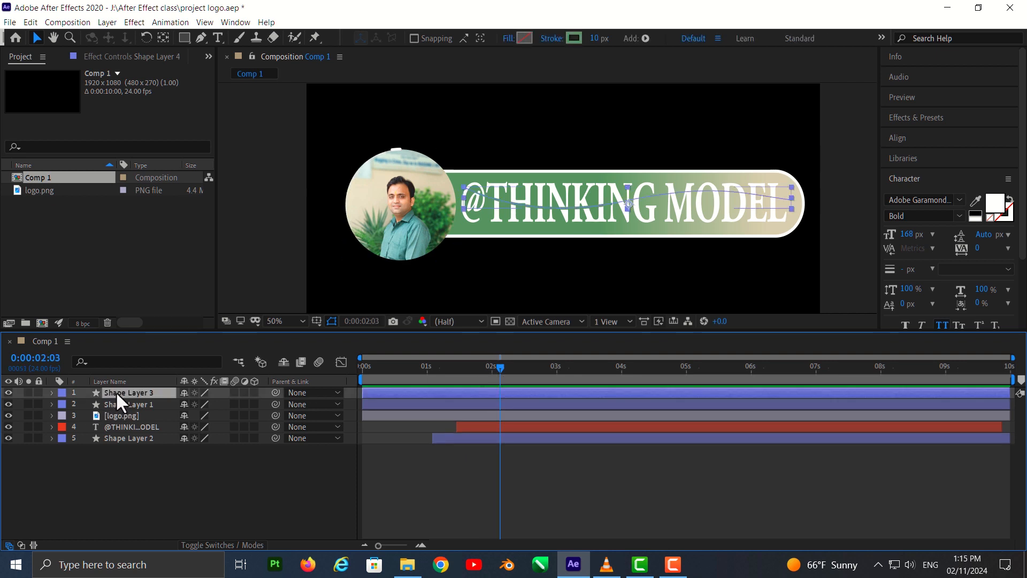
{"action": "key", "text": "ctrl+d"}
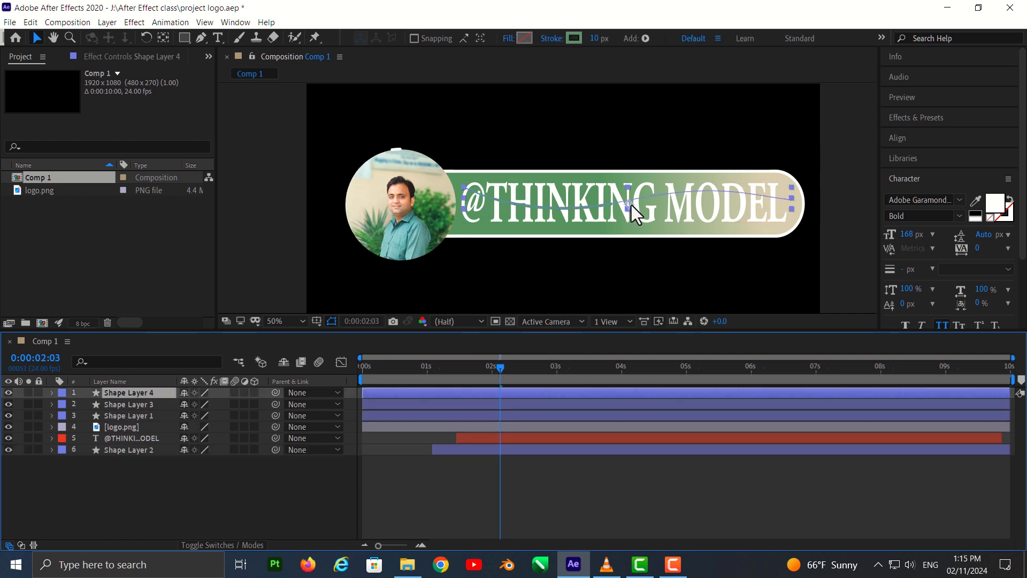
{"action": "left_click_drag", "start_coordinate": [632, 204], "coordinate": [611, 201]}
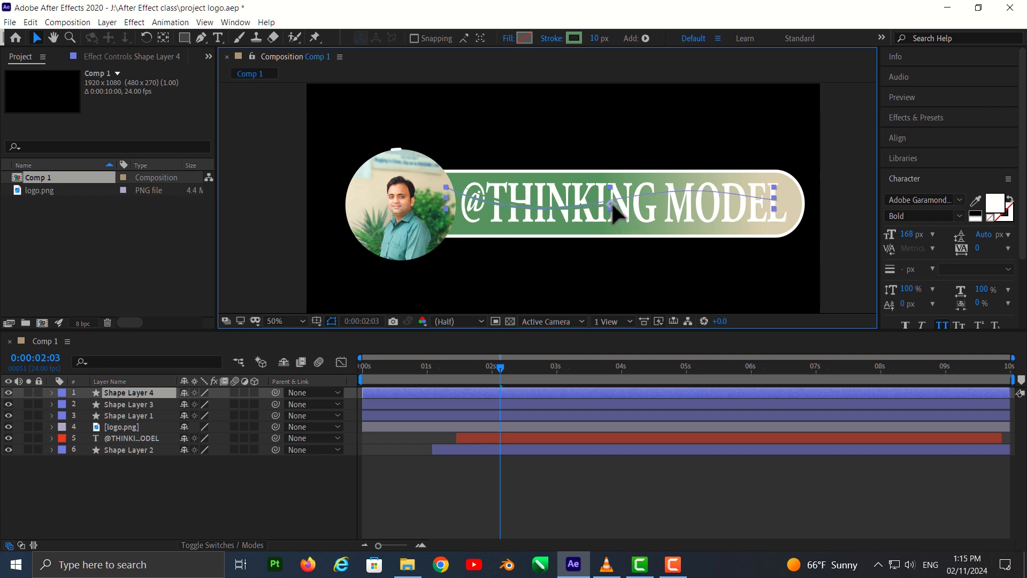
Set the stroke color of the duplicated line, Shape Layer 4, to near-white FBFBFB.
{"action": "left_click", "coordinate": [574, 38]}
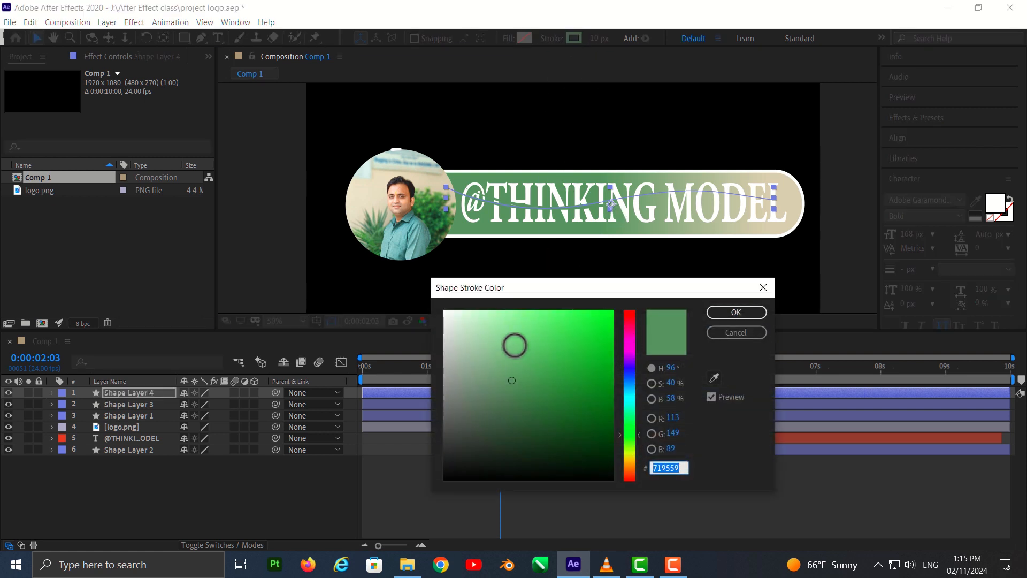
{"action": "left_click_drag", "start_coordinate": [452, 321], "coordinate": [437, 311]}
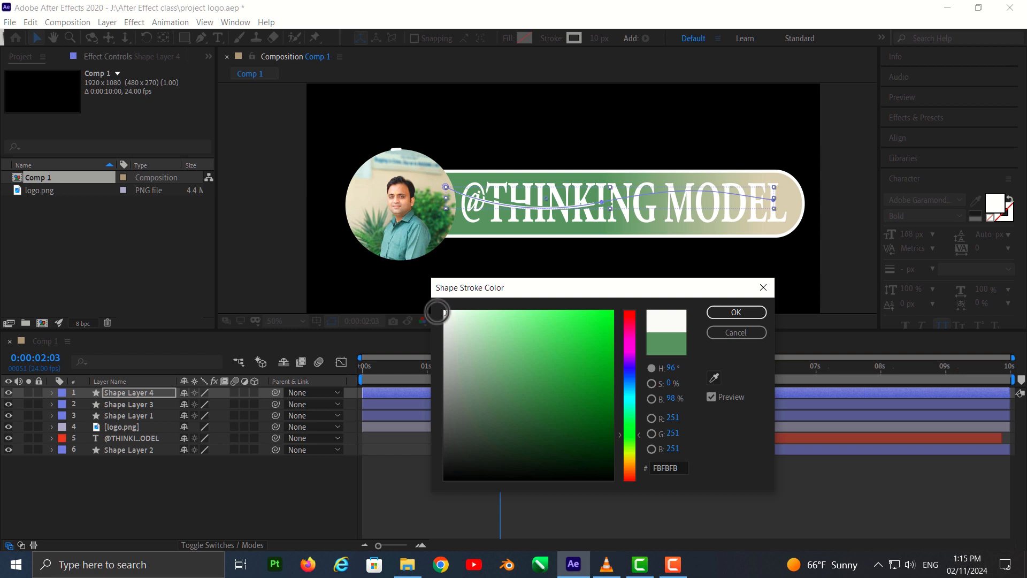
{"action": "left_click", "coordinate": [736, 312]}
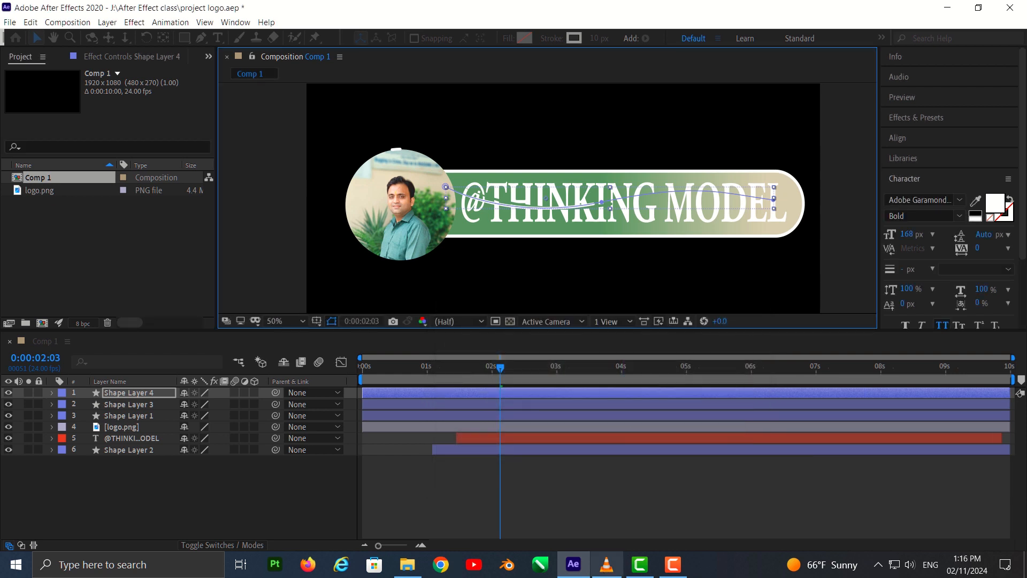
Switch to VLC media player and review the two-colored line sweep around 3 seconds in Transparent logo.mov.
{"action": "left_click", "coordinate": [607, 564]}
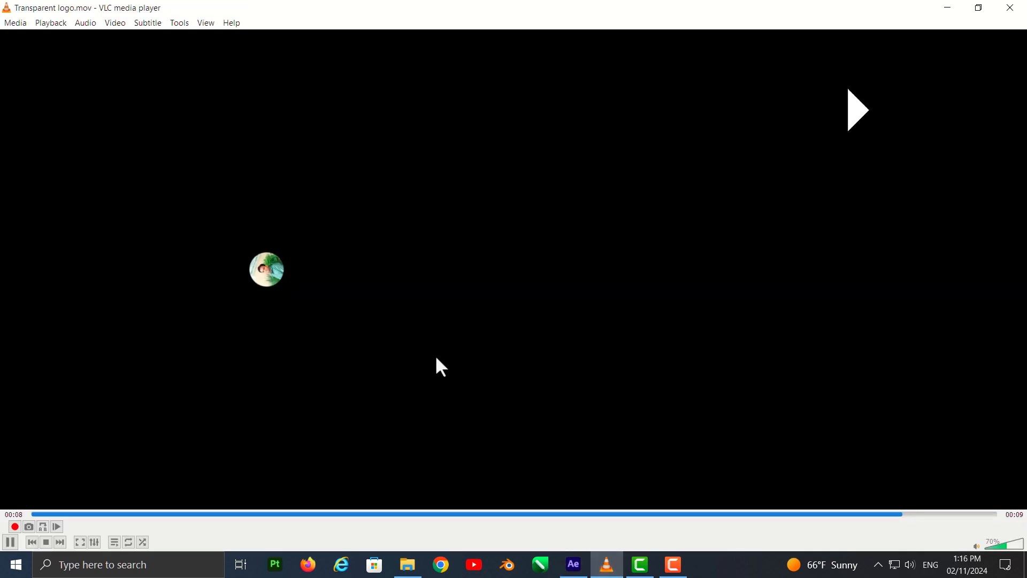
{"action": "left_click", "coordinate": [468, 516]}
{"action": "key", "text": "space"}
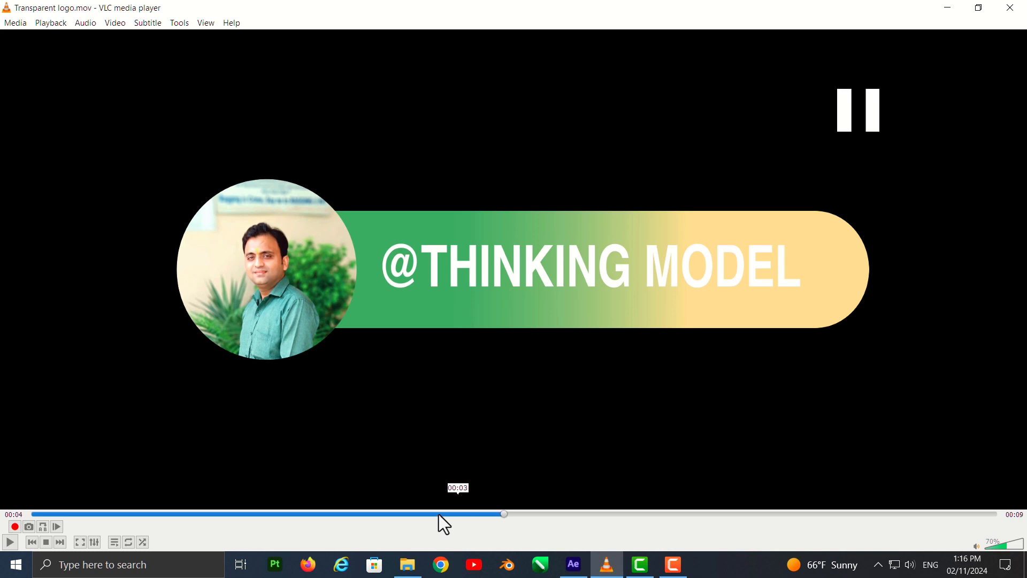
{"action": "left_click", "coordinate": [257, 515]}
{"action": "key", "text": "space"}
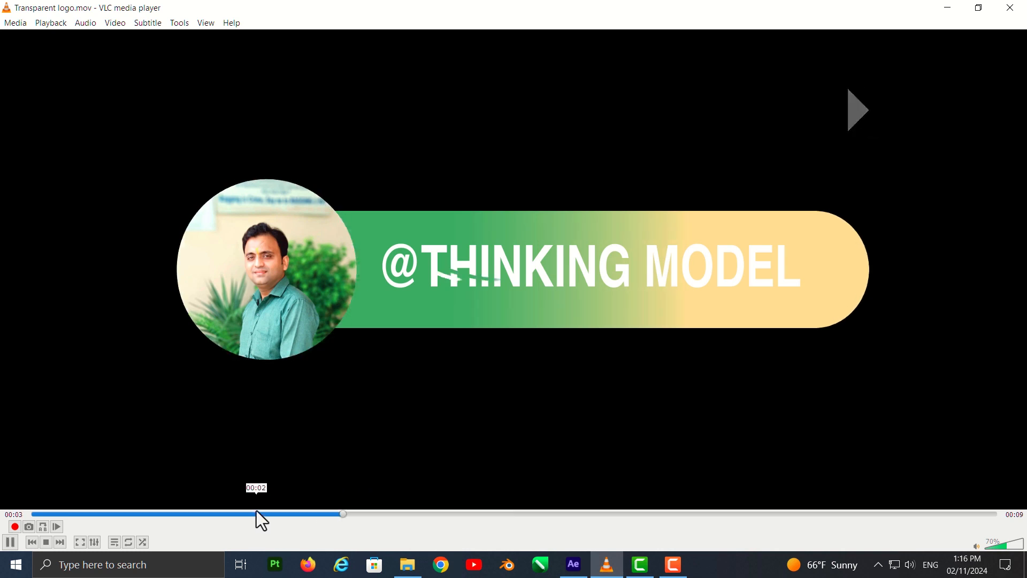
{"action": "key", "text": "space"}
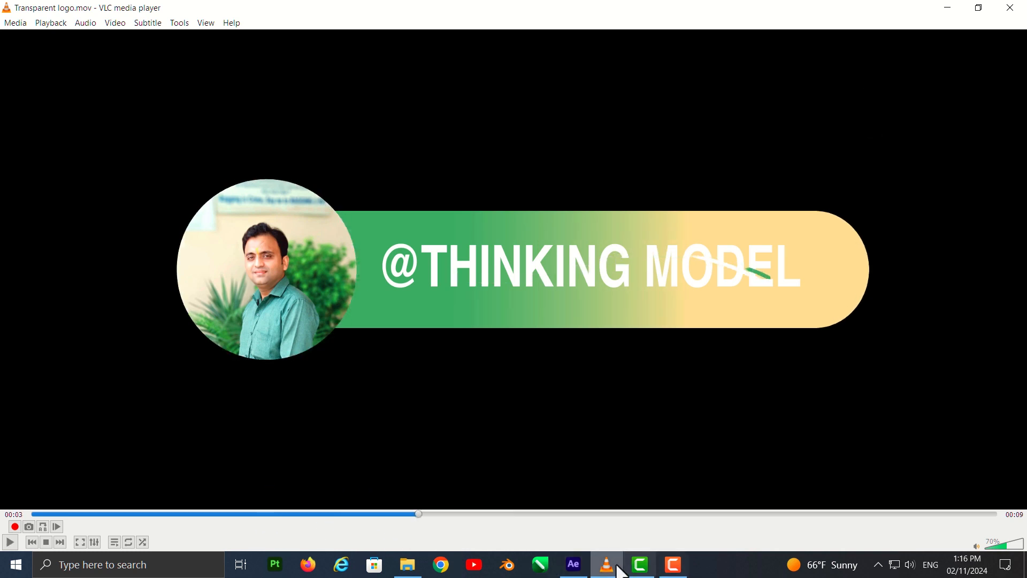
Switch back to After Effects and preview the whole logo animation from 0:00:00:01.
{"action": "left_click", "coordinate": [574, 564]}
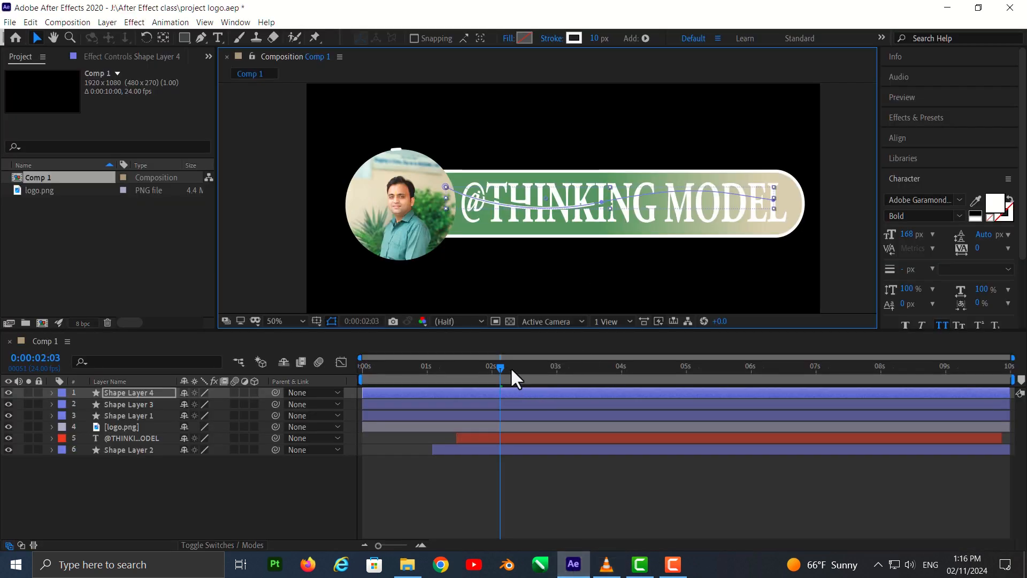
{"action": "left_click_drag", "start_coordinate": [493, 367], "coordinate": [364, 373]}
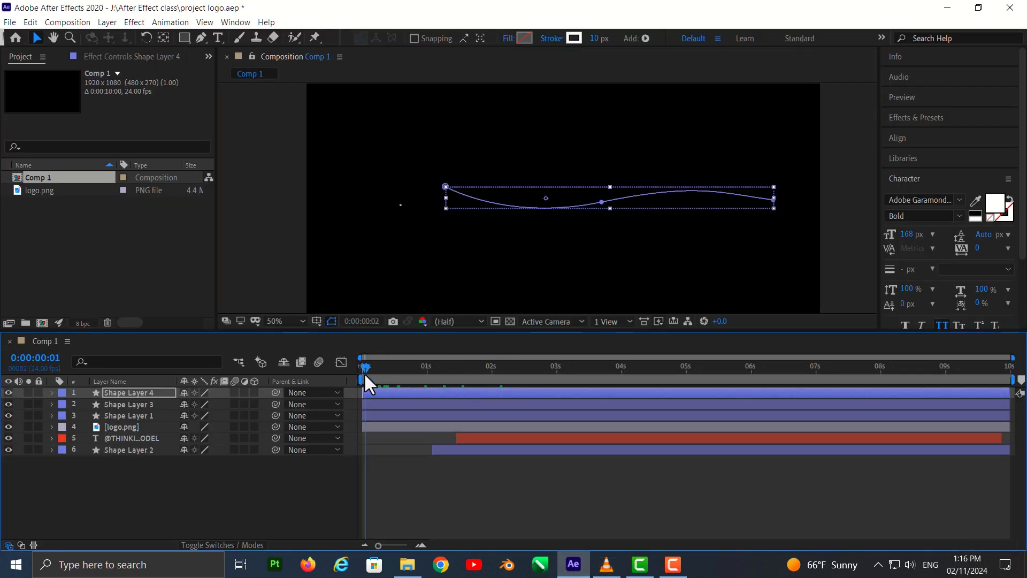
{"action": "key", "text": "space"}
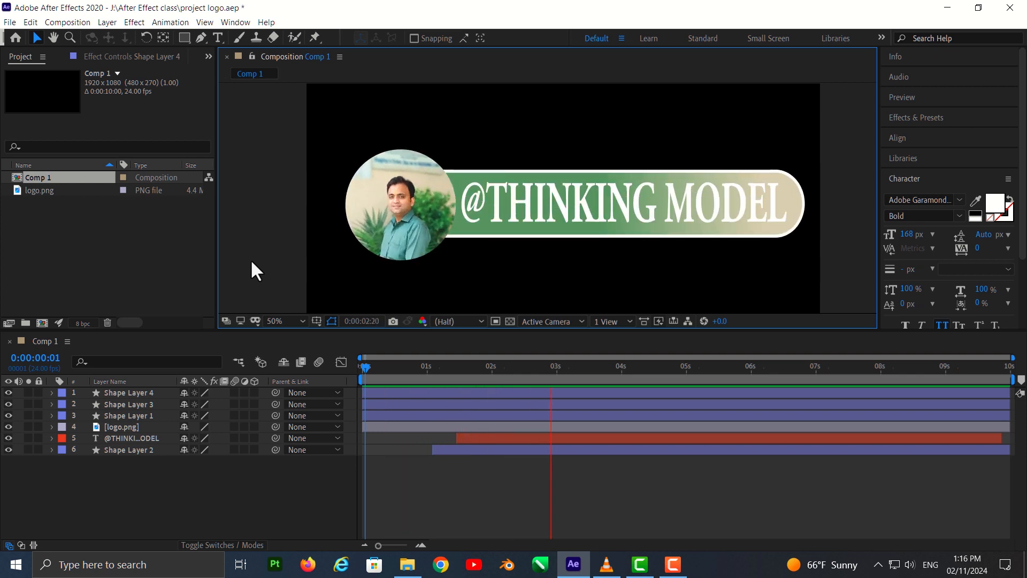
{"action": "key", "text": "space"}
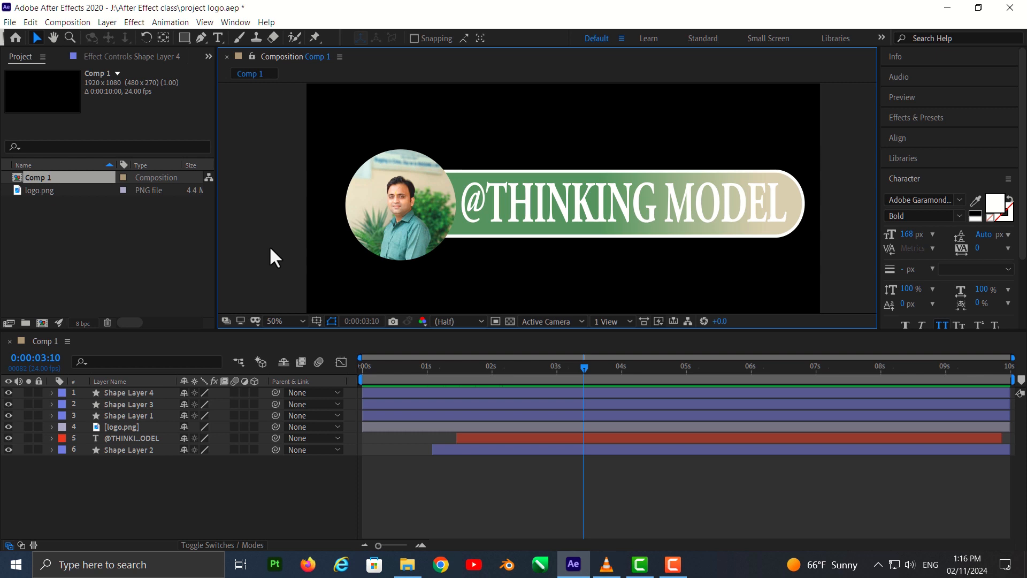
{"action": "left_click", "coordinate": [673, 564]}
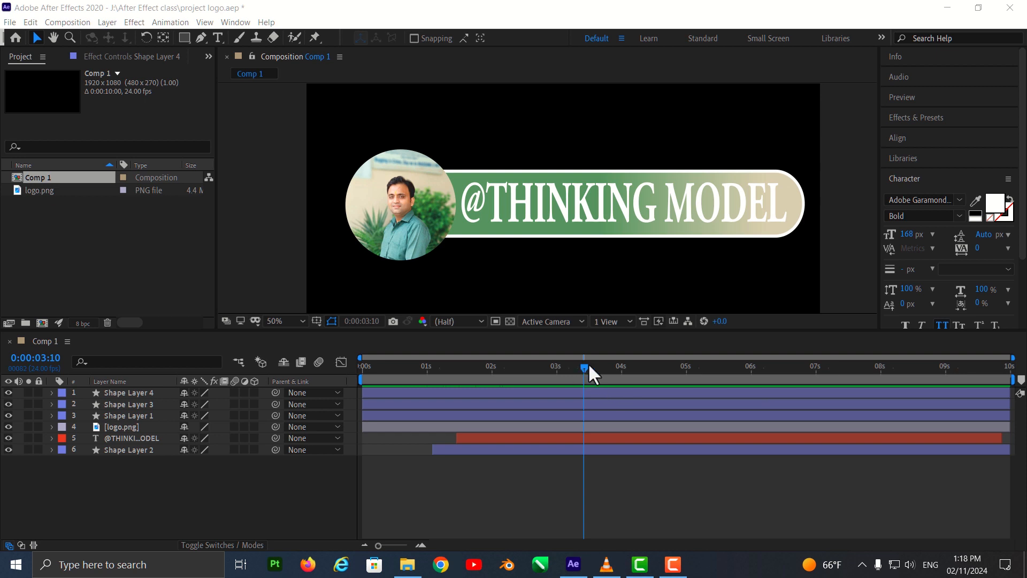
{"action": "left_click_drag", "start_coordinate": [583, 368], "coordinate": [557, 410]}
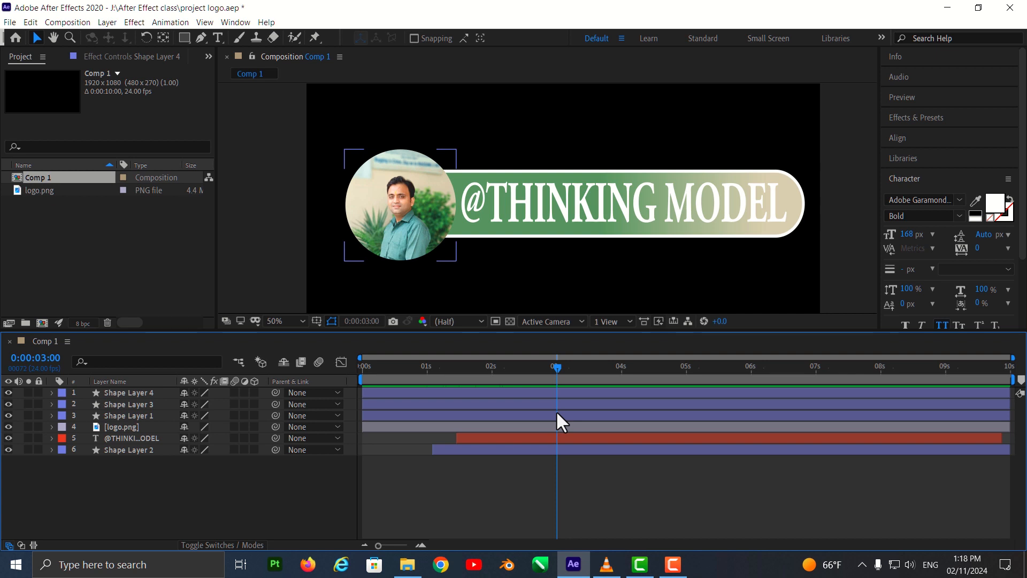
{"action": "key", "text": "space"}
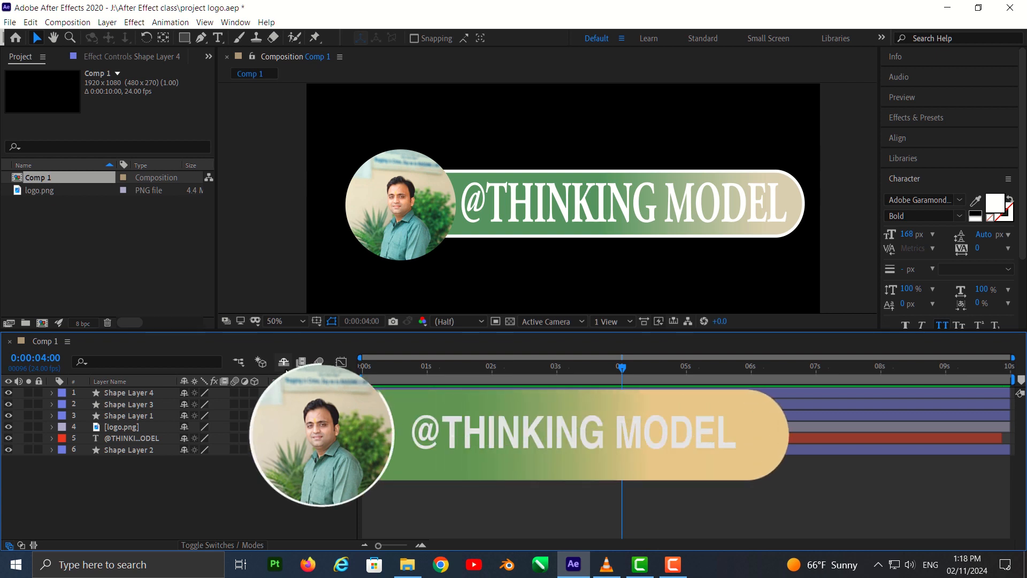
{"action": "left_click", "coordinate": [669, 565]}
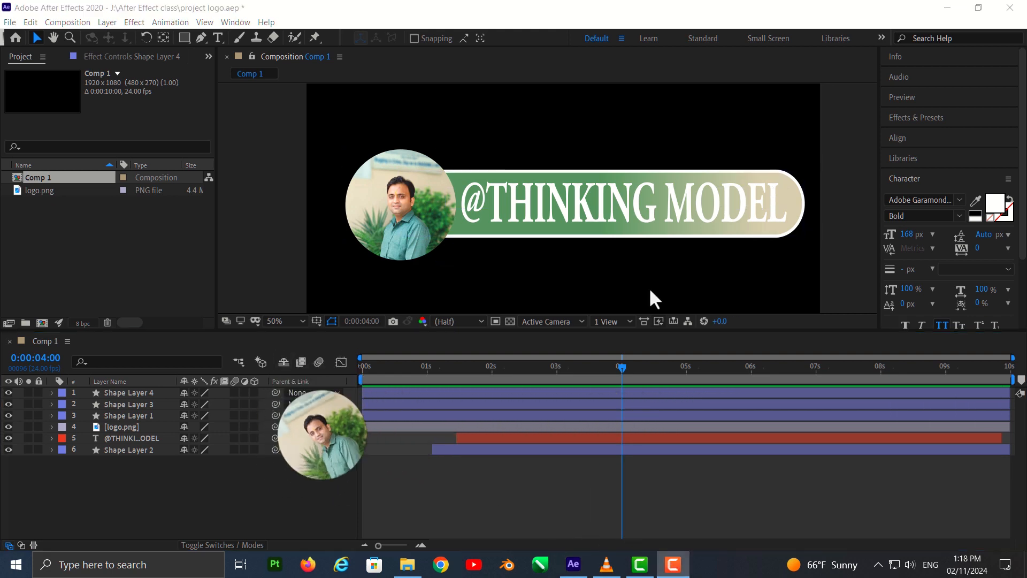